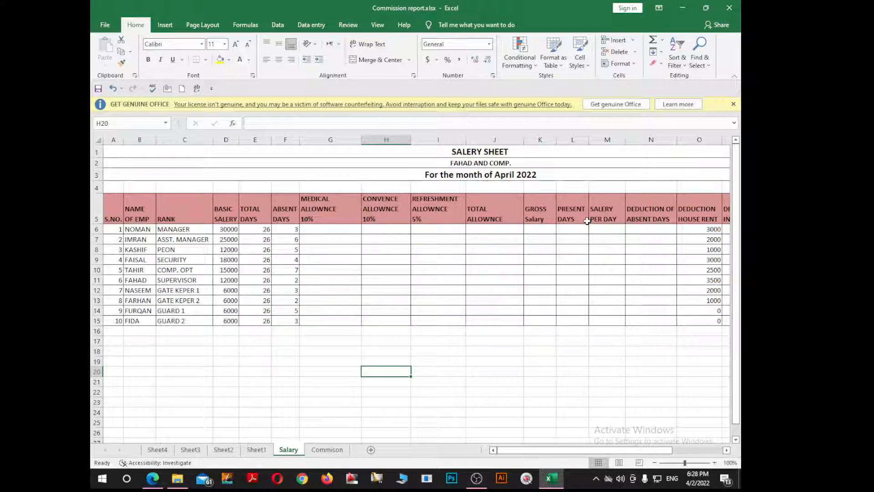
left_click(414, 279)
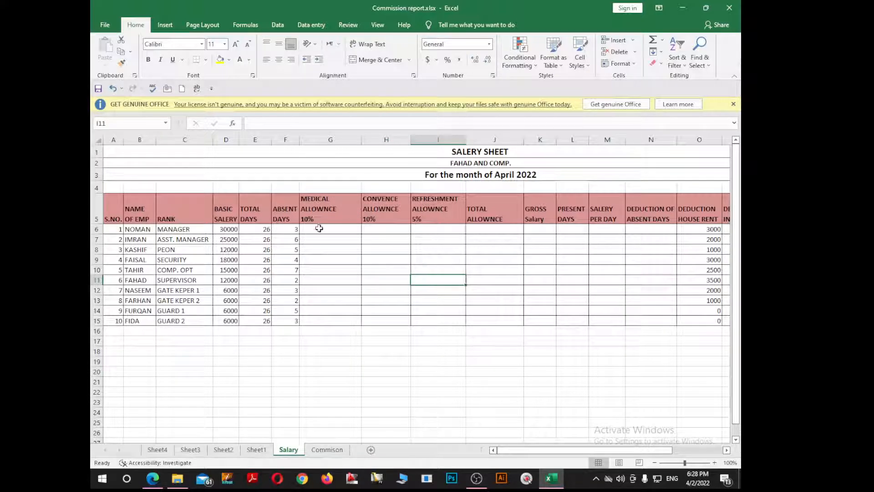
left_click_drag(317, 230, 555, 294)
left_click(592, 299)
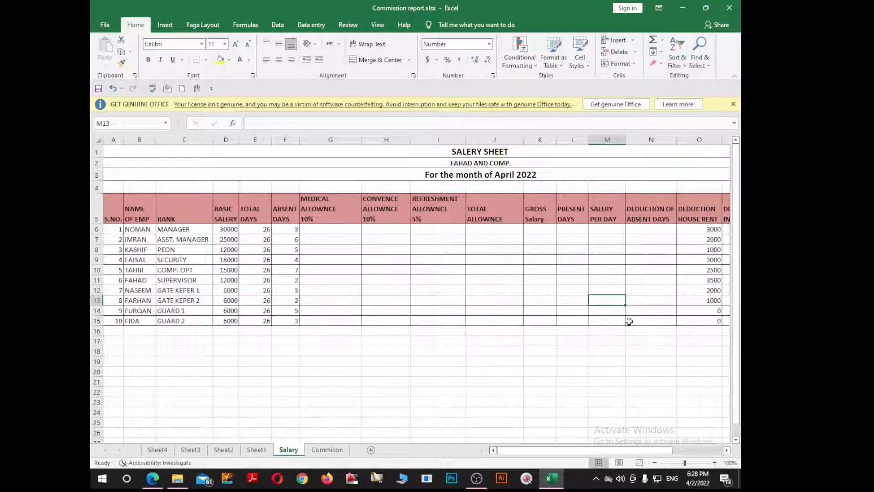
left_click_drag(115, 209, 119, 321)
left_click(141, 277)
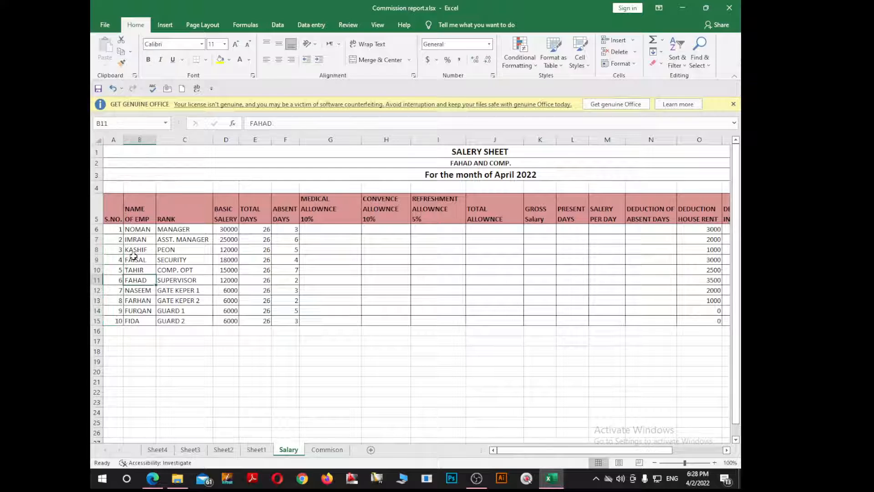
Rename the serial number header in A5 to "Emp ID" and widen column A to fit the header.
double_click(120, 224)
left_click(119, 218)
double_click(120, 218)
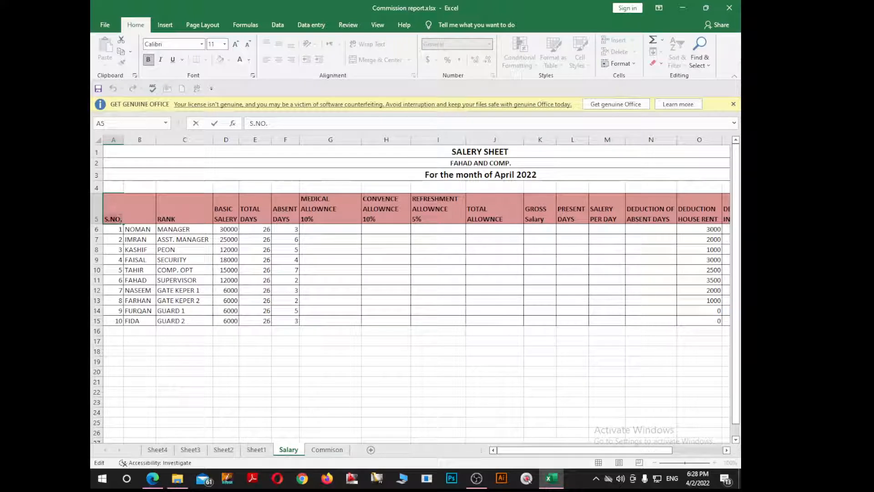
key("BackSpace")
key("BackSpace")
key("BackSpace")
key("BackSpace")
type("Emp ID")
key("Return")
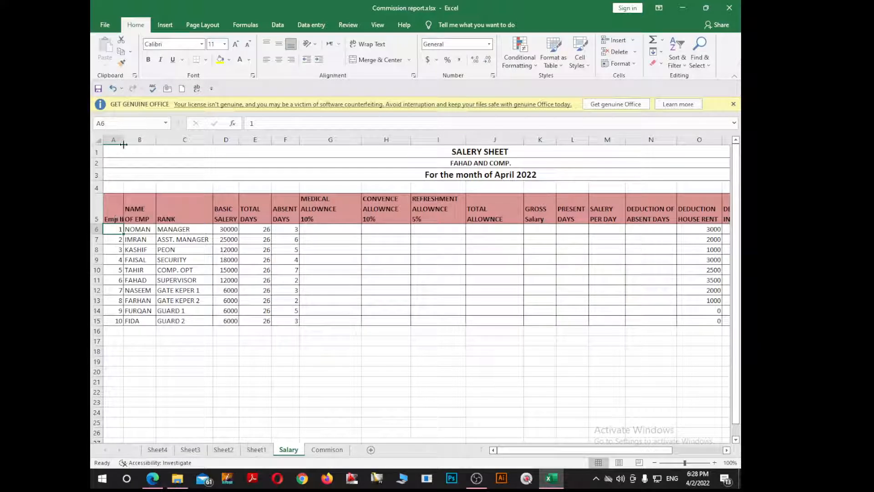
left_click_drag(124, 145, 130, 137)
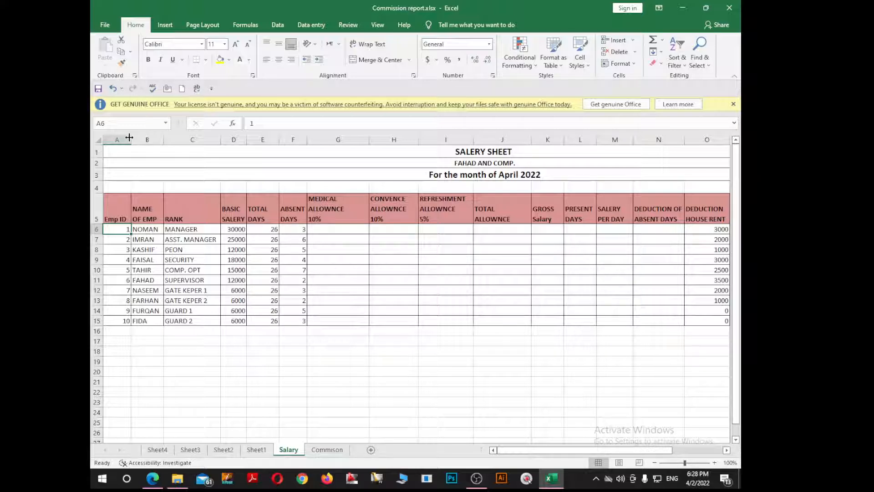
Enter a five-digit starting employee ID in A6, fill consecutive IDs down to A15, and widen the employee name column.
type("1000")
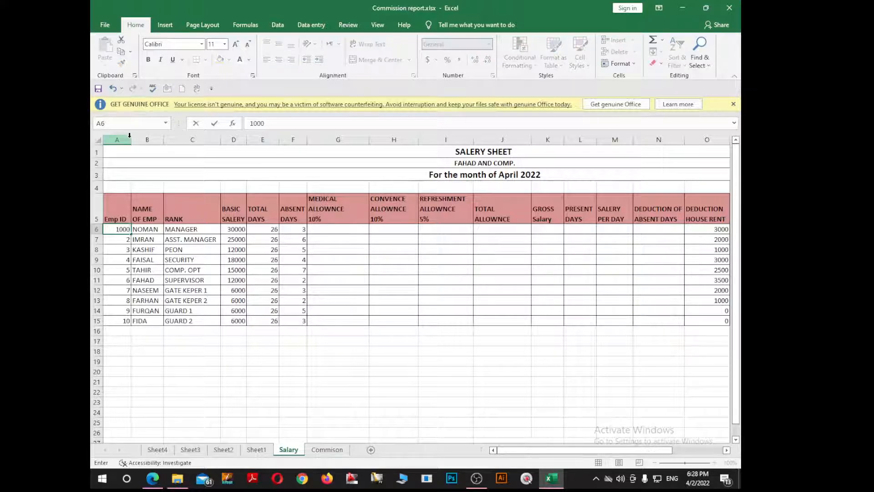
type("1")
key("Return")
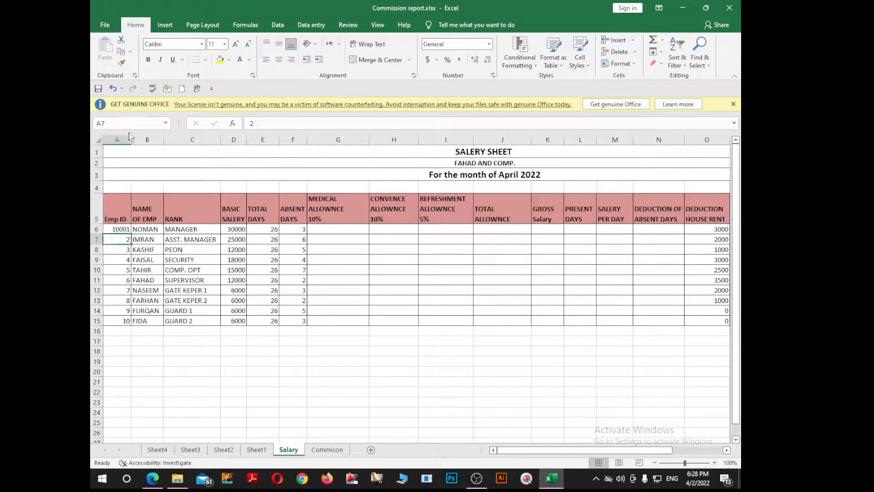
left_click(124, 228)
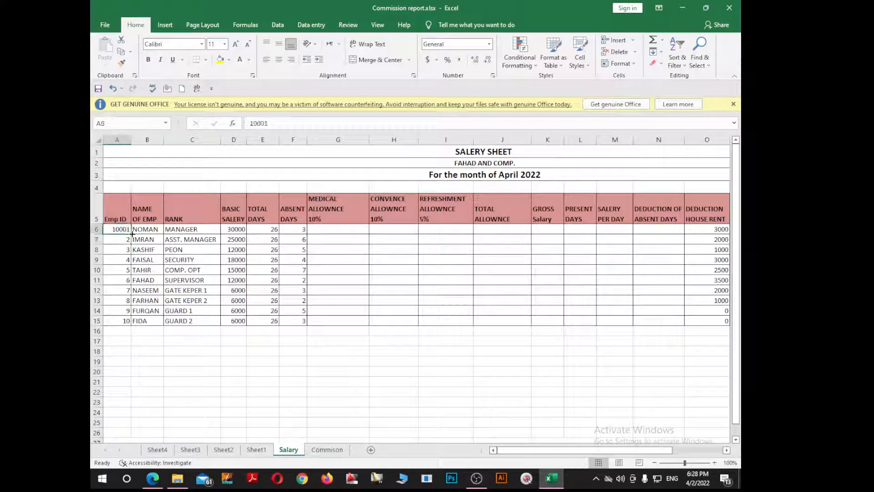
left_click_drag(132, 234, 131, 325)
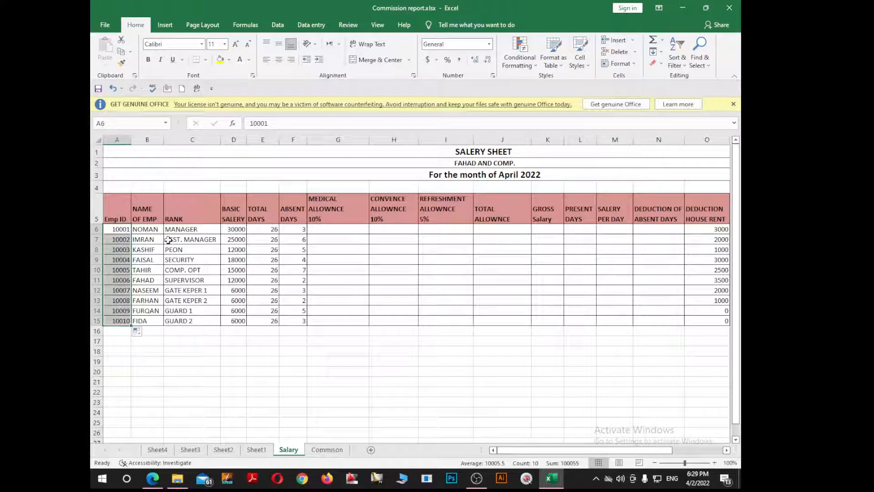
left_click_drag(164, 139, 178, 139)
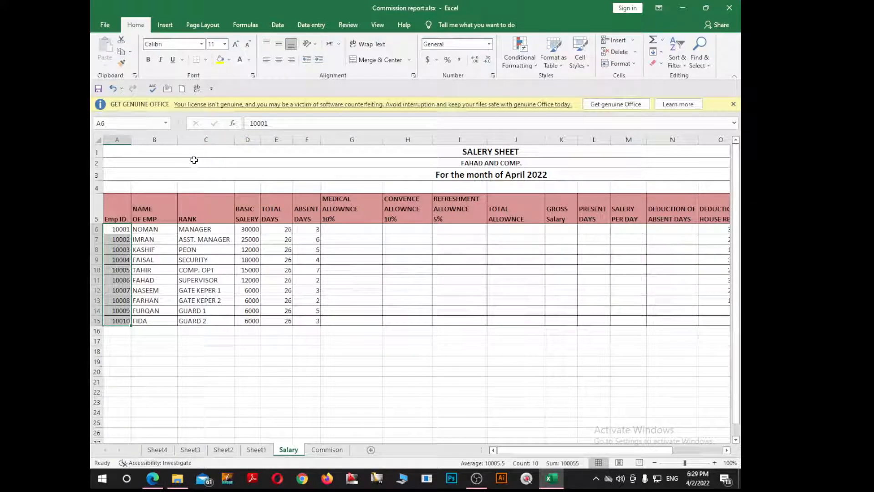
Review the employee names, their ranks, and the sheet's title, company and month headings.
left_click_drag(207, 219, 222, 317)
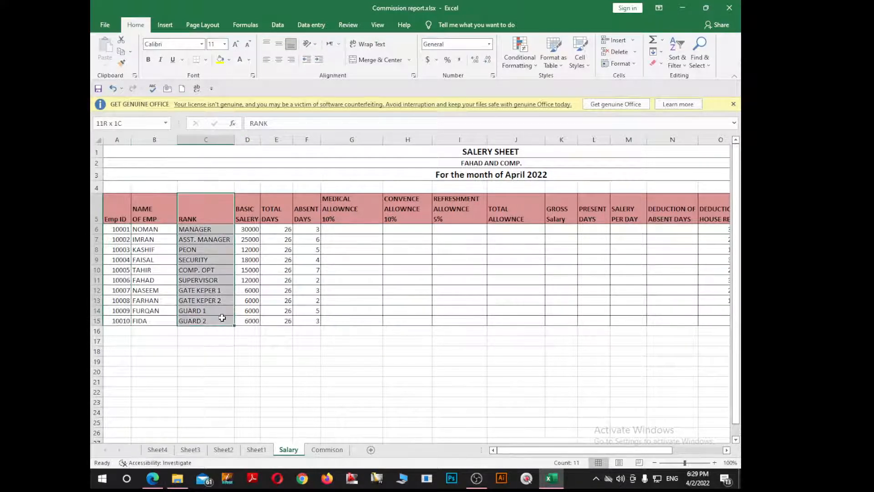
left_click(149, 238)
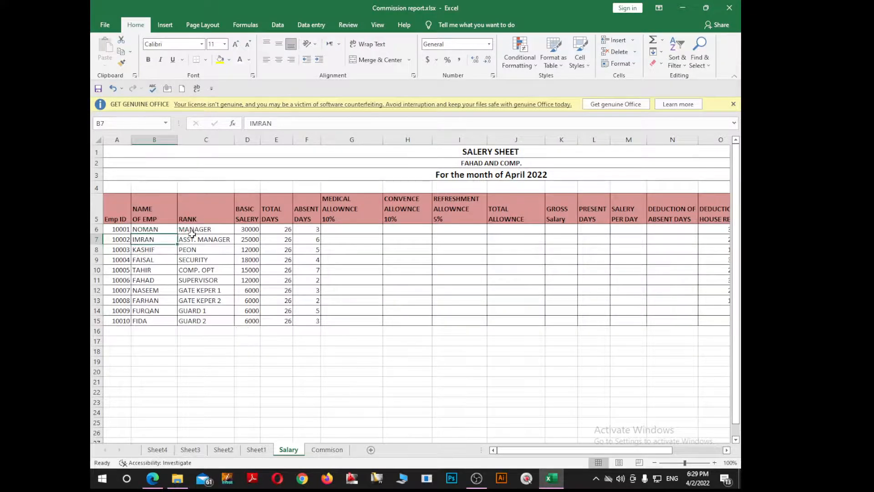
left_click(192, 237)
left_click(147, 240)
left_click(190, 257)
left_click(138, 260)
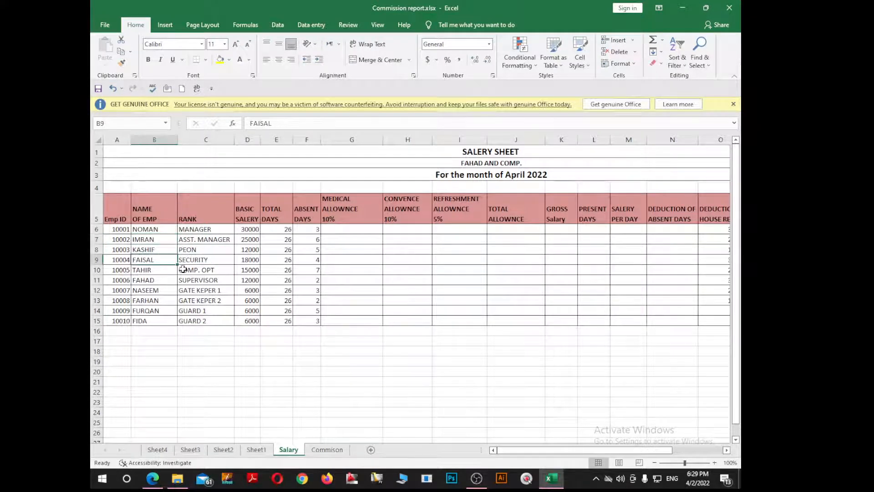
left_click(187, 269)
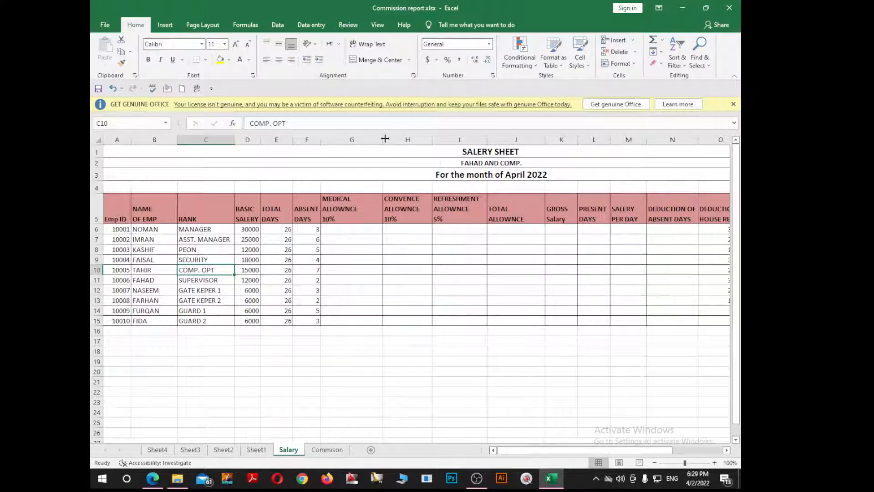
left_click(484, 153)
left_click(456, 163)
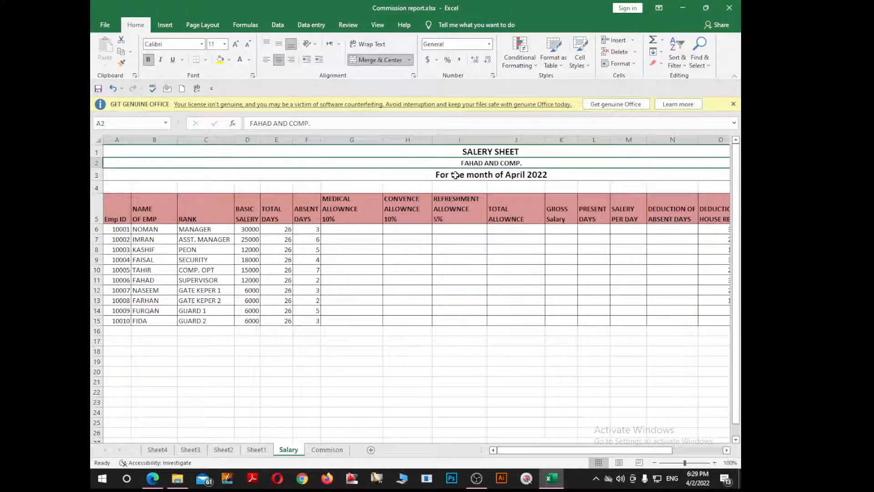
left_click(456, 176)
left_click(470, 152)
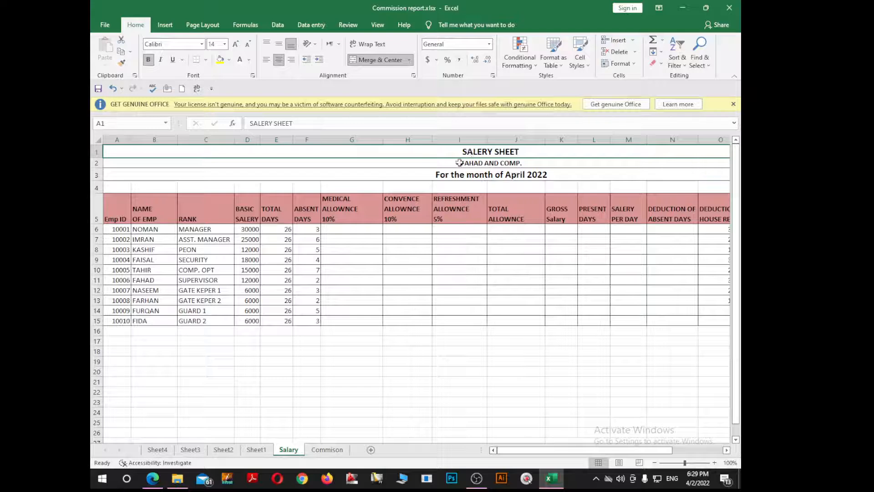
left_click(444, 166)
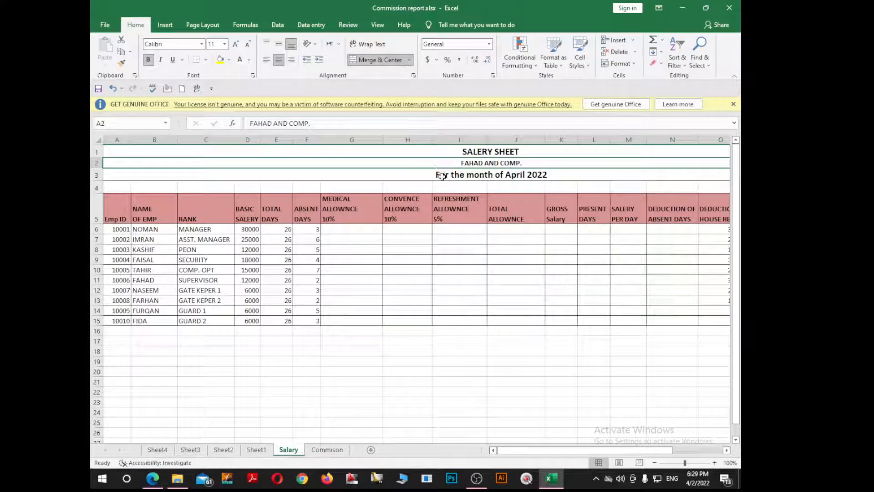
left_click(445, 178)
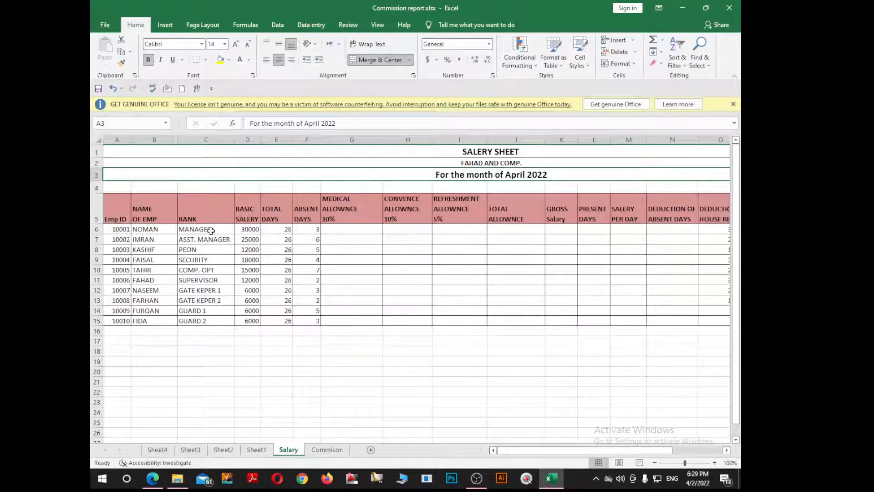
Examine the basic salary, total days and absent days entered for each employee in rows 6 to 15.
left_click_drag(212, 229, 214, 301)
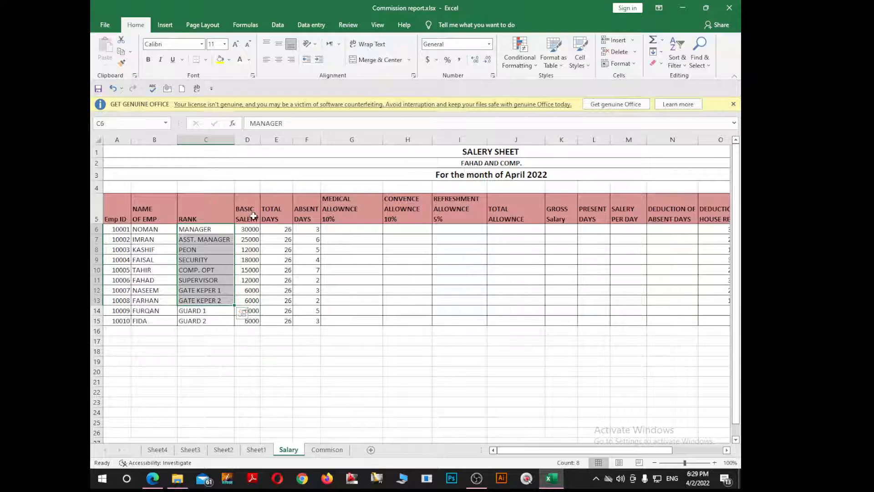
left_click_drag(254, 216, 254, 321)
left_click(245, 258)
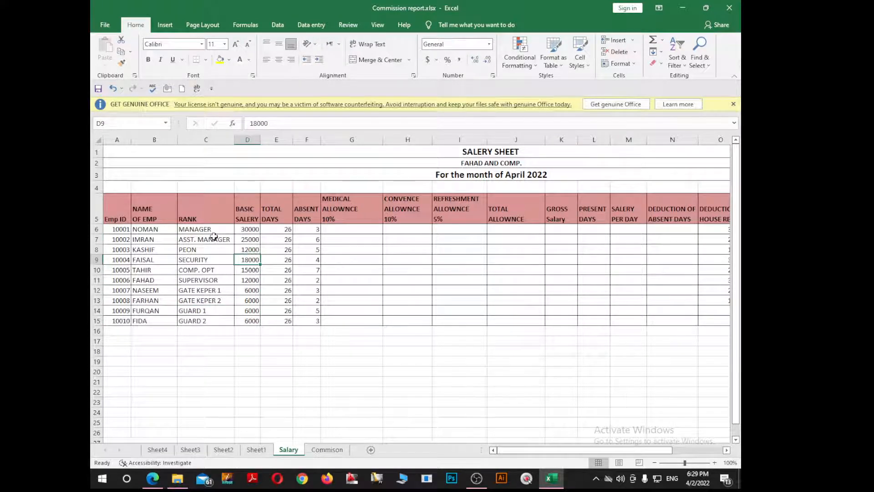
left_click(246, 230)
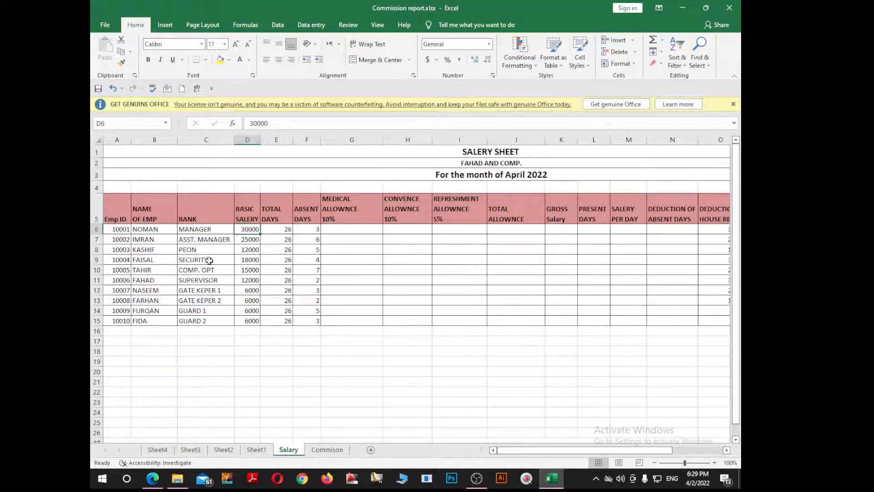
left_click(249, 242)
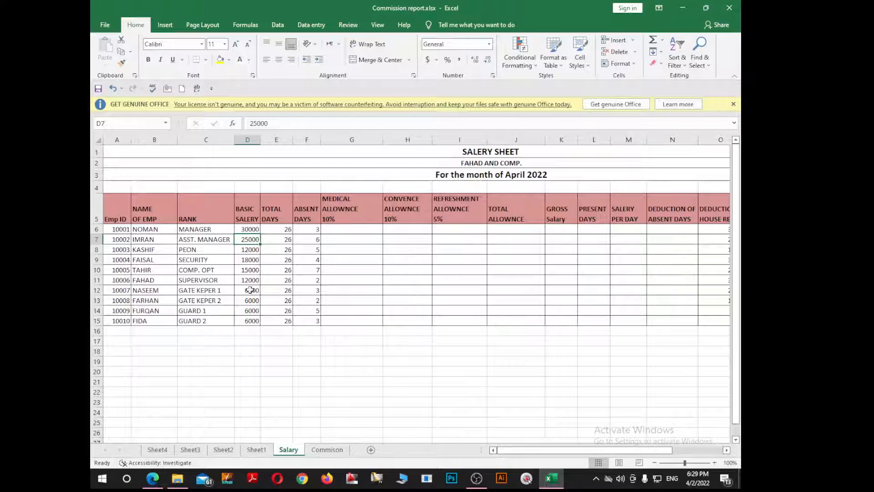
left_click_drag(246, 229, 256, 319)
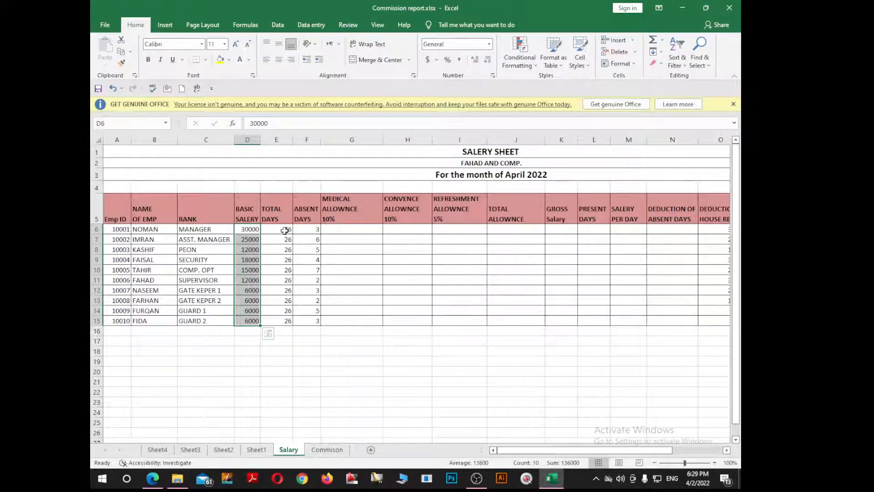
left_click_drag(285, 229, 289, 322)
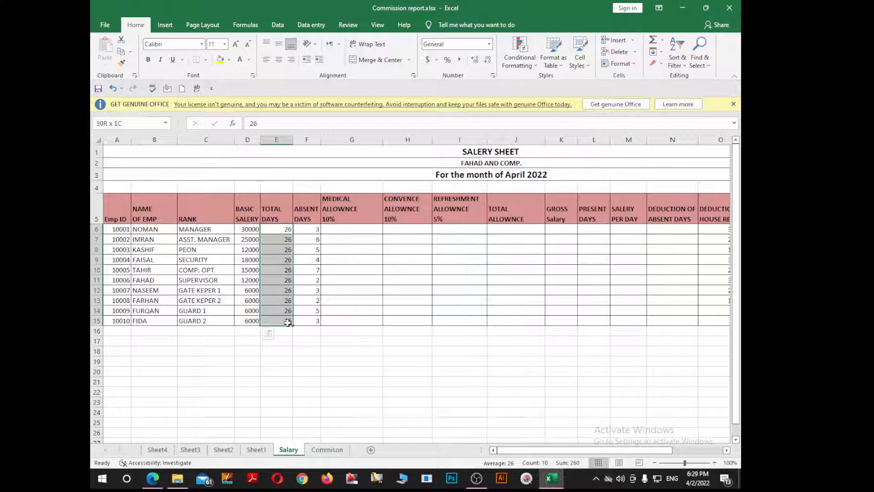
left_click(316, 302)
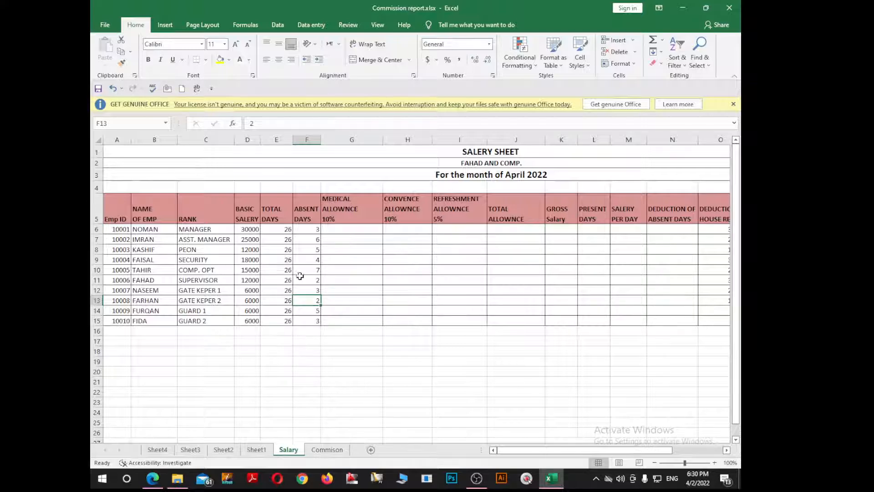
left_click(315, 229)
left_click_drag(315, 229, 317, 318)
left_click(313, 255)
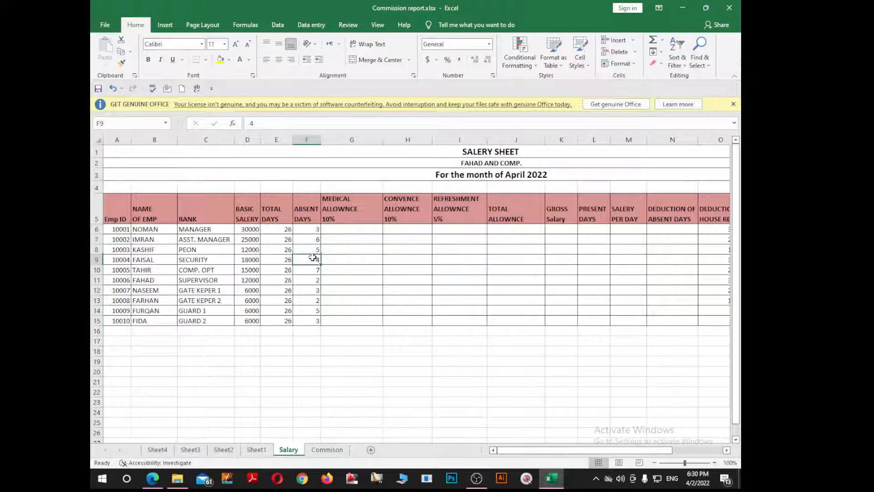
left_click_drag(128, 230, 304, 320)
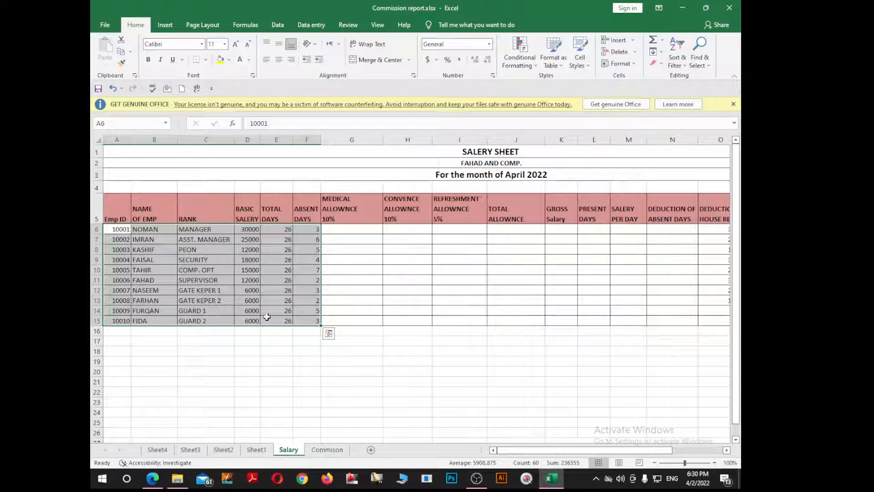
left_click(336, 268)
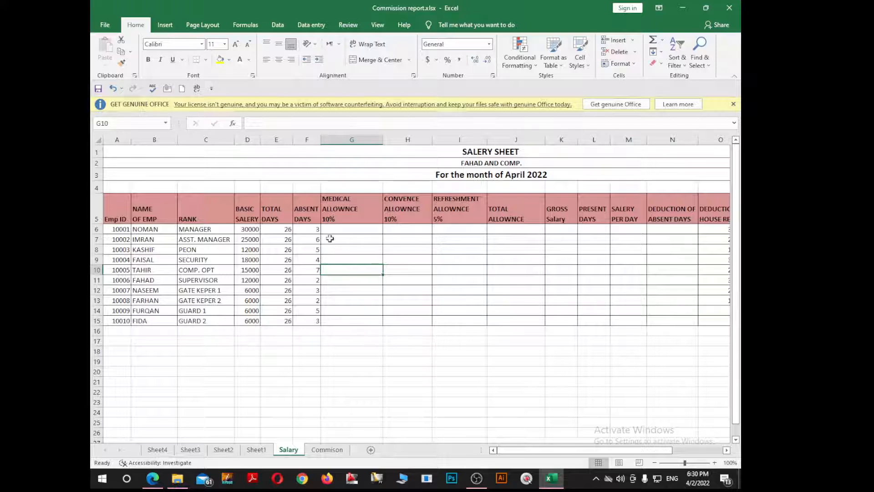
Calculate the first employee's 10% medical allowance in G6 with the formula =10/100*D6.
left_click(341, 228)
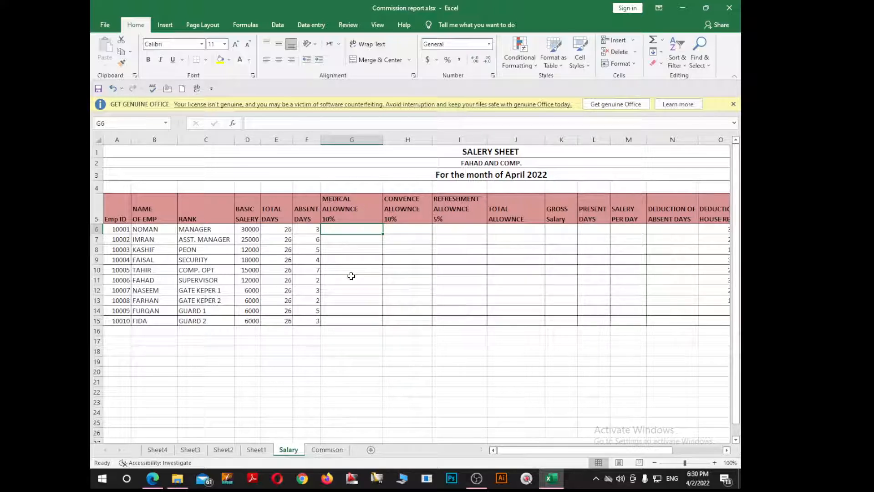
type("=")
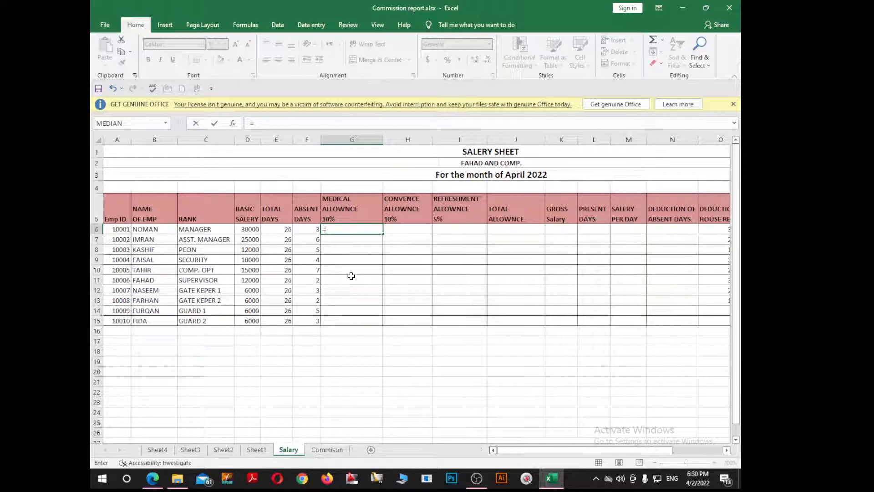
type("10/100*")
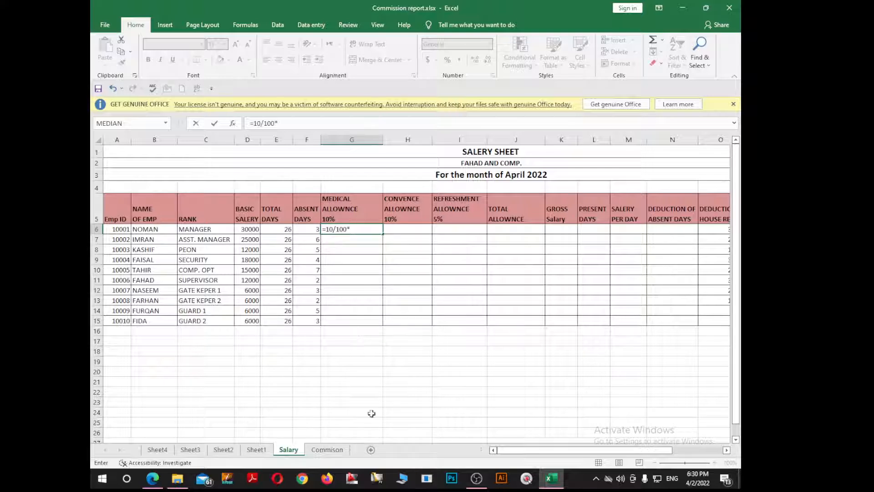
left_click(254, 230)
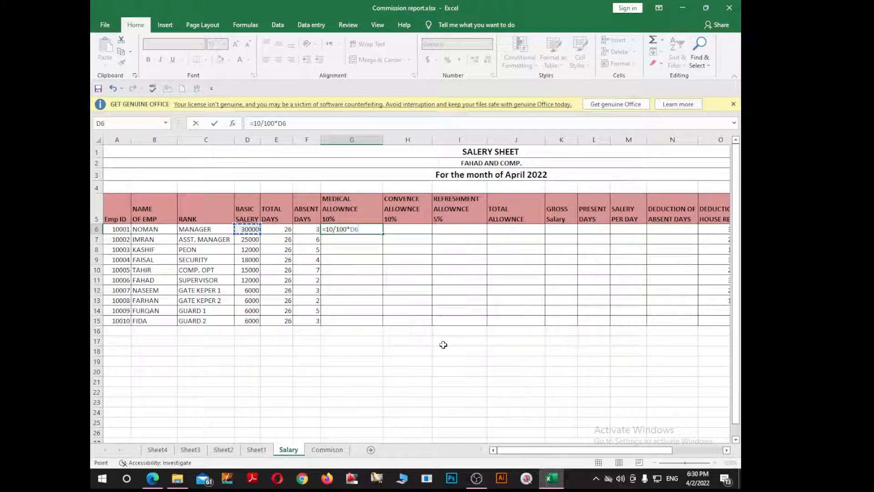
key("Return")
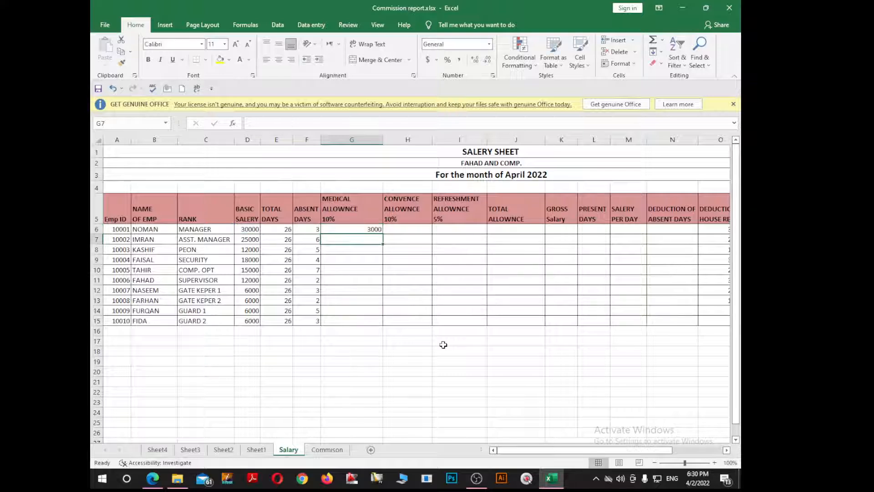
left_click(342, 231)
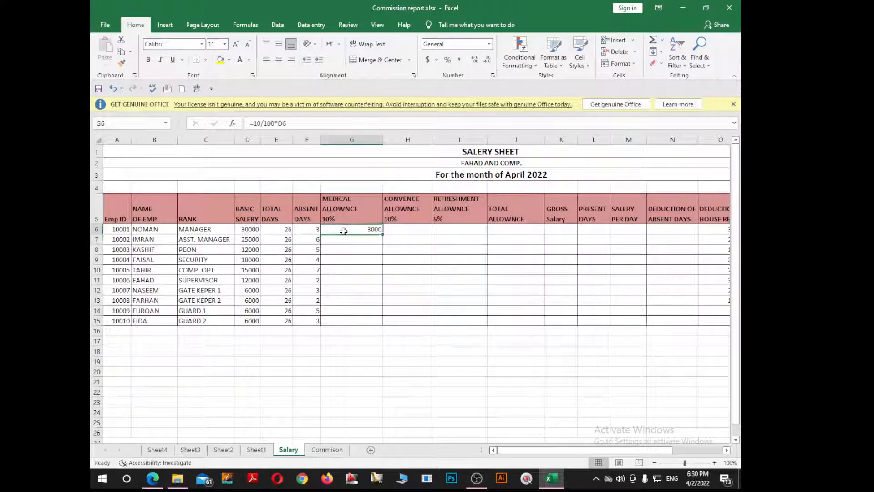
Fill the 10% medical allowance formula from G6 down to G15 for all employees.
left_click(253, 231)
left_click(358, 232)
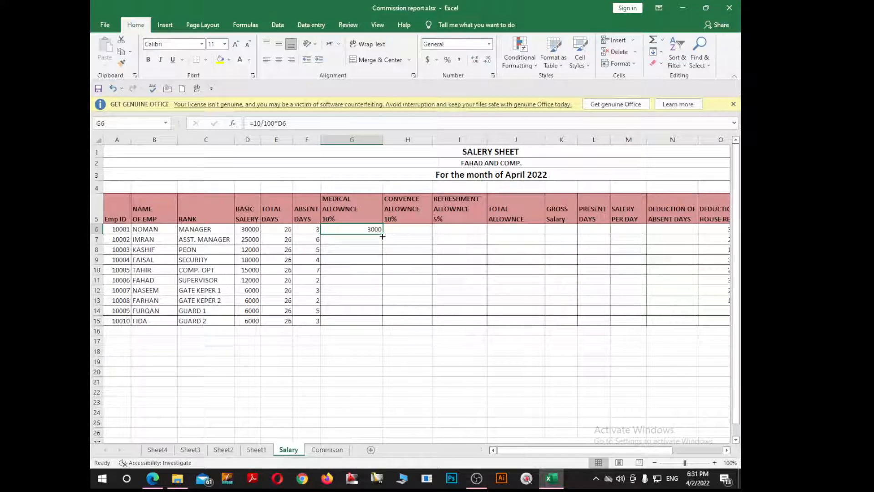
left_click_drag(383, 234, 378, 320)
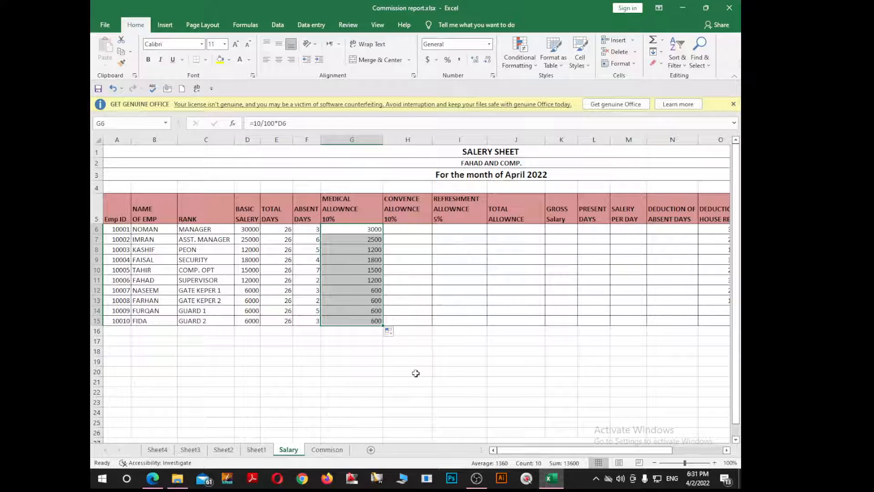
Calculate the 10% conveyance allowance in H6 with =10/100*D6 and fill the formula down to H15.
left_click(403, 229)
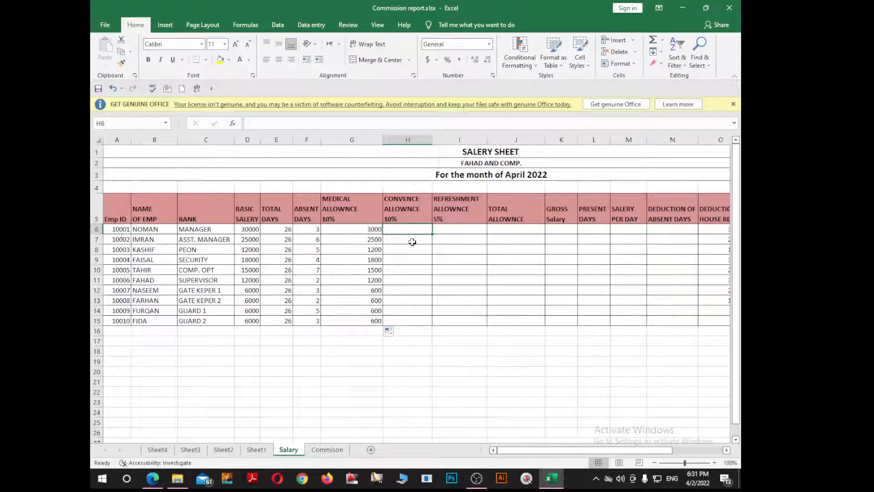
type("=10")
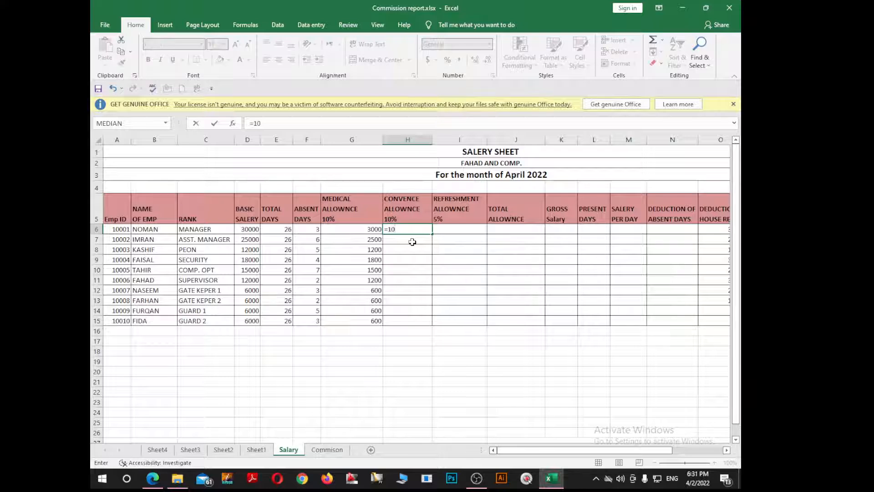
type("/100*")
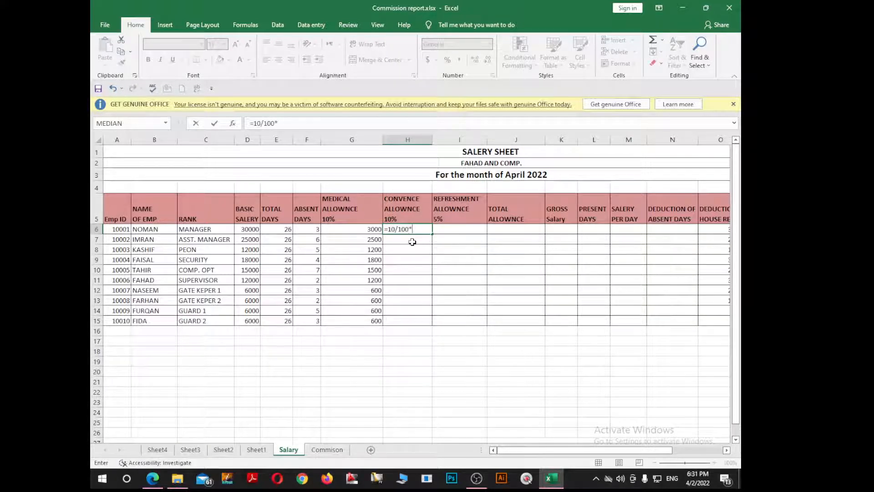
left_click(257, 231)
key("Return")
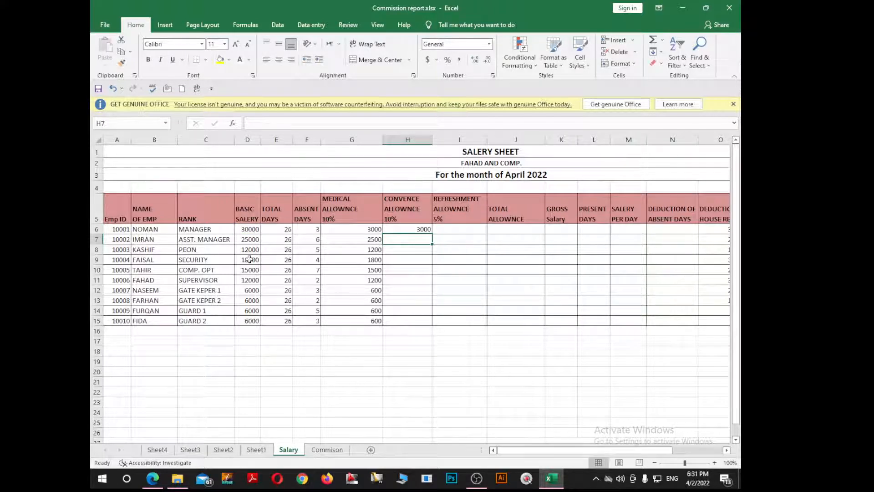
left_click(410, 230)
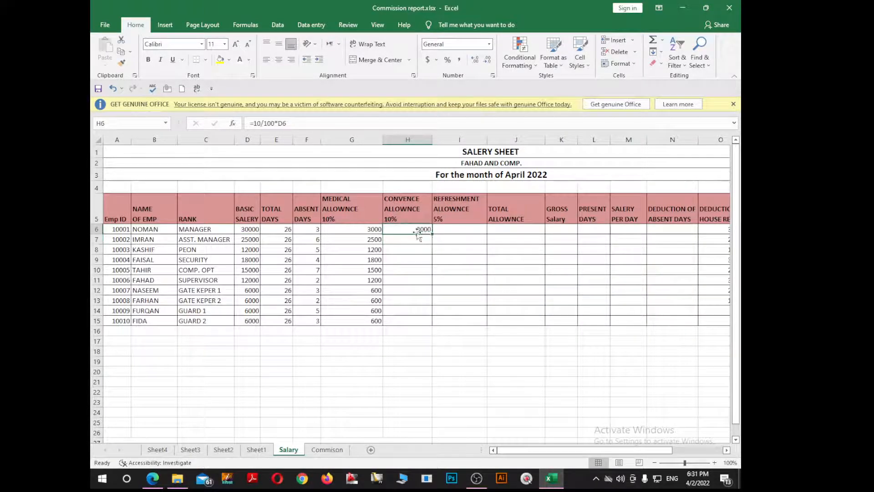
left_click_drag(430, 234, 432, 324)
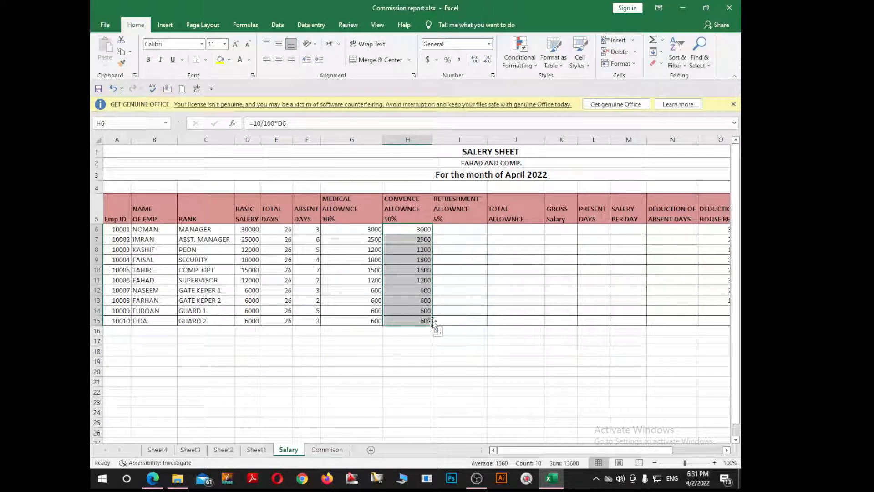
Calculate the 5% refreshment allowance in I6 with =5/100*D6 and fill the formula down to I15.
left_click(451, 229)
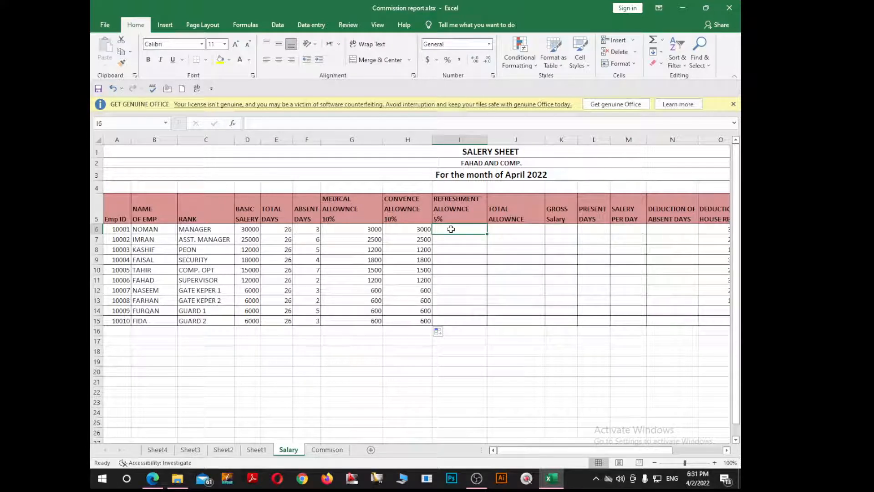
type("=")
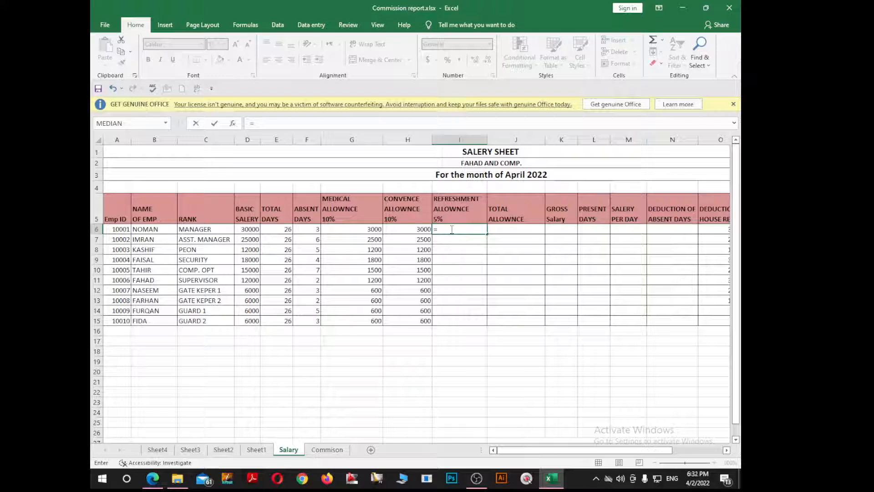
type("5/100*")
key("Left")
key("Left")
key("Left")
key("Left")
key("Left")
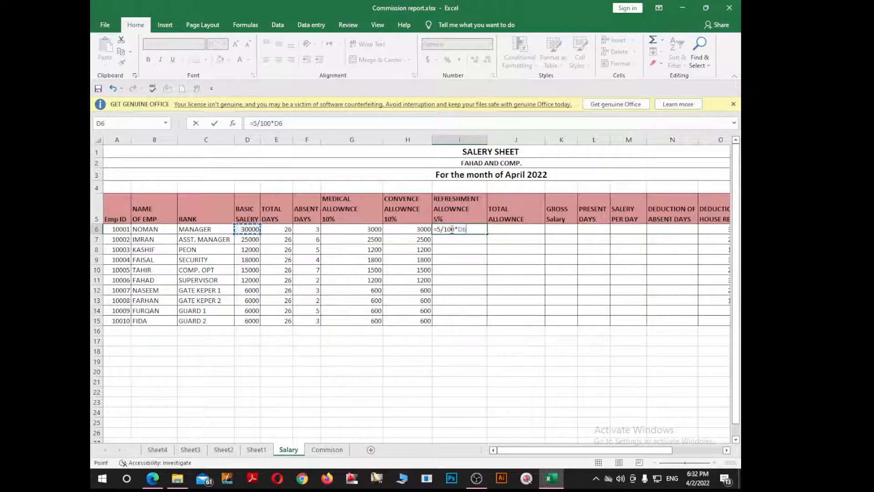
key("Return")
left_click(455, 229)
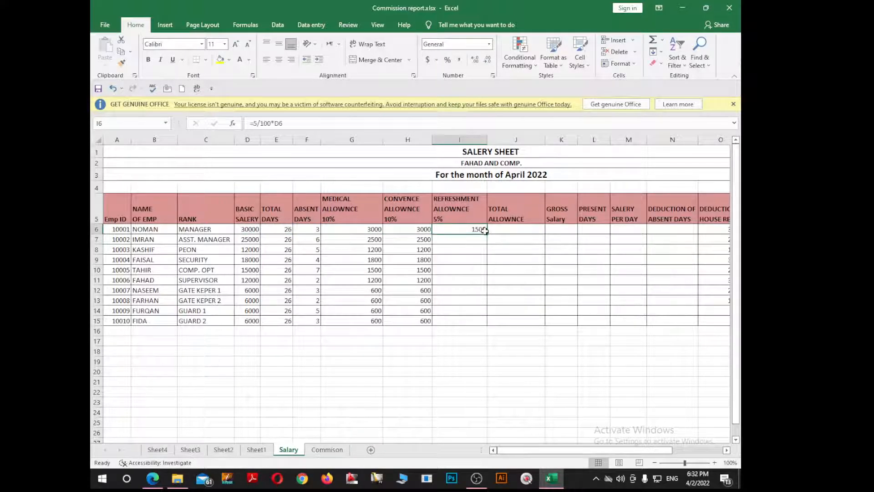
left_click_drag(484, 230, 487, 324)
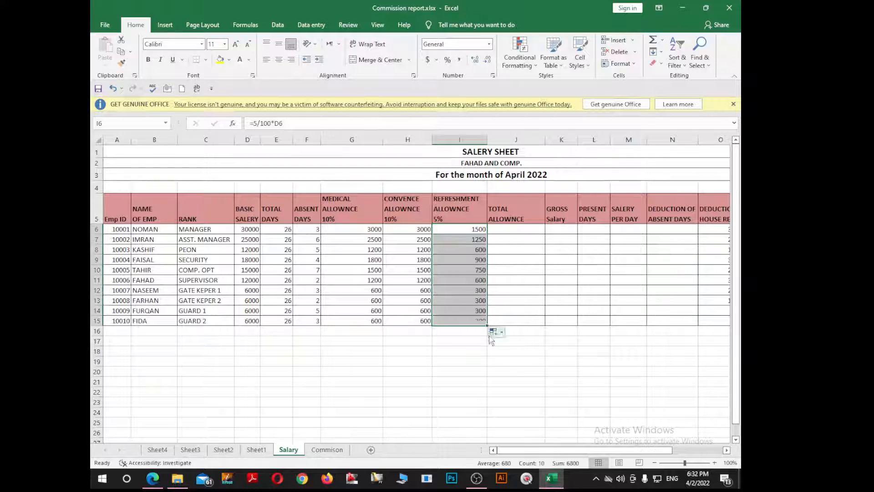
Total the three allowances in J6 with =SUM(G6:I6) and fill the formula down to J15.
left_click(519, 232)
left_click_drag(353, 209, 464, 316)
left_click(527, 251)
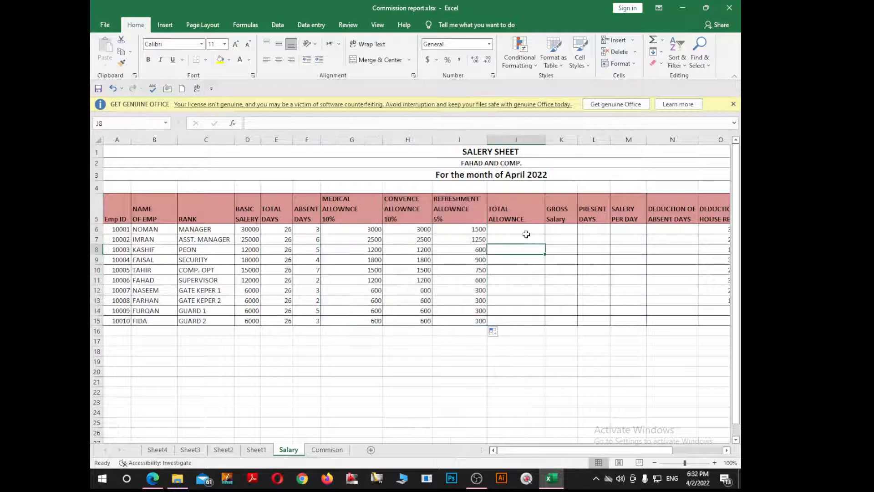
left_click(524, 229)
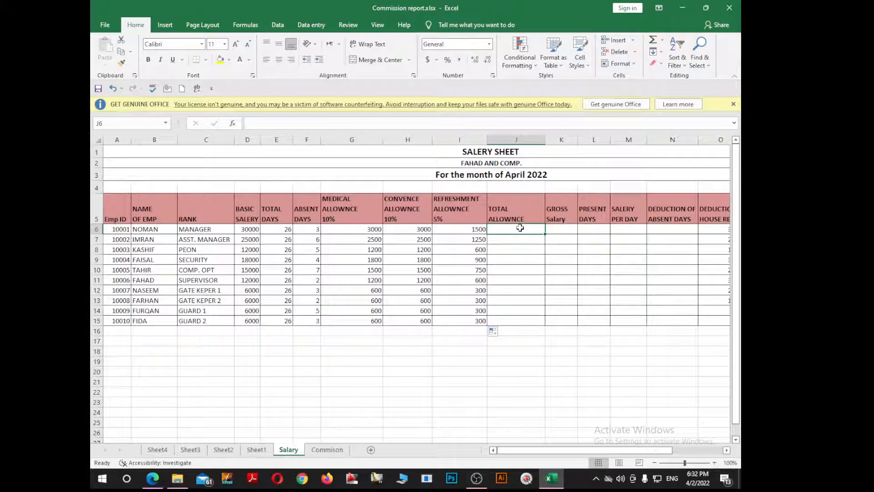
type("=su")
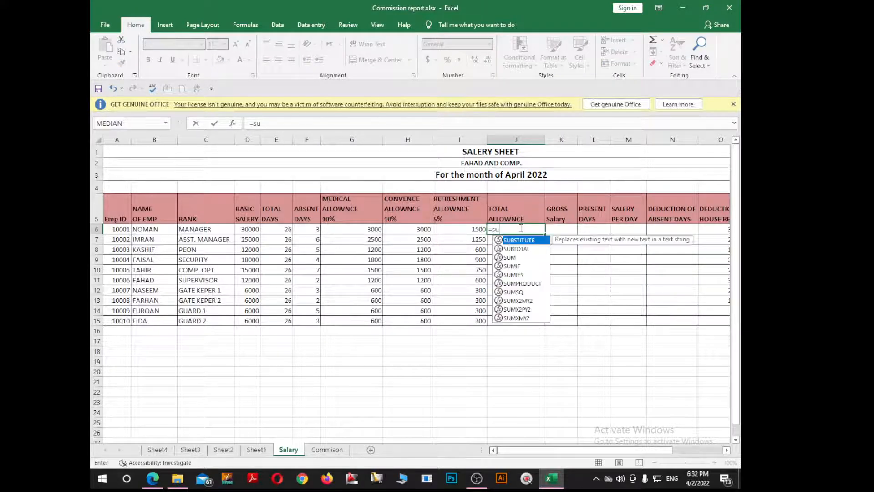
type("m(")
left_click_drag(465, 229, 328, 231)
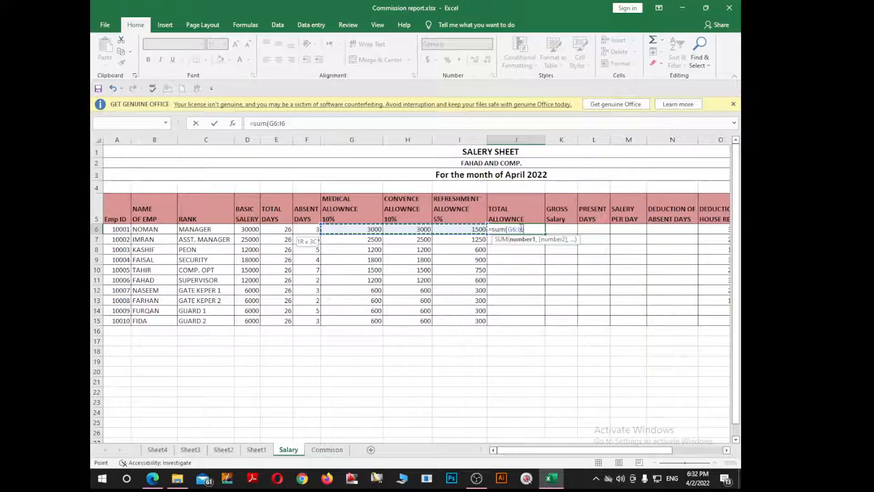
type(")")
key("Return")
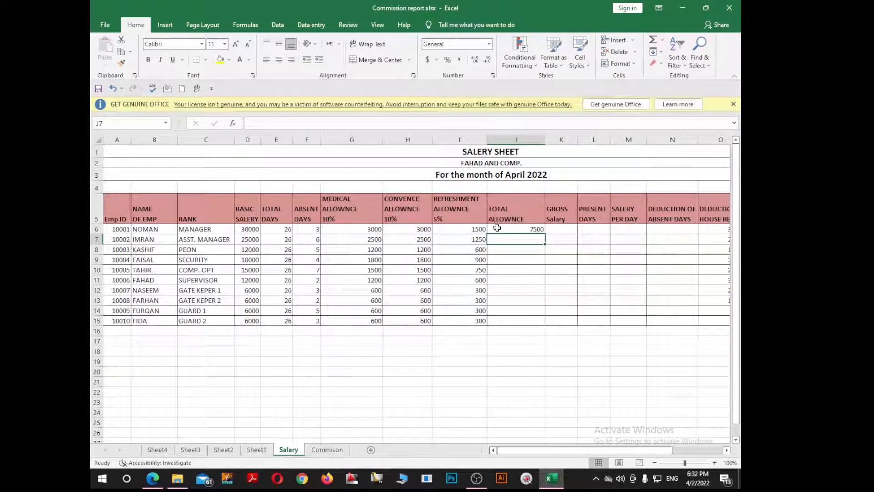
left_click(532, 230)
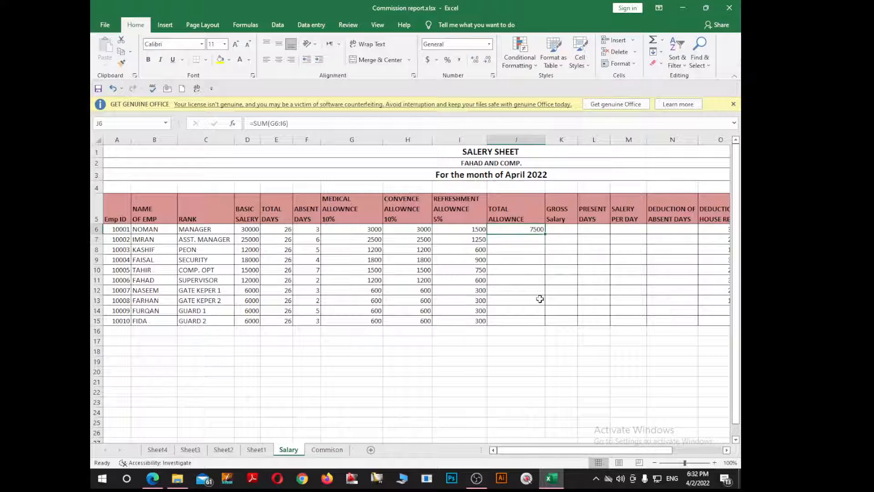
left_click_drag(545, 234, 545, 321)
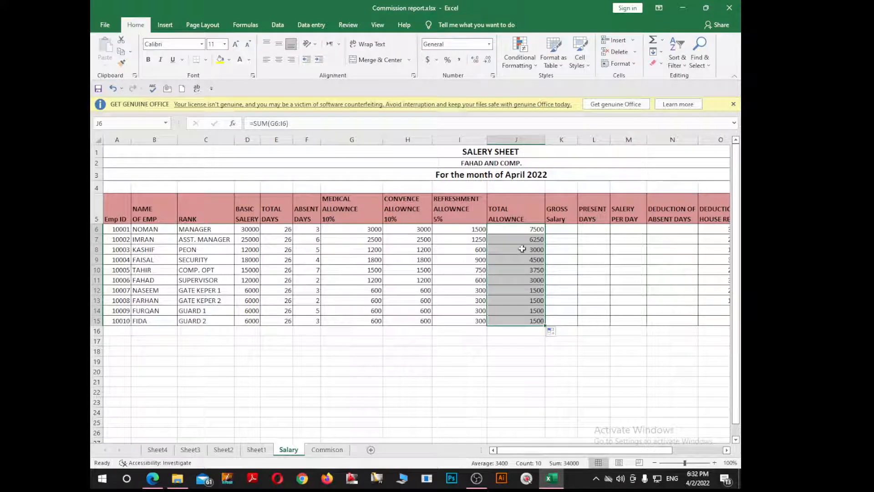
Calculate the gross salary in K6 with =J6+D6 and fill the formula down to K15.
left_click(568, 230)
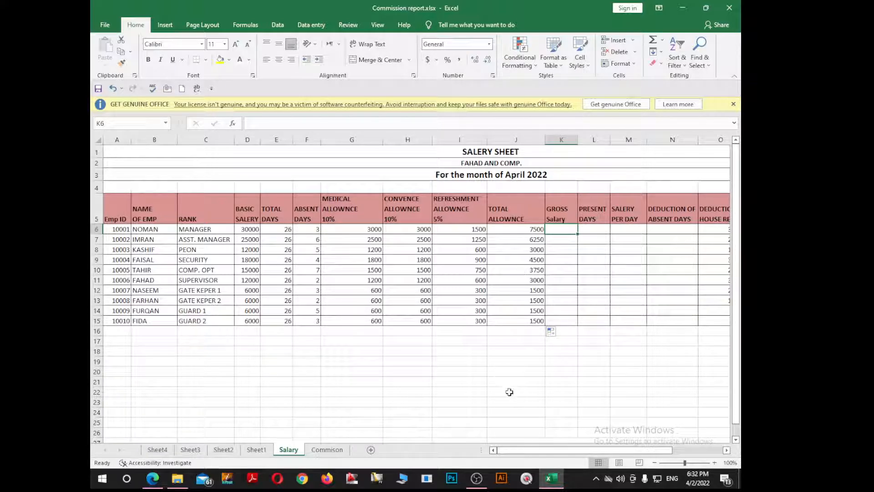
type("=")
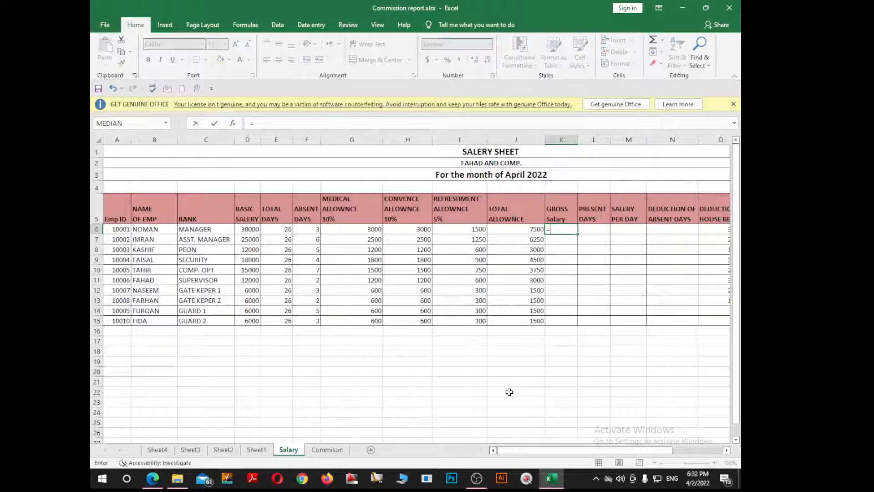
key("Left")
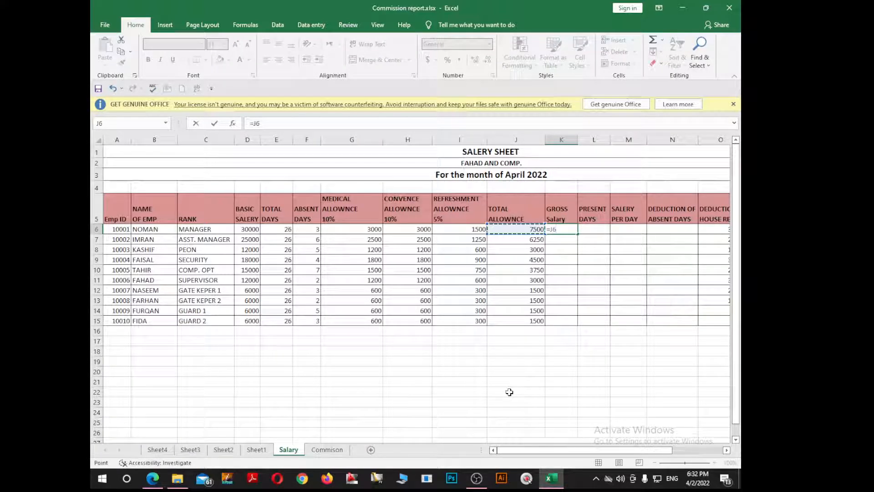
type("+")
key("Left")
key("Left")
key("Left")
key("Left")
key("Left")
key("Left")
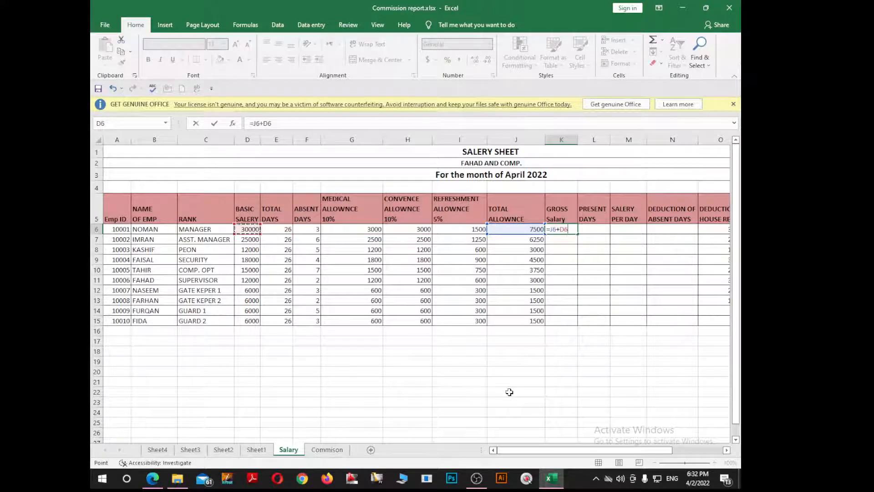
key("Return")
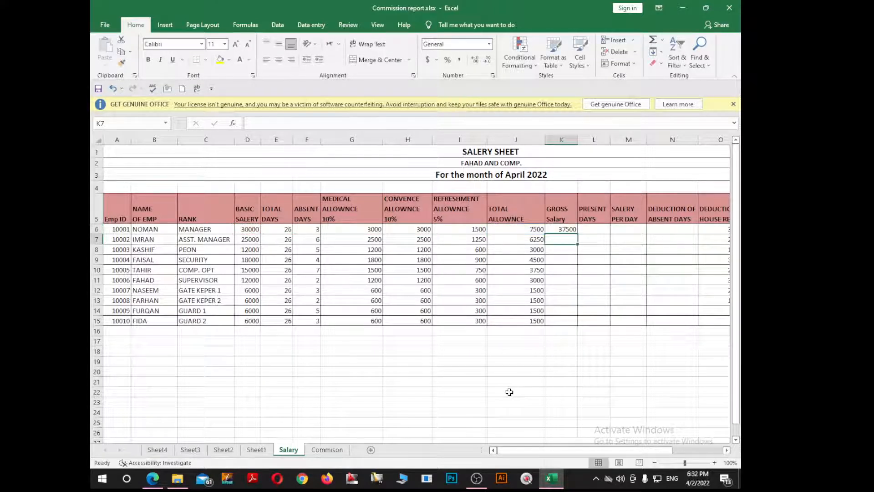
left_click(554, 230)
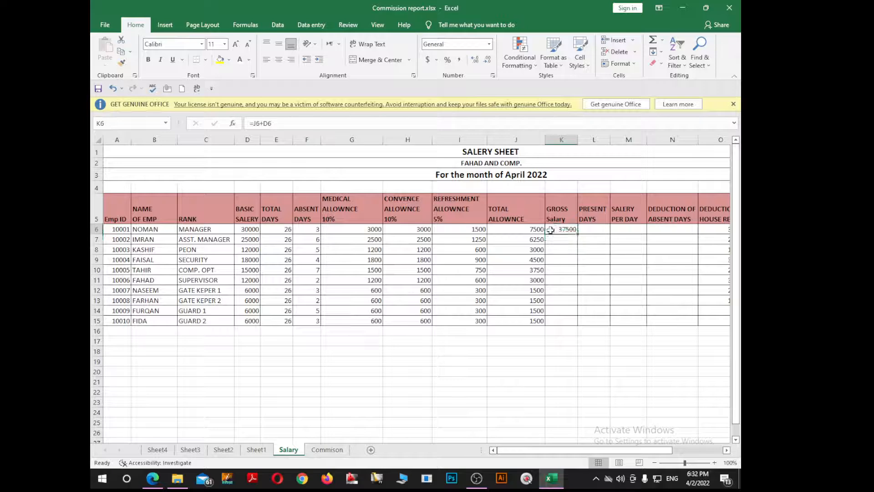
left_click_drag(577, 234, 575, 324)
Calculate the present days in L6 with =E6-F6 and fill the formula down to L15.
left_click_drag(536, 450, 586, 455)
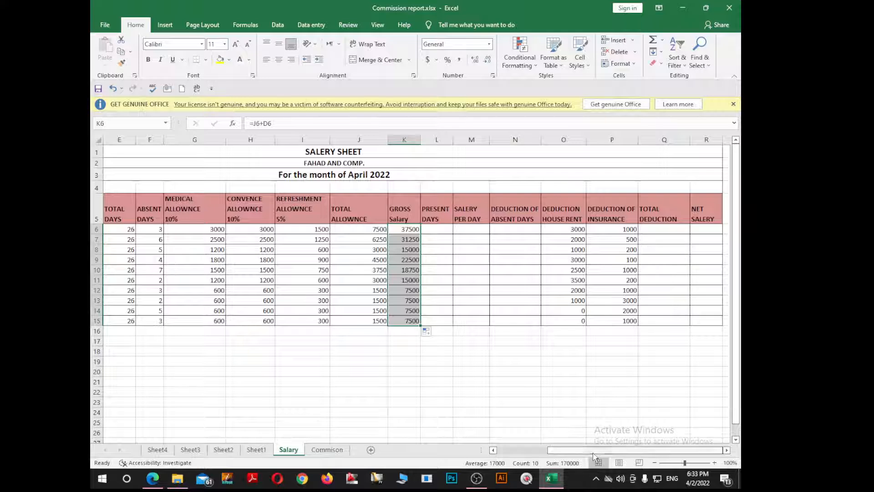
left_click(448, 229)
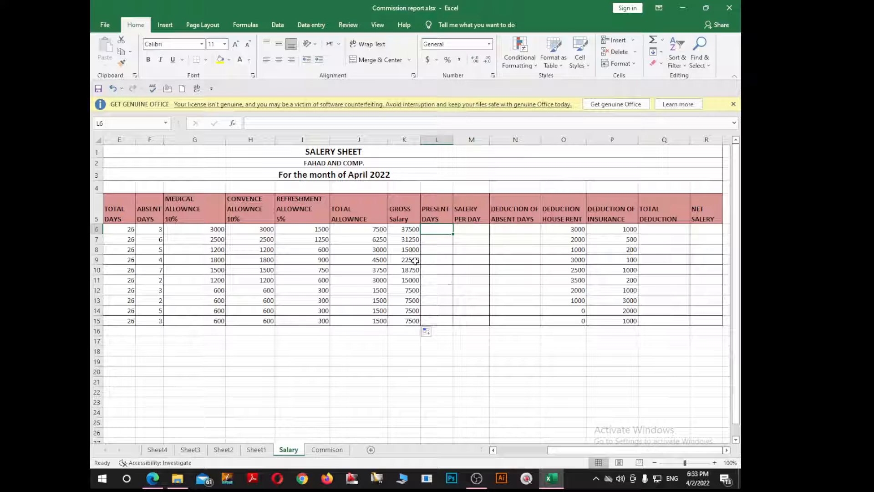
type("=")
key("Left")
key("Left")
key("Left")
key("Left")
key("Left")
key("Left")
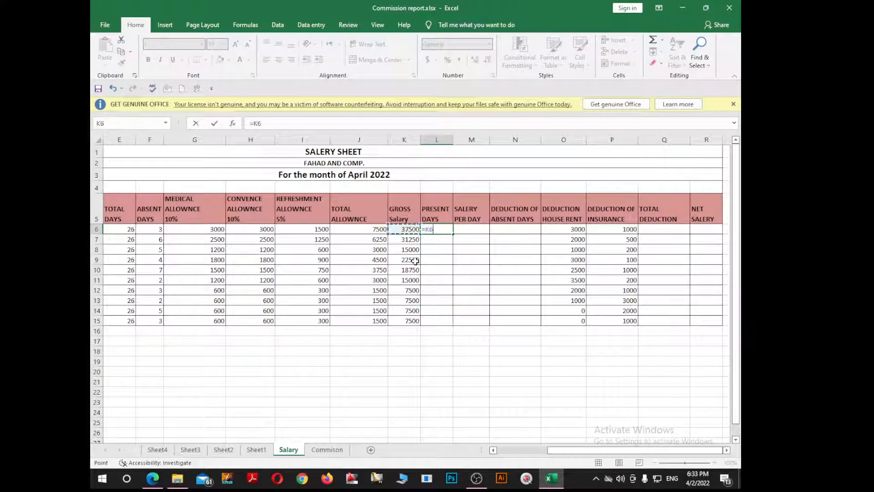
key("Left")
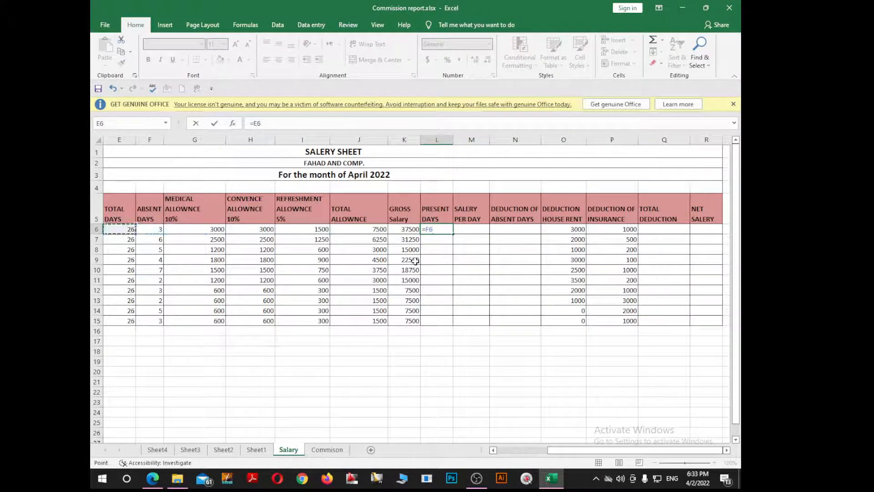
type("-")
key("Left")
key("Left")
key("Left")
key("Left")
key("Left")
key("Left")
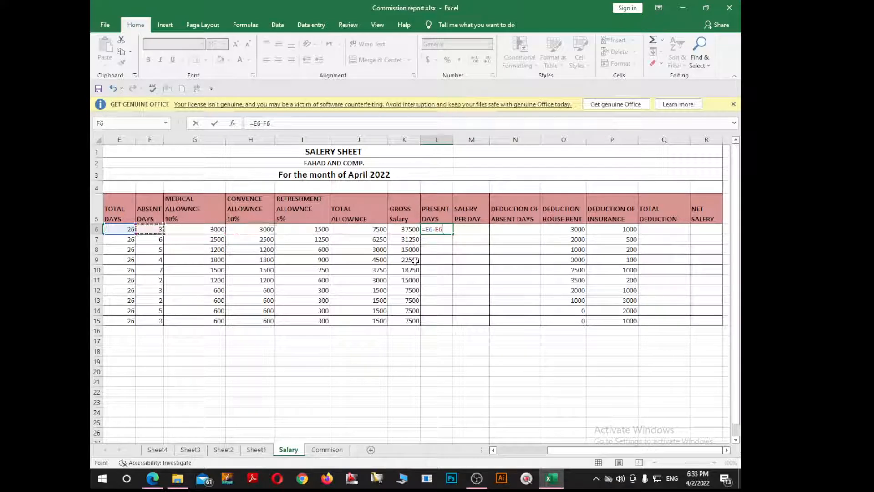
key("Return")
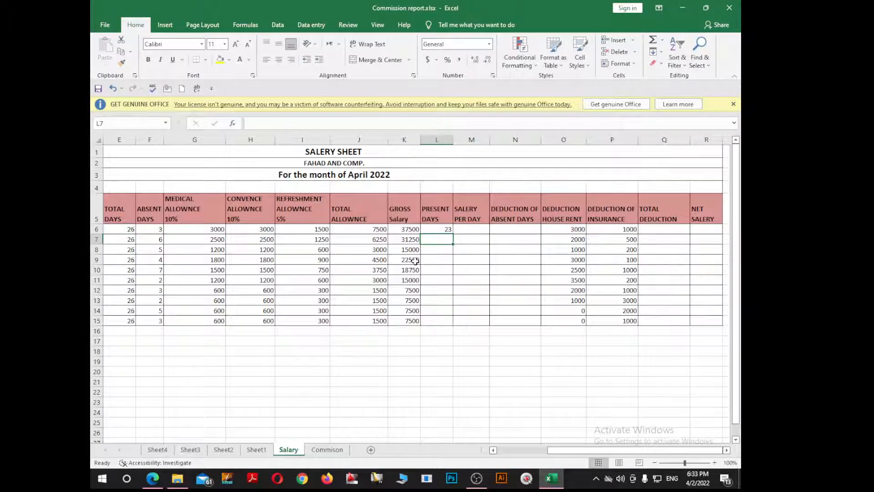
left_click(430, 229)
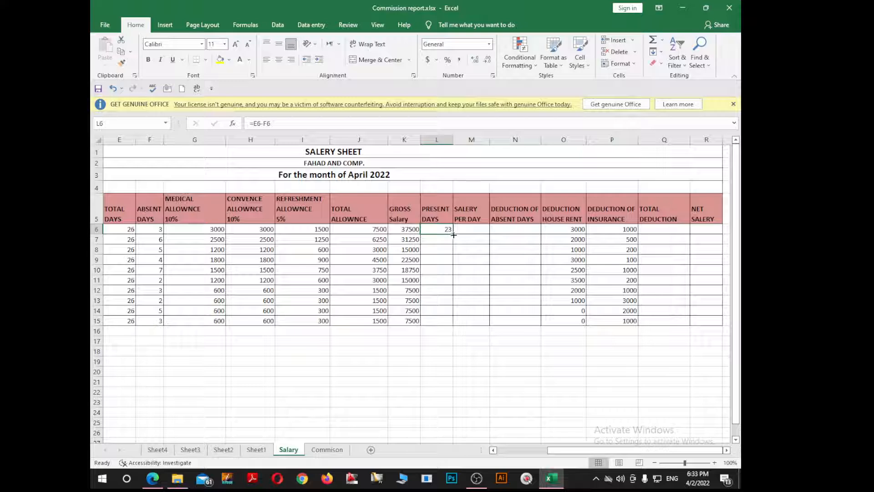
left_click_drag(453, 234, 452, 324)
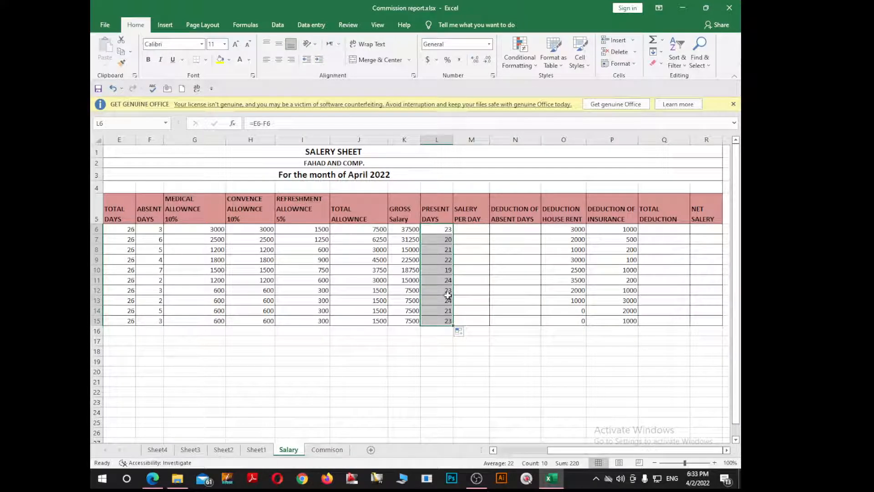
Calculate the salary per day in M6 with =K6/E6 and fill the formula down to M15.
left_click(476, 232)
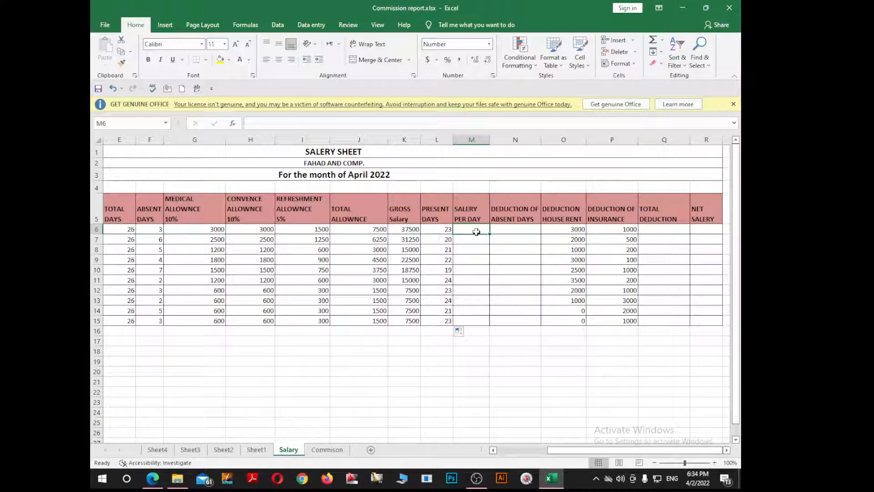
type("=")
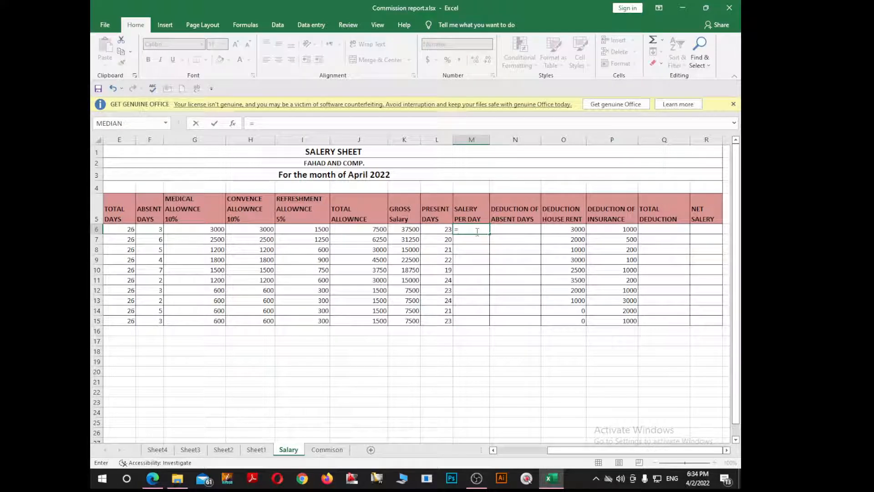
key("Left")
key("Left")
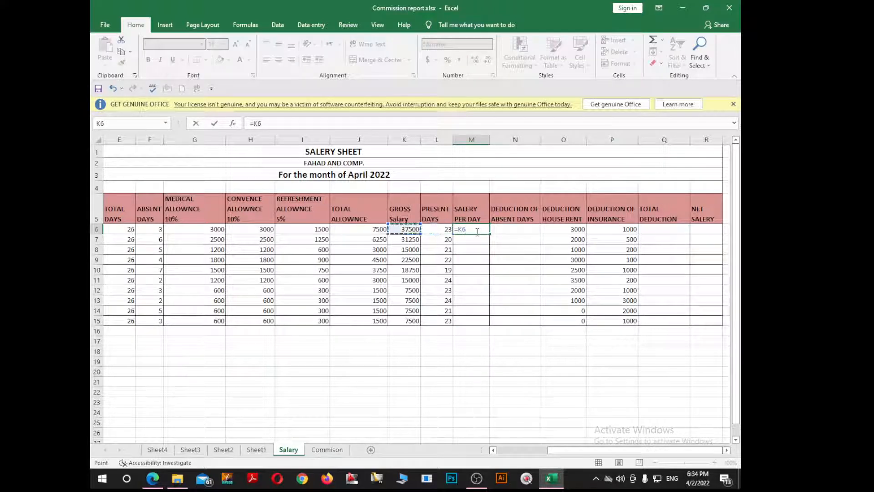
type("/")
key("Left")
key("Left")
key("Left")
key("Left")
key("Left")
key("Left")
key("Left")
key("Left")
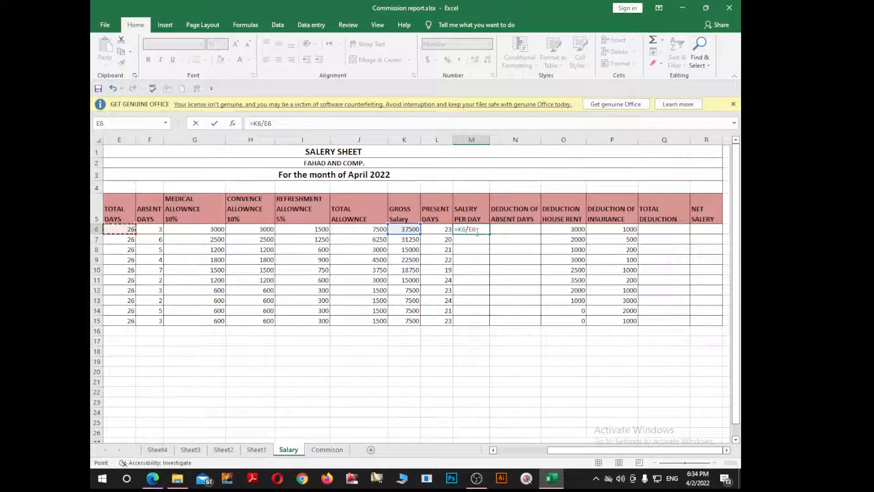
key("Return")
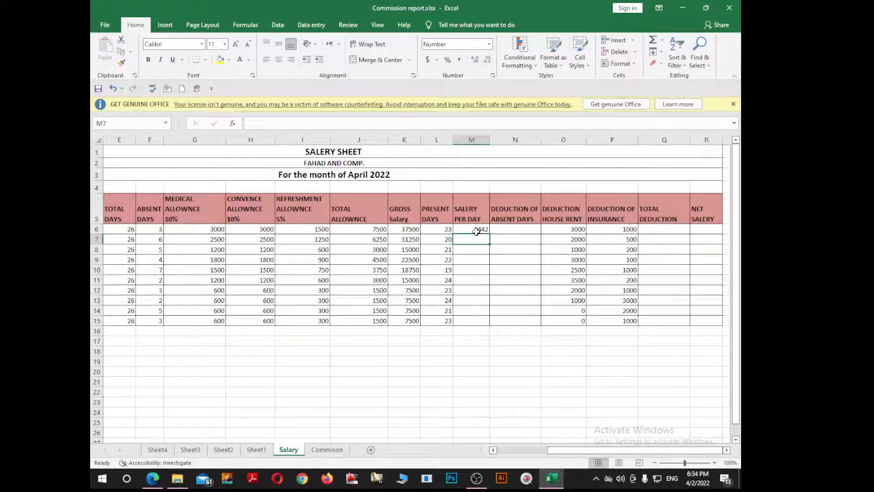
left_click(475, 230)
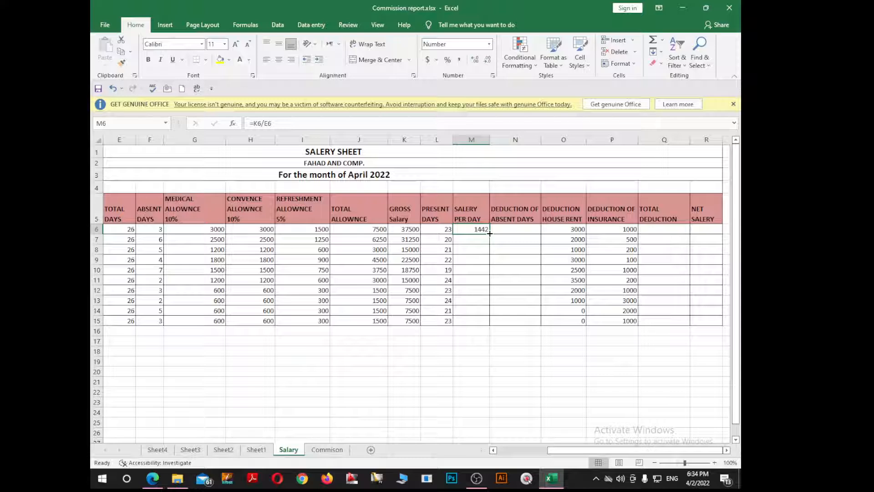
left_click_drag(489, 234, 478, 324)
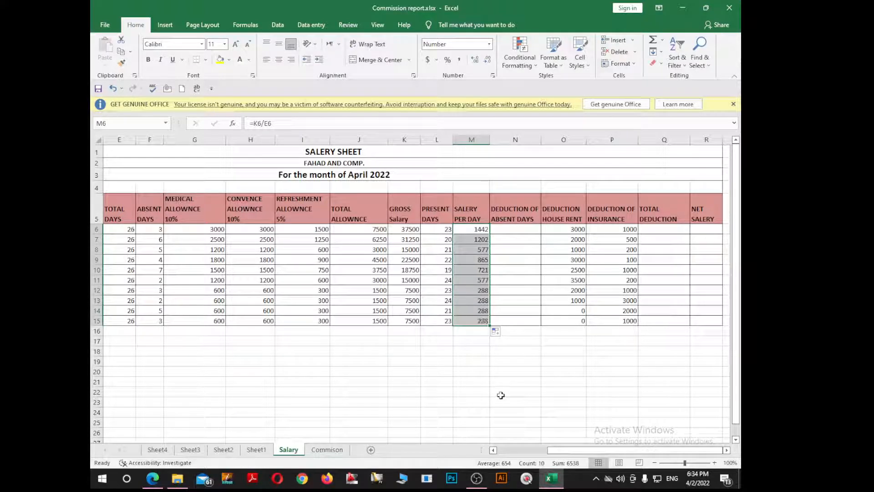
Calculate the deduction for absent days in N6 with =M6*F6 and fill the formula down to N15.
left_click(525, 231)
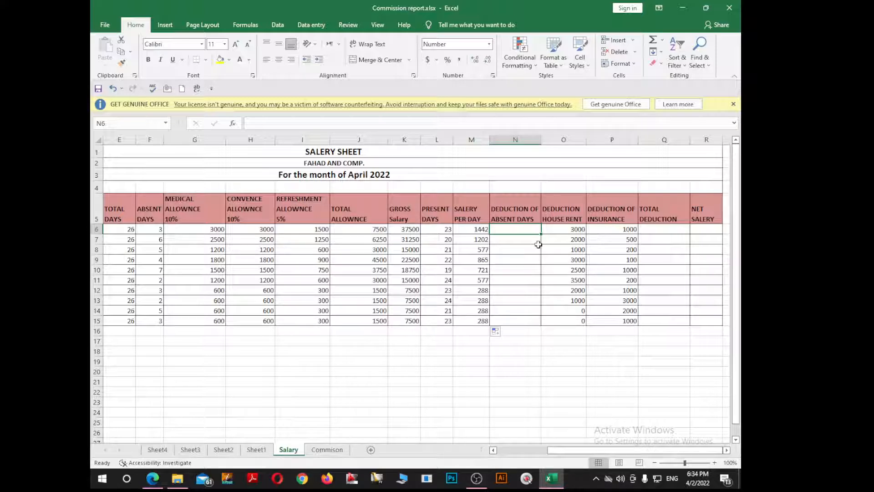
key("Left")
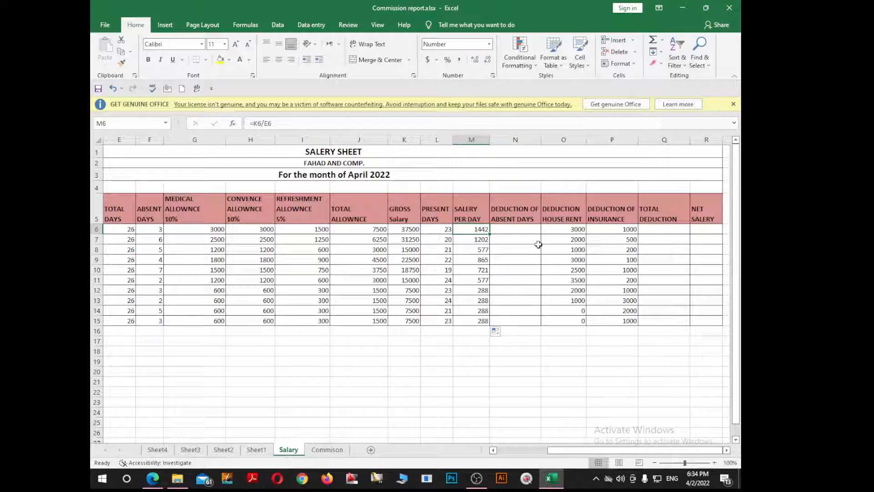
left_click(148, 230)
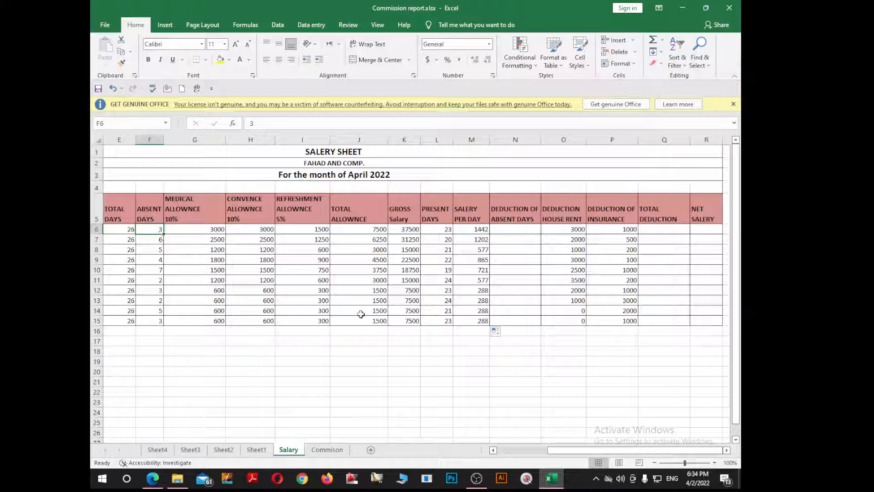
left_click(503, 230)
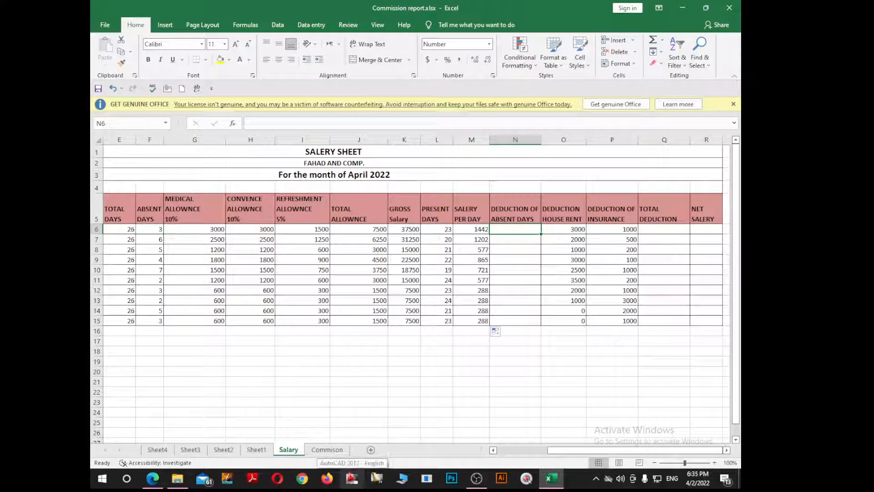
type("=")
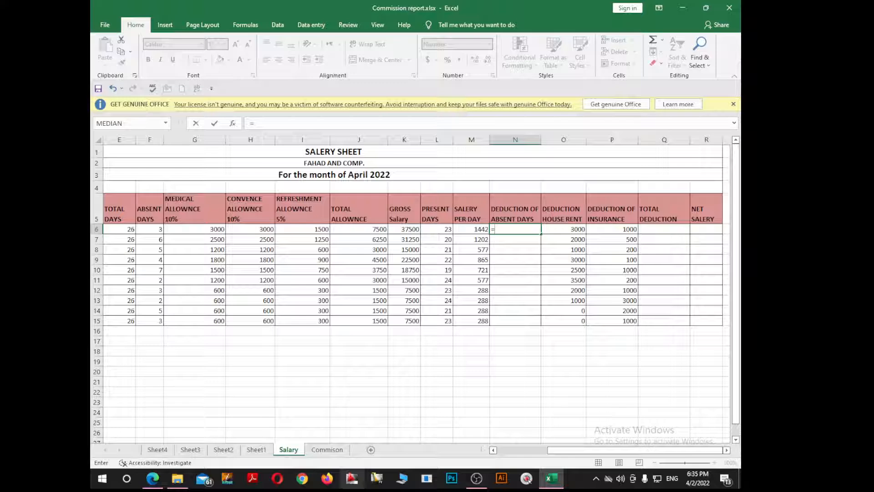
key("Left")
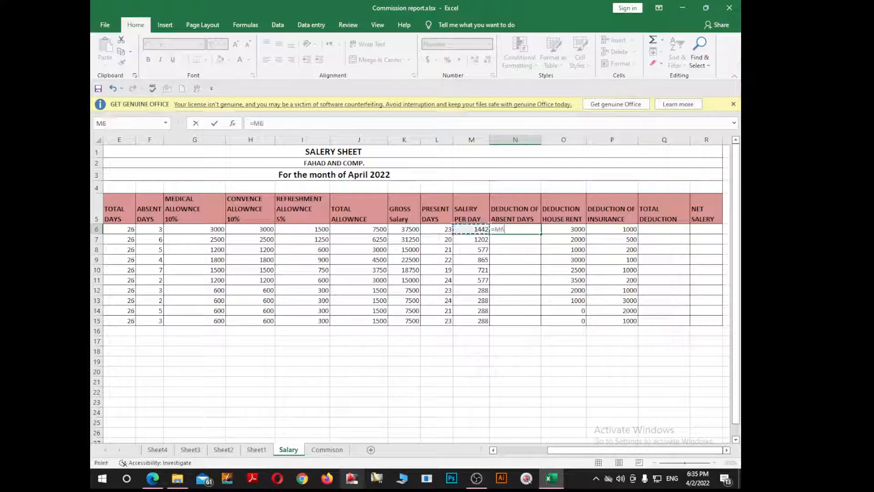
type("*")
key("Left")
key("Left")
key("Left")
key("Left")
key("Left")
key("Left")
key("Left")
key("Left")
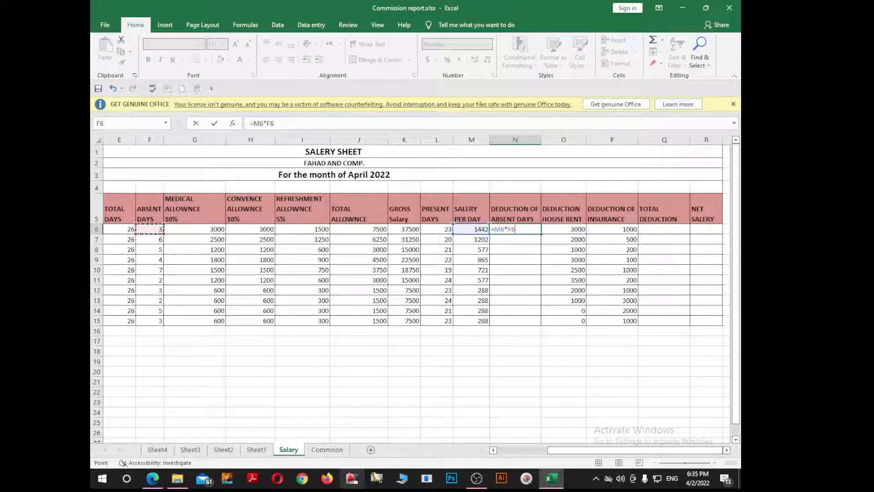
key("Return")
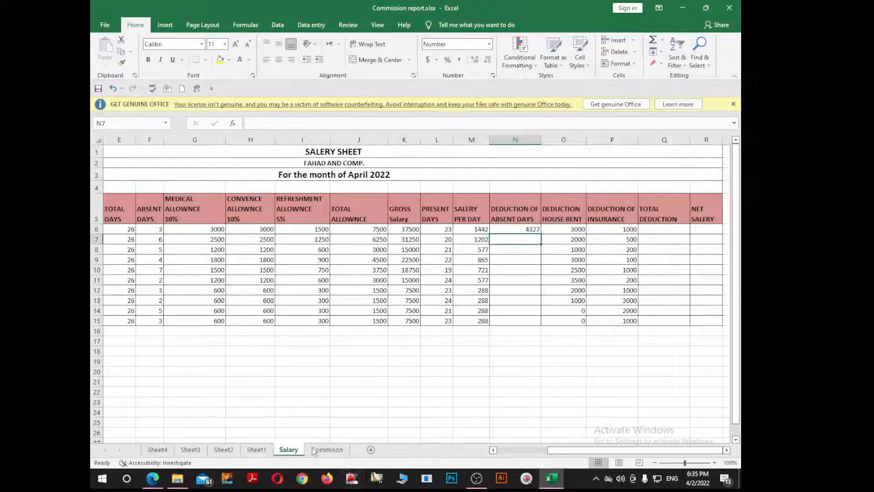
key("Up")
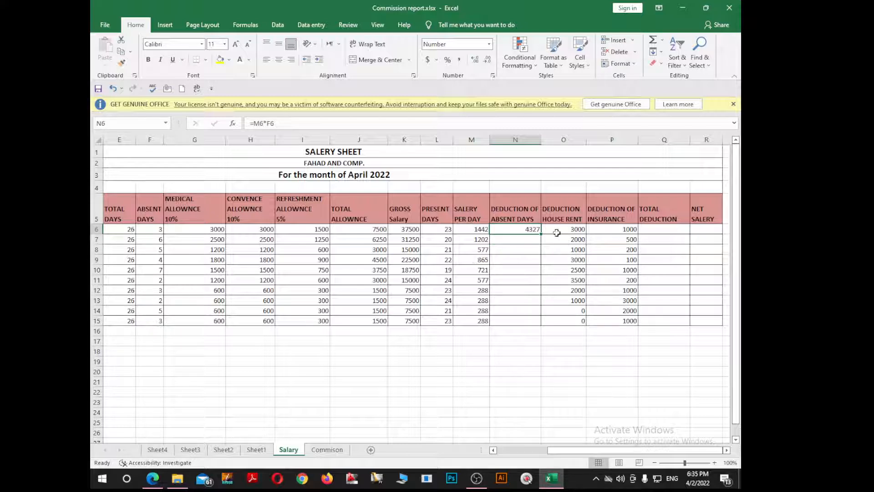
left_click_drag(545, 234, 549, 322)
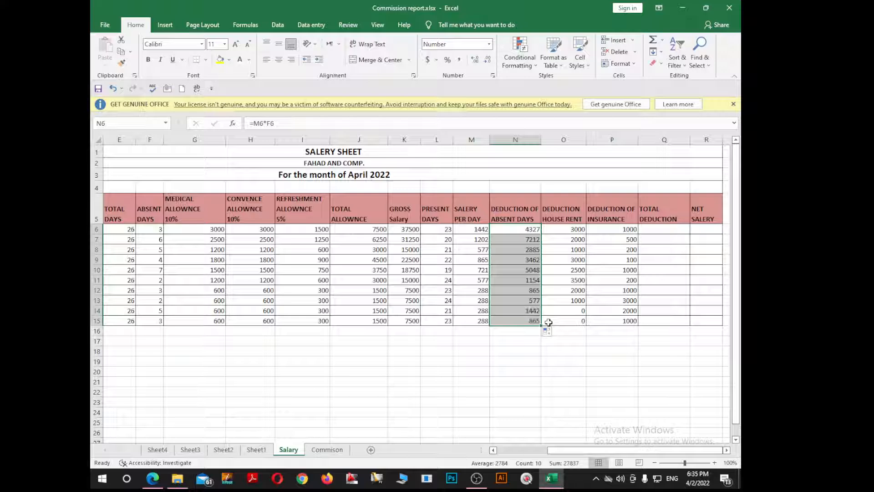
Review the absent-day, house rent and insurance deduction values in columns N, O and P.
left_click(535, 232)
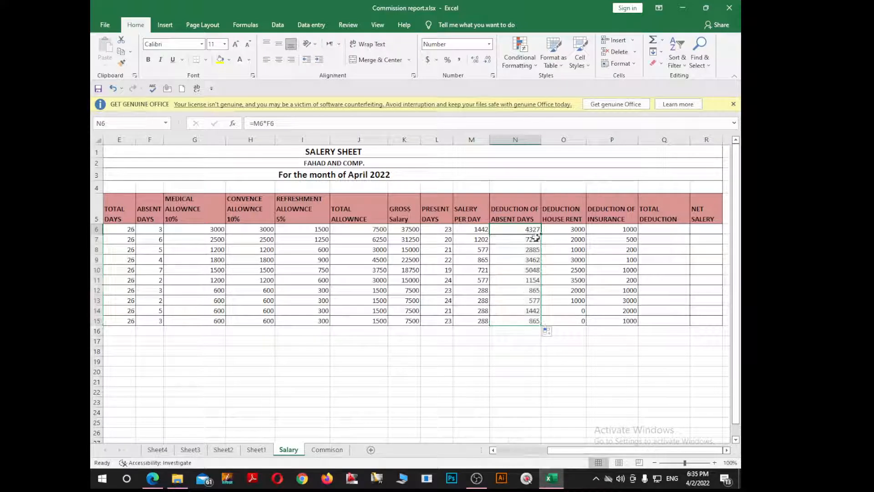
left_click(575, 239)
left_click(575, 229)
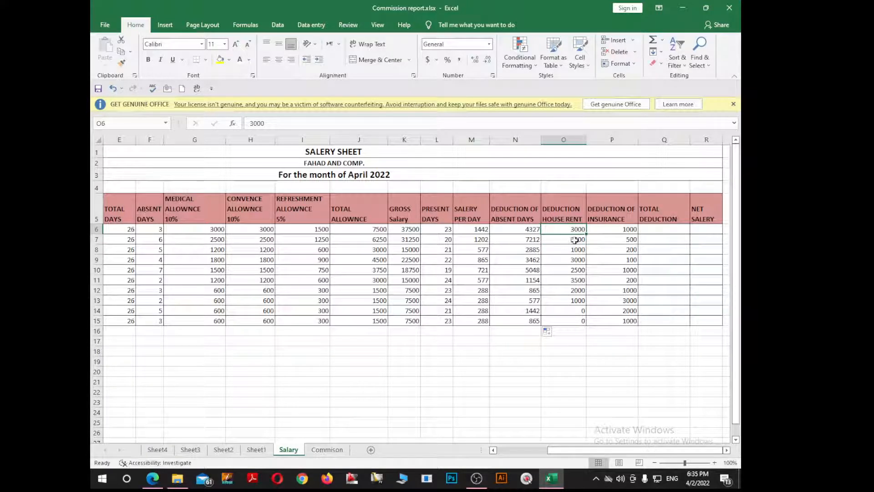
left_click(576, 250)
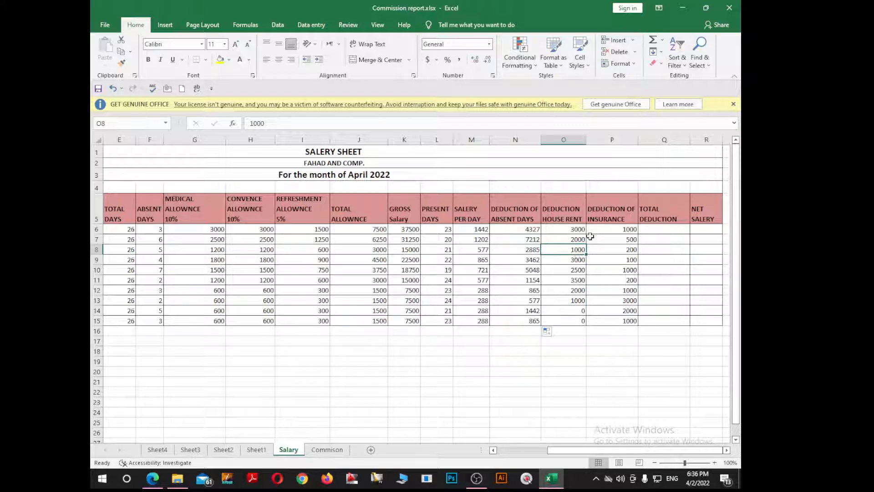
left_click(577, 240)
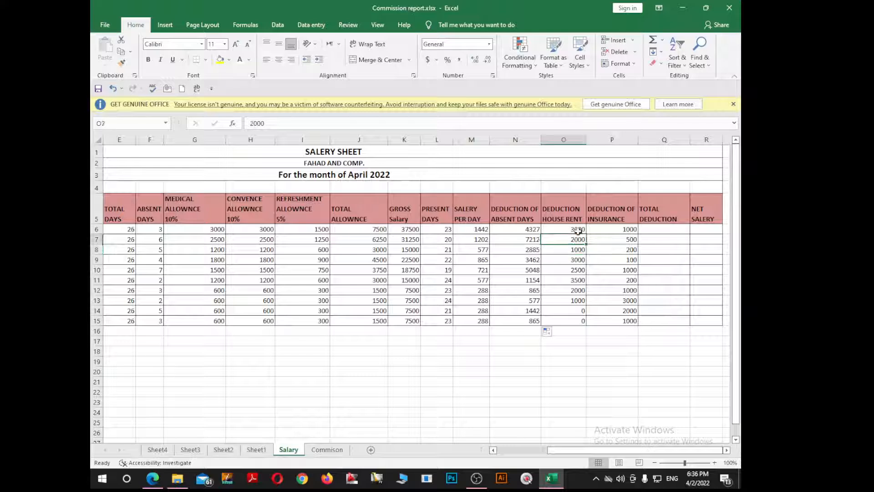
left_click(579, 230)
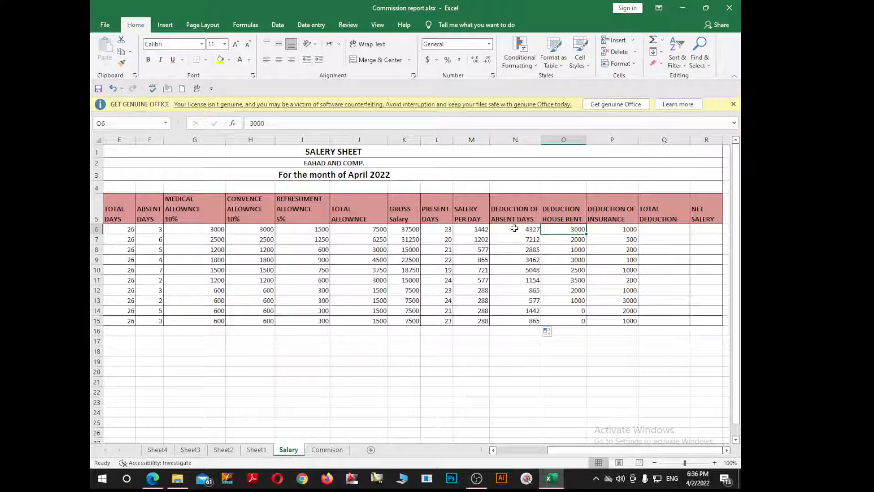
left_click_drag(514, 228, 523, 319)
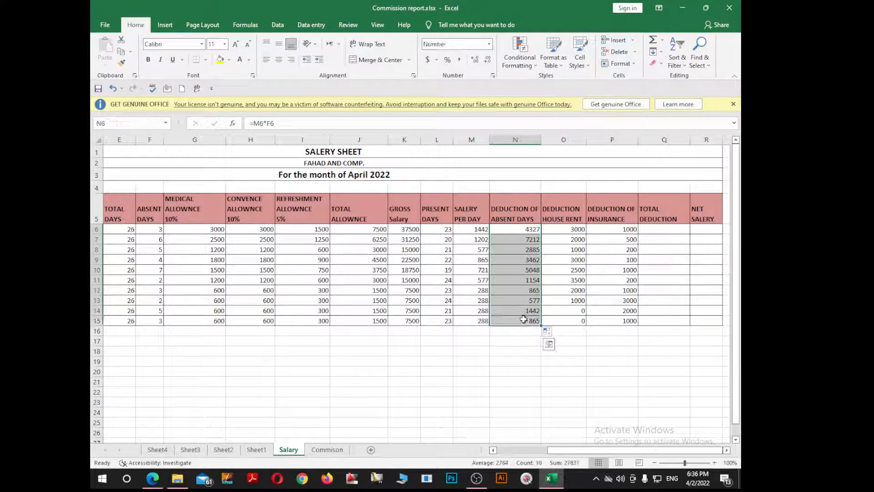
left_click(576, 230)
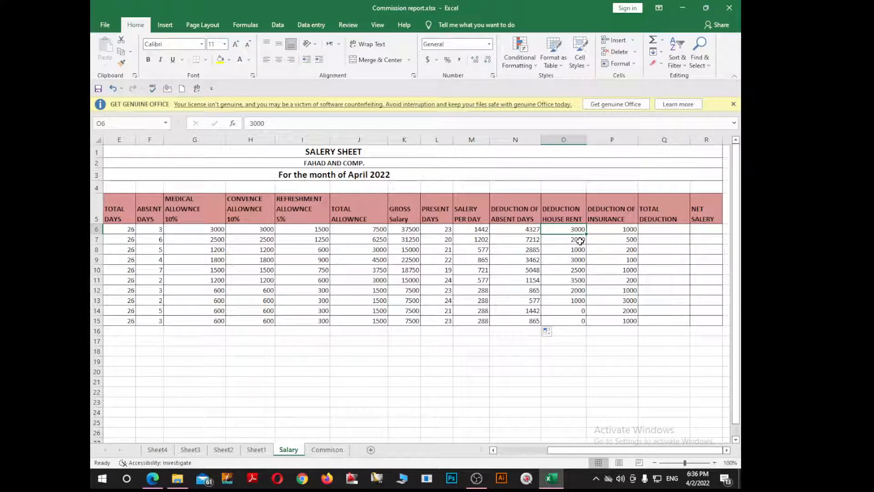
left_click(580, 241)
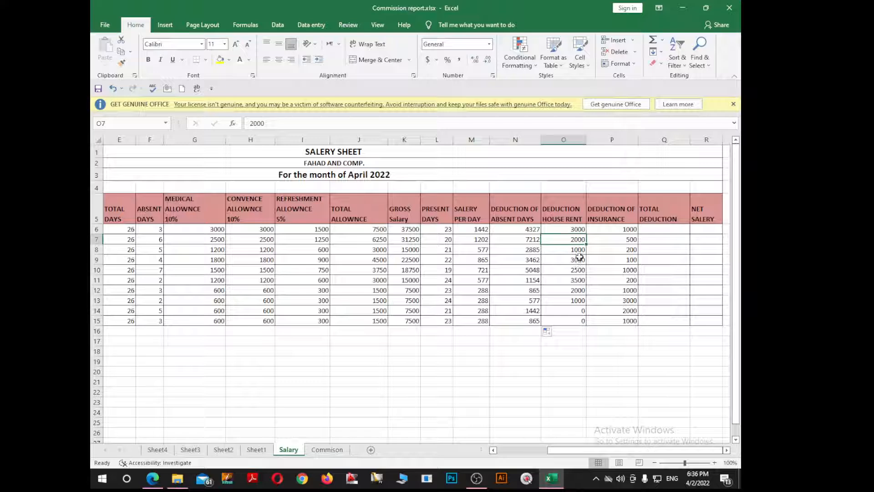
left_click(582, 252)
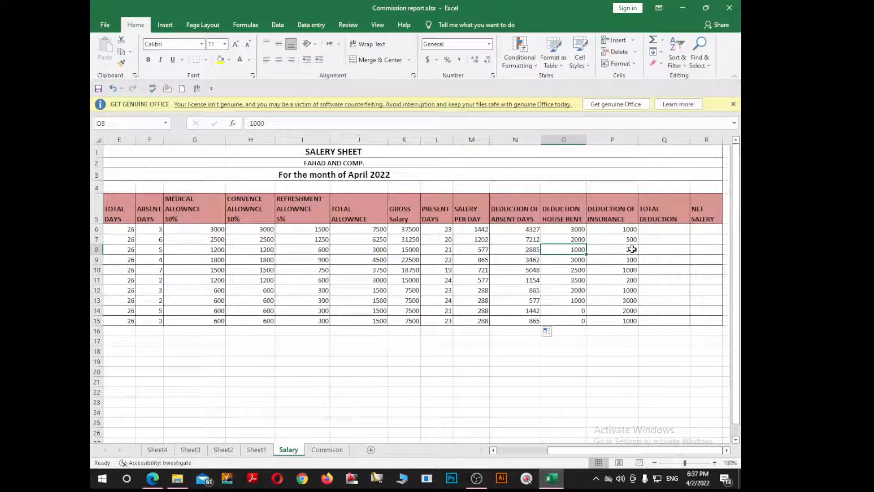
left_click(629, 229)
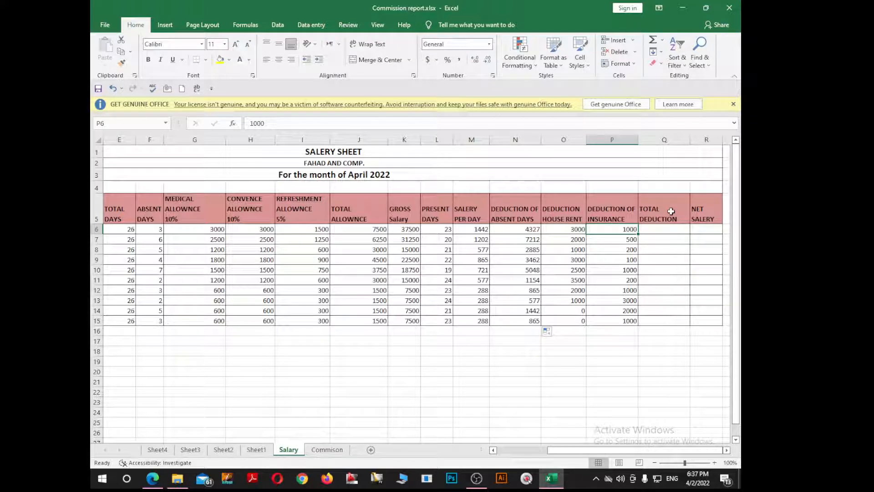
left_click(618, 261)
left_click(617, 230)
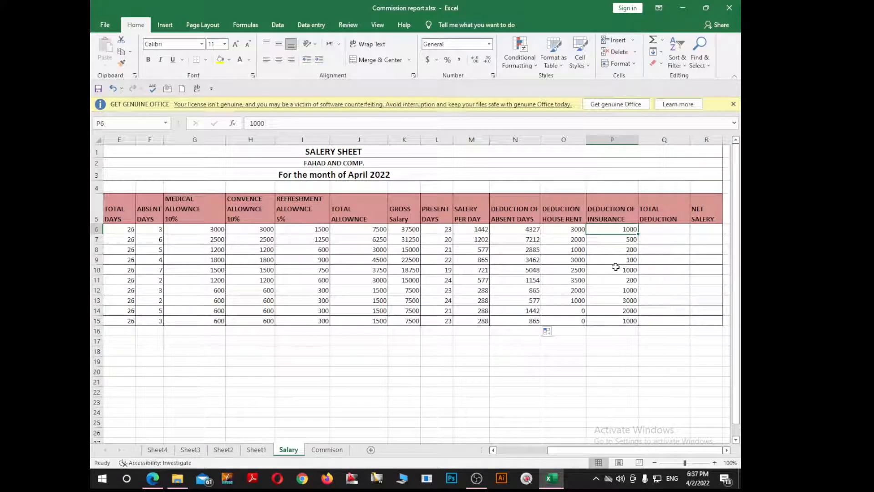
left_click(620, 279)
left_click(612, 231)
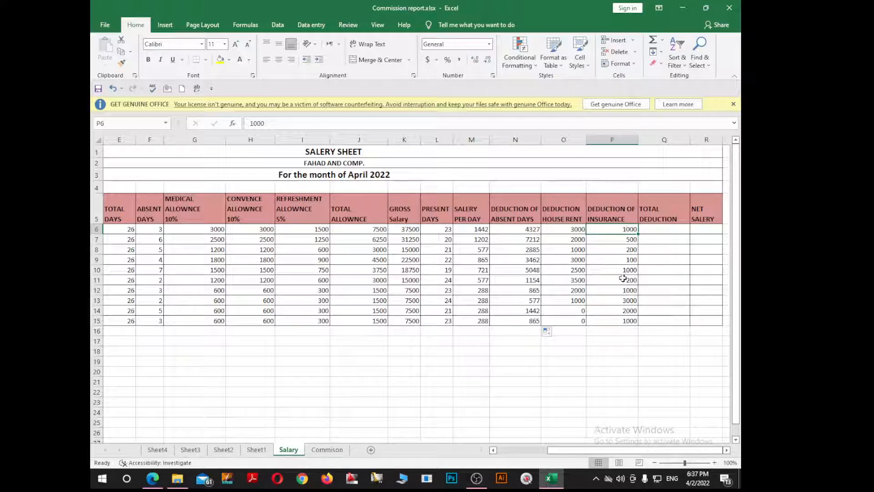
left_click(622, 240)
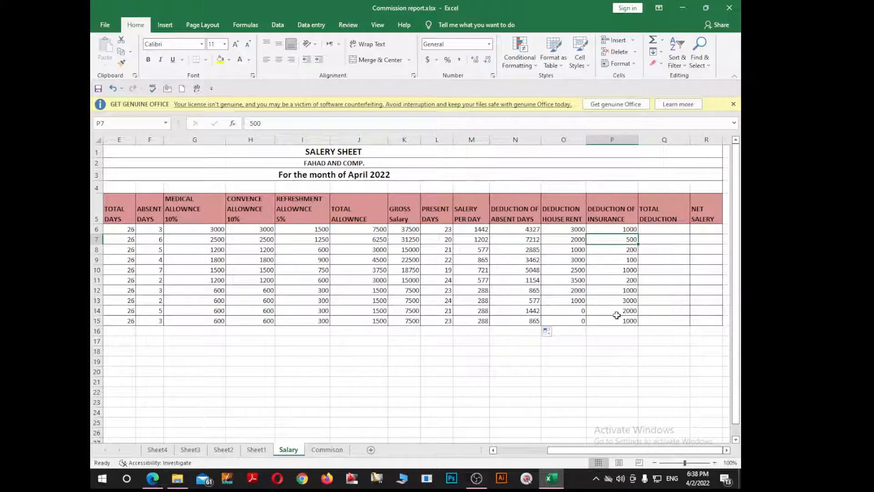
Total the three deductions in Q6 with =SUM(N6:P6) and fill the formula down to Q15.
left_click(665, 228)
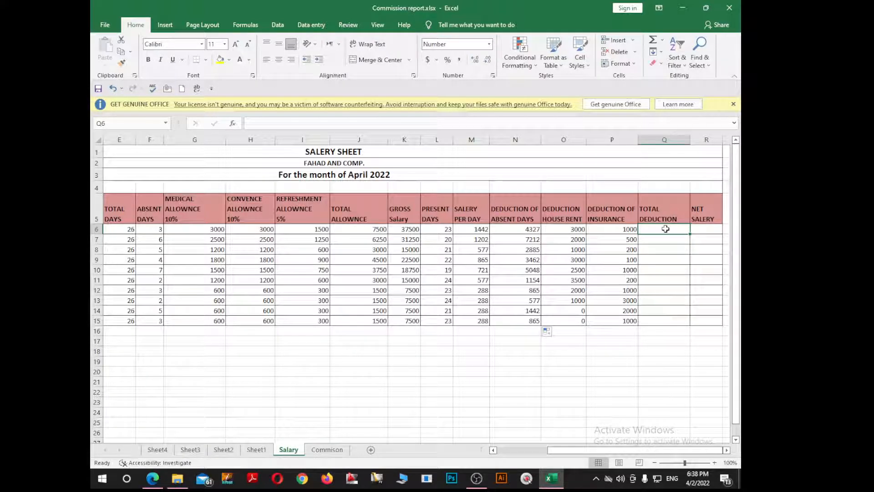
type("=")
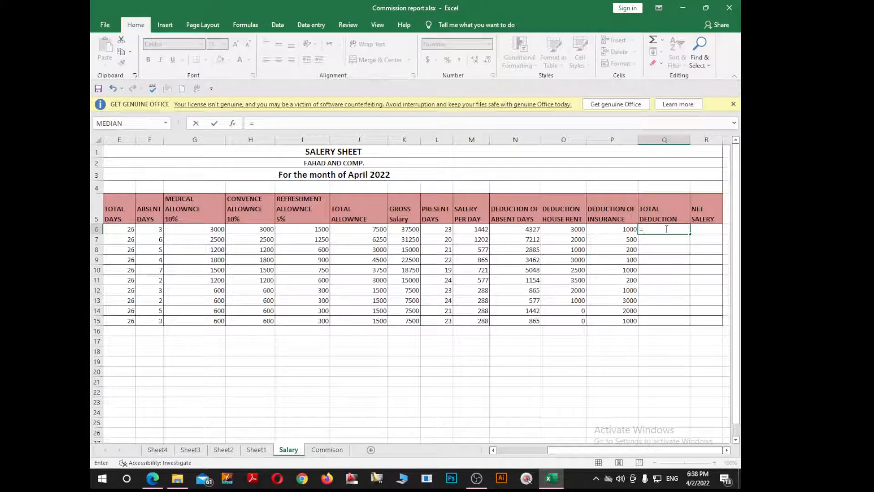
type("sum(")
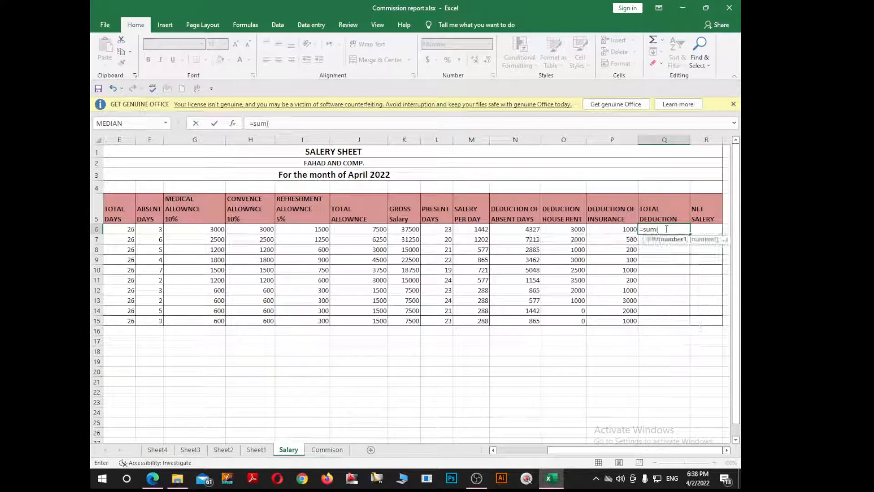
left_click_drag(525, 228, 592, 223)
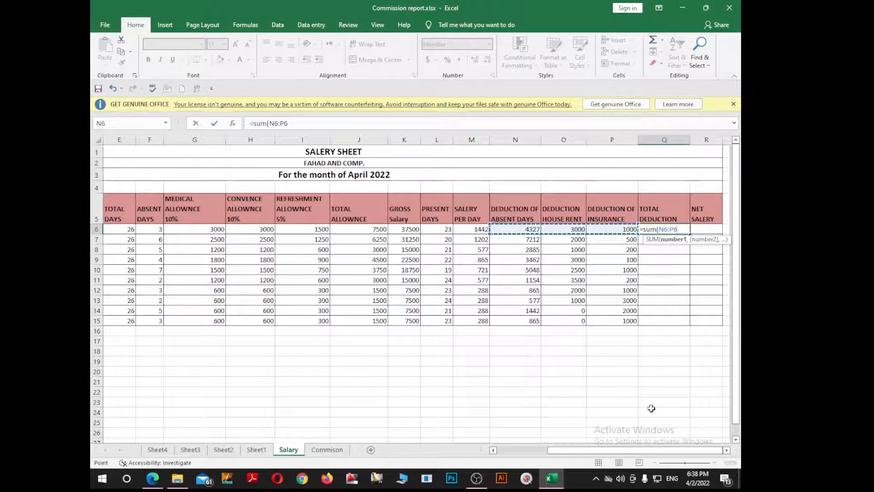
type(")")
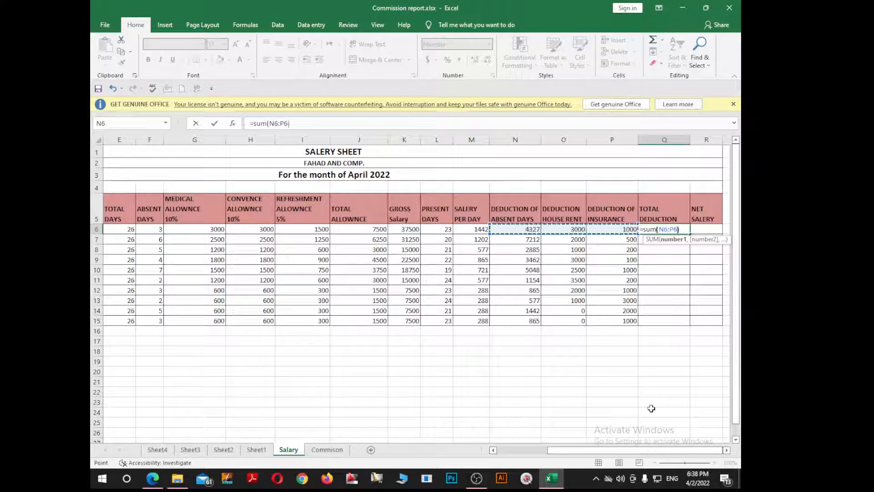
key("Return")
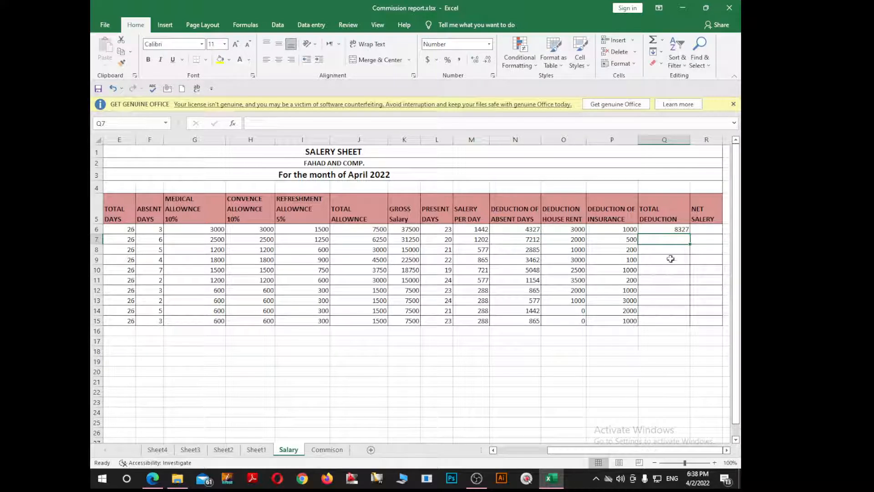
left_click(679, 229)
left_click_drag(689, 234, 691, 326)
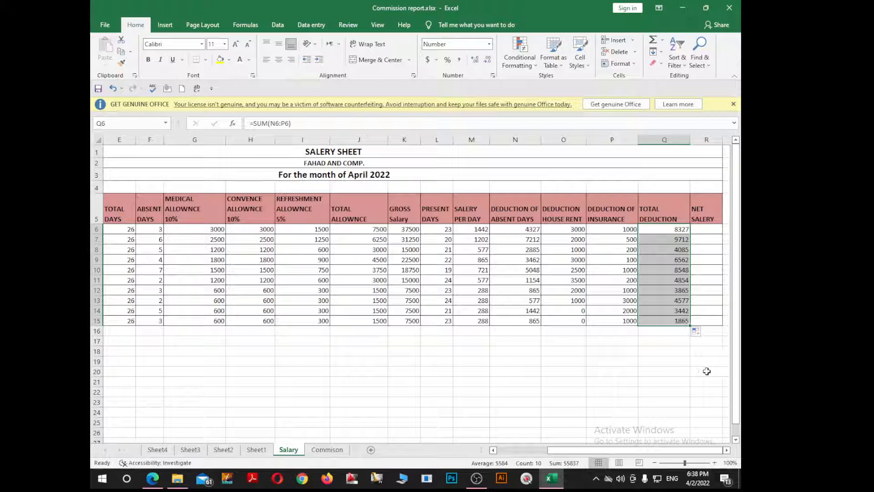
Calculate the net salary in R6 with =K6-Q6 and fill the formula down to R15.
left_click(705, 229)
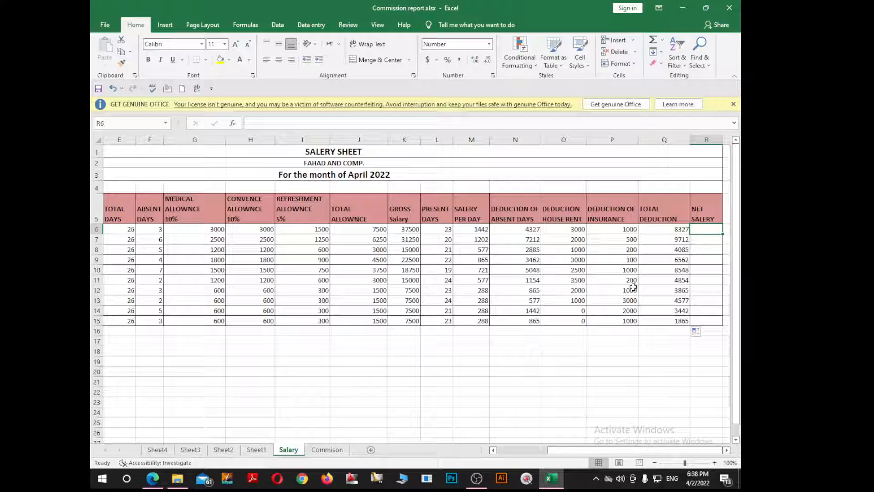
type("=")
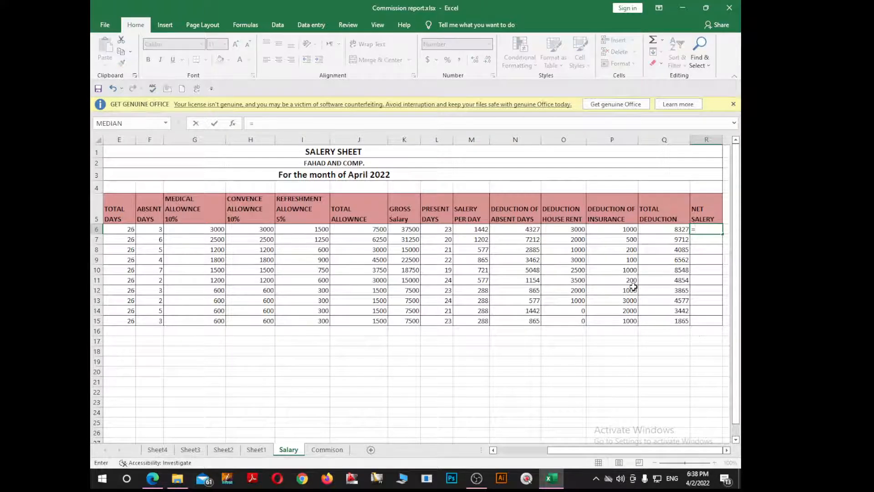
key("Left")
key("Left")
key("Left")
key("Left")
key("Left")
key("Left")
key("Left")
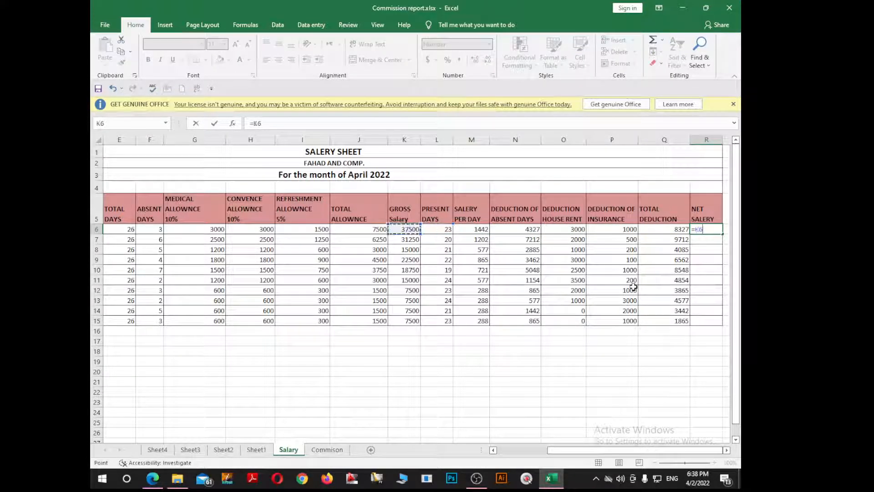
type("-")
key("Left")
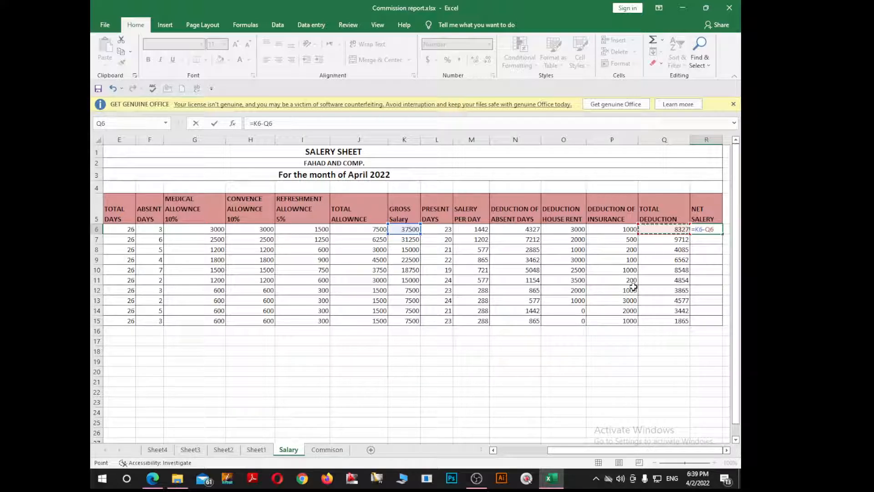
key("Return")
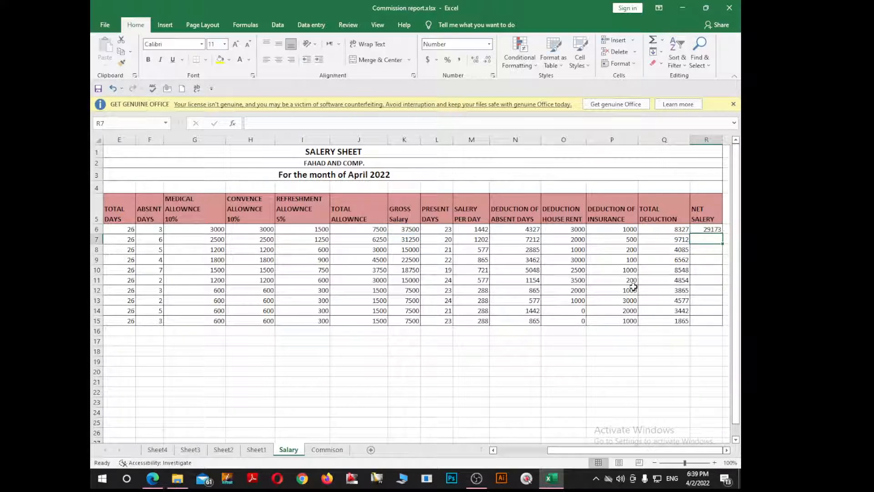
left_click(713, 229)
left_click_drag(724, 234, 723, 325)
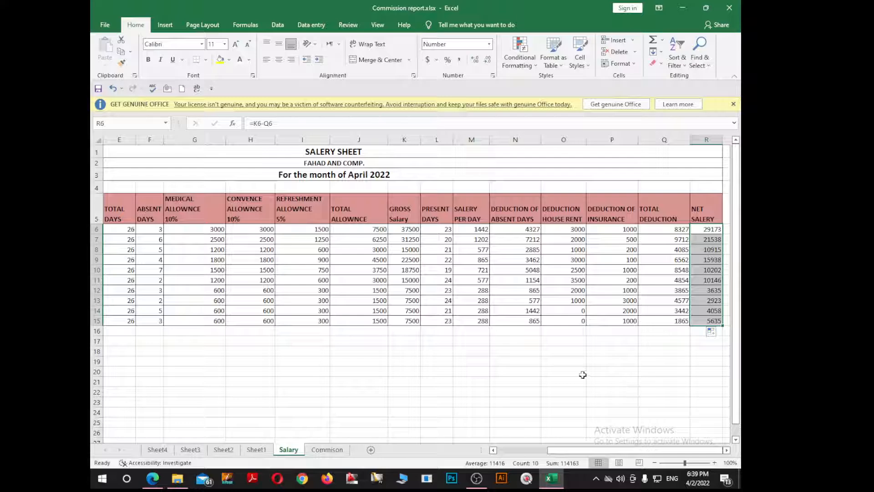
Set the font colour of the formula notes in row 4 of the salary sheet to black.
left_click(613, 291)
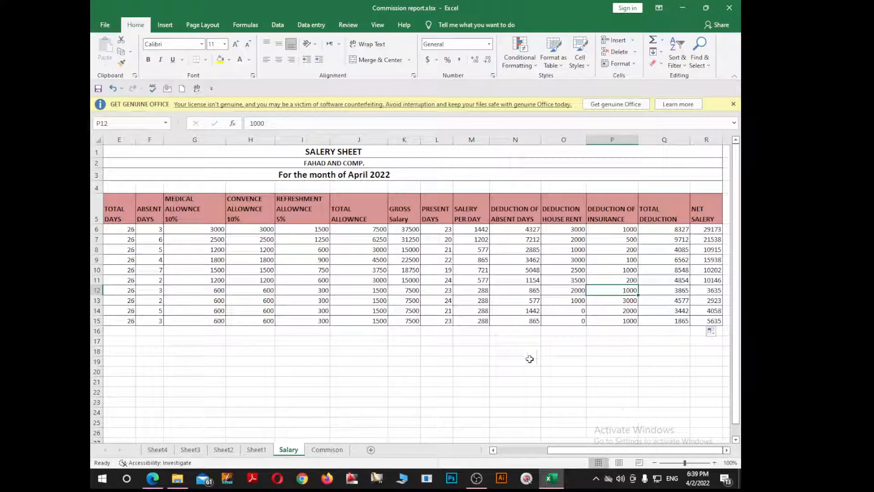
left_click_drag(640, 452, 589, 452)
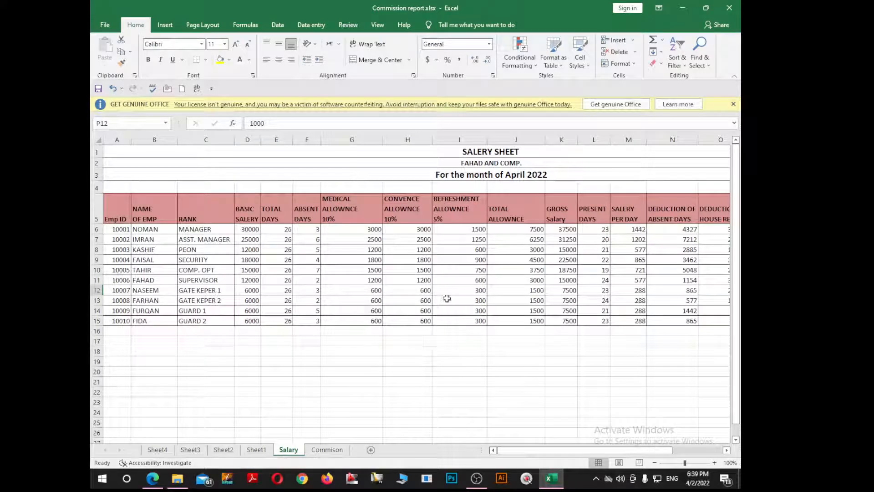
scroll(481, 265, "down", 1, "ctrl")
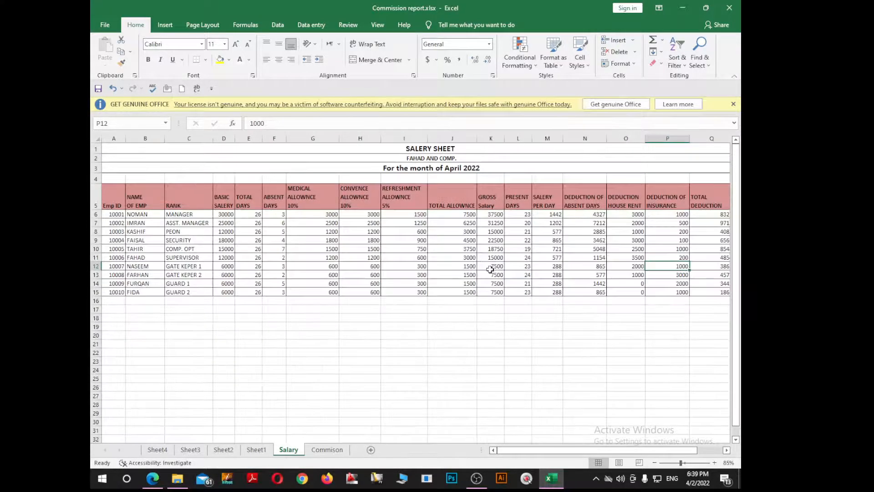
scroll(492, 268, "down", 1, "ctrl")
scroll(493, 268, "up", 1, "ctrl")
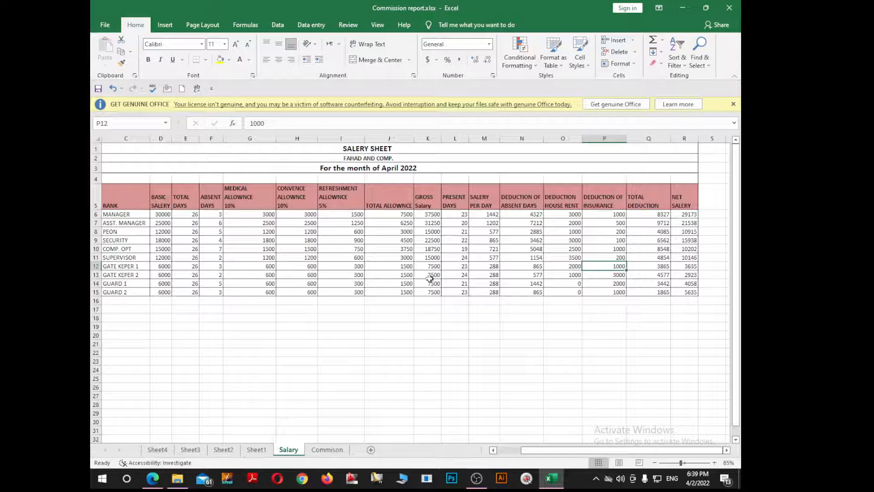
left_click_drag(525, 450, 500, 450)
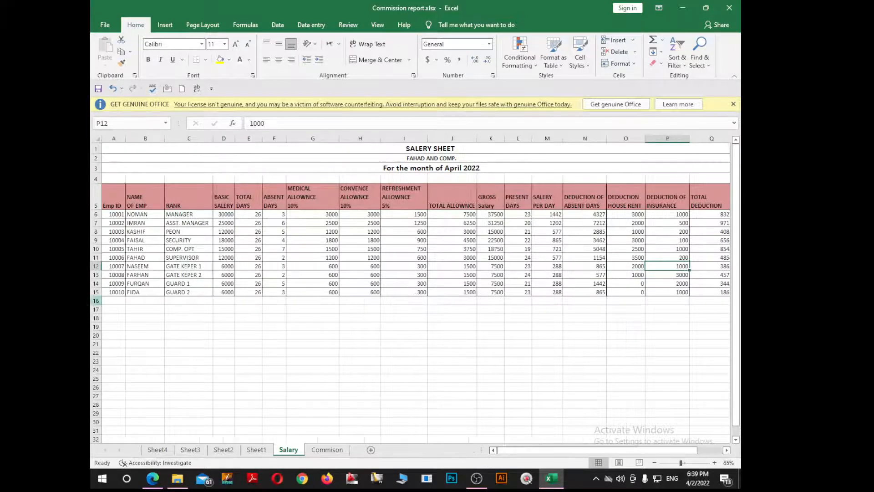
left_click(95, 179)
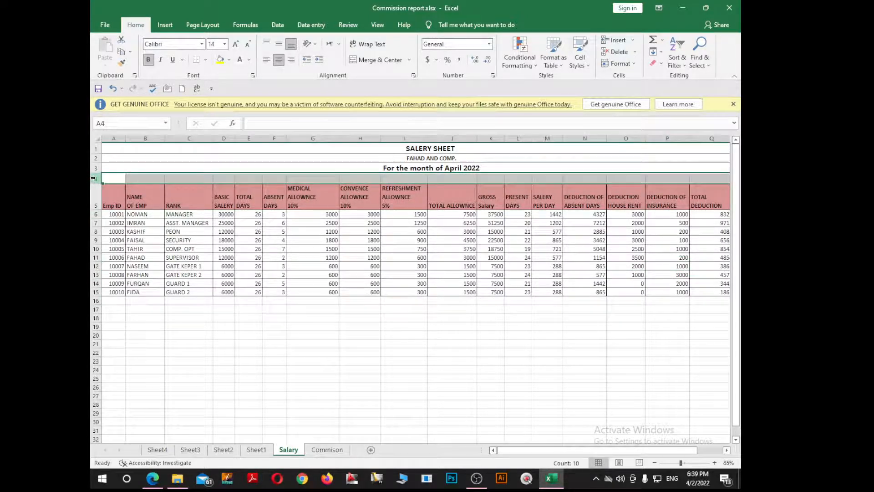
left_click(251, 63)
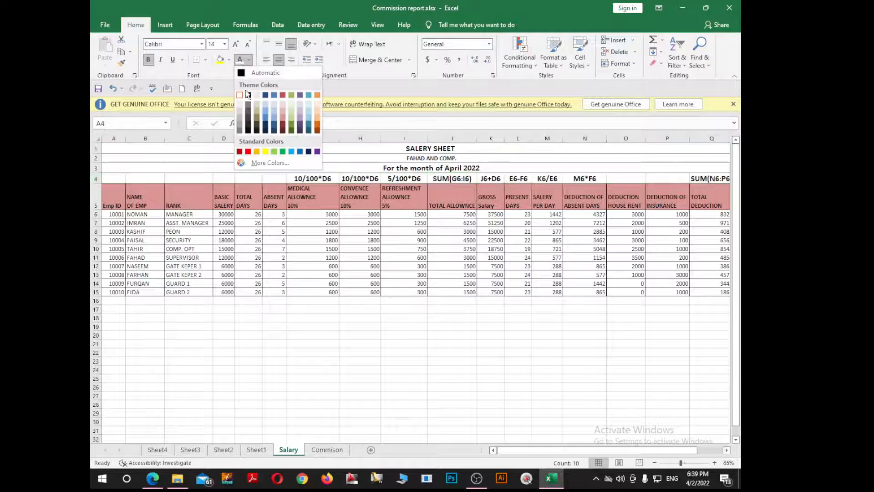
left_click(248, 96)
left_click(380, 264)
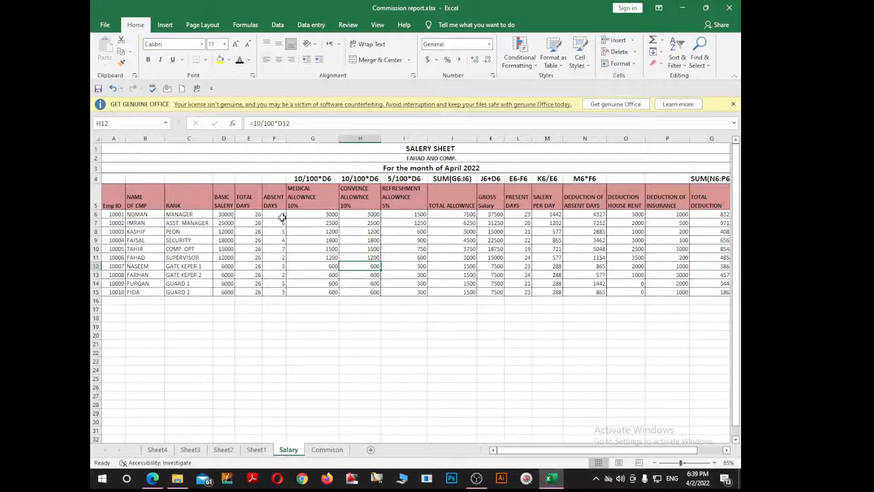
left_click(226, 216)
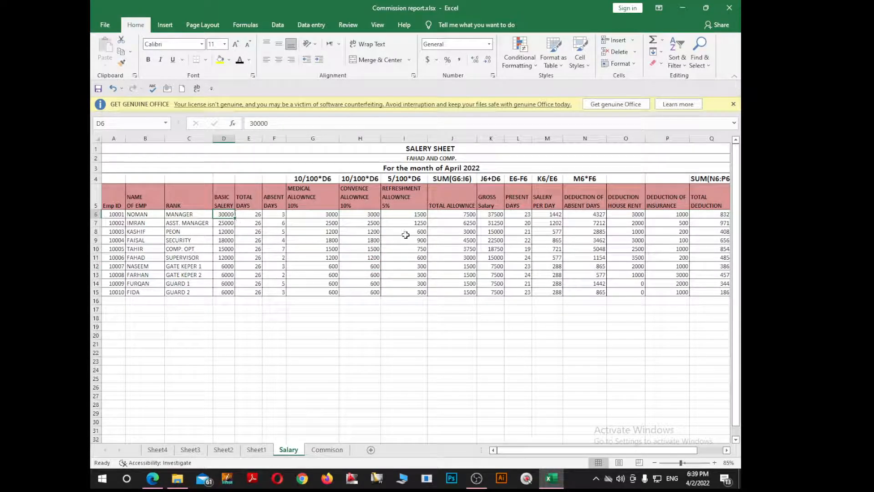
On the Commison sheet, change the month in the row 3 heading to April 2022.
left_click(317, 450)
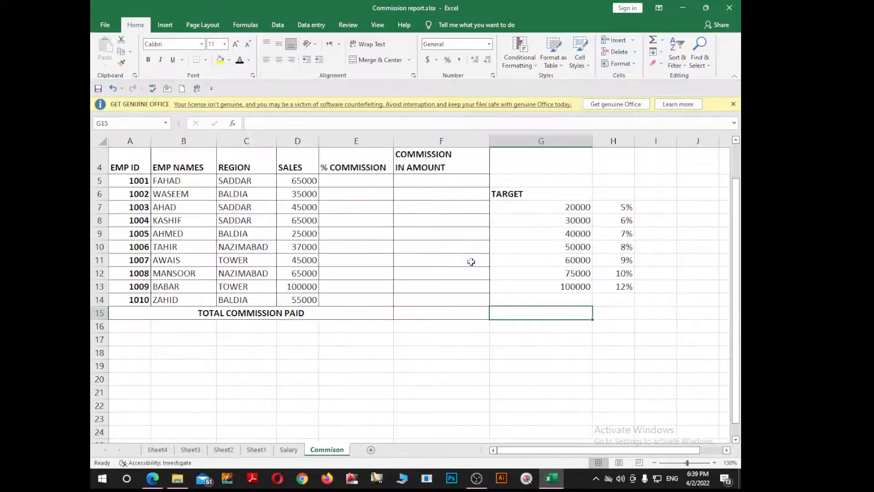
scroll(425, 278, "up", 3)
left_click(278, 181)
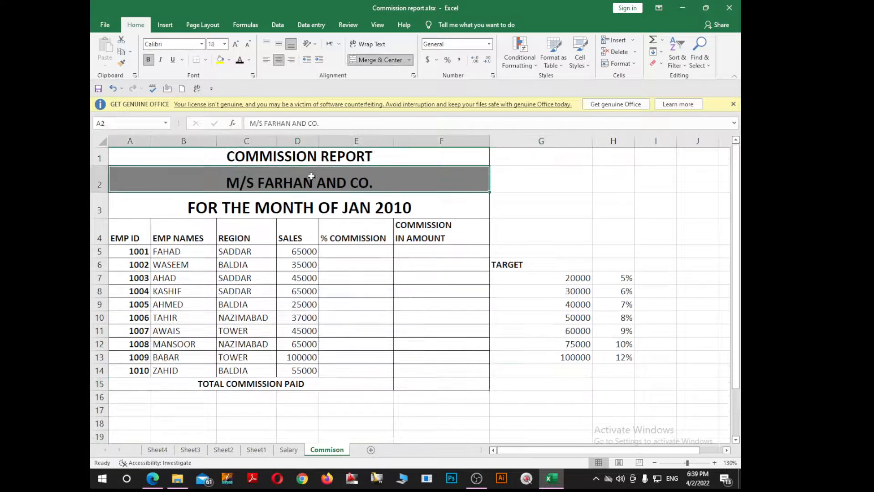
left_click(265, 157)
left_click(269, 187)
left_click(275, 208)
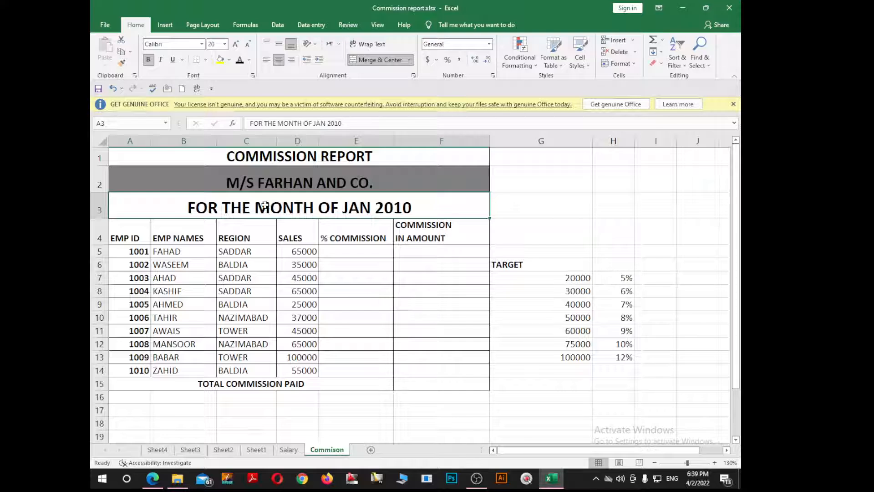
double_click(346, 207)
left_click_drag(345, 207, 412, 208)
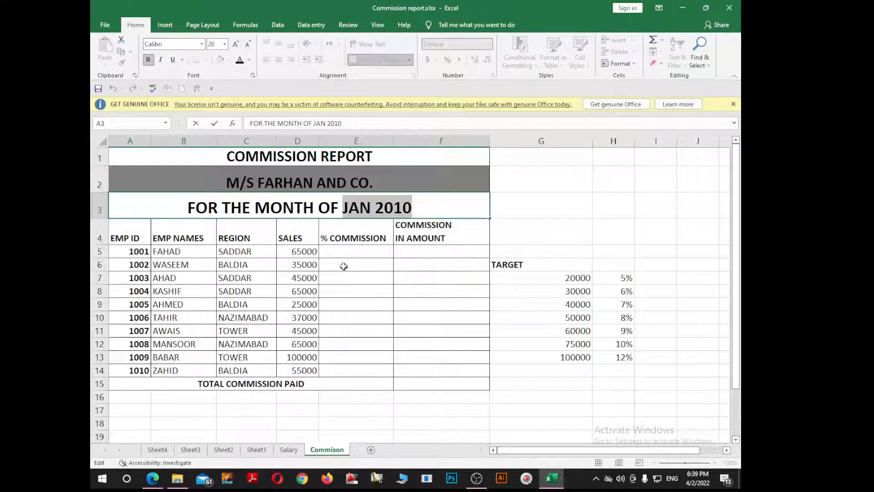
type("April")
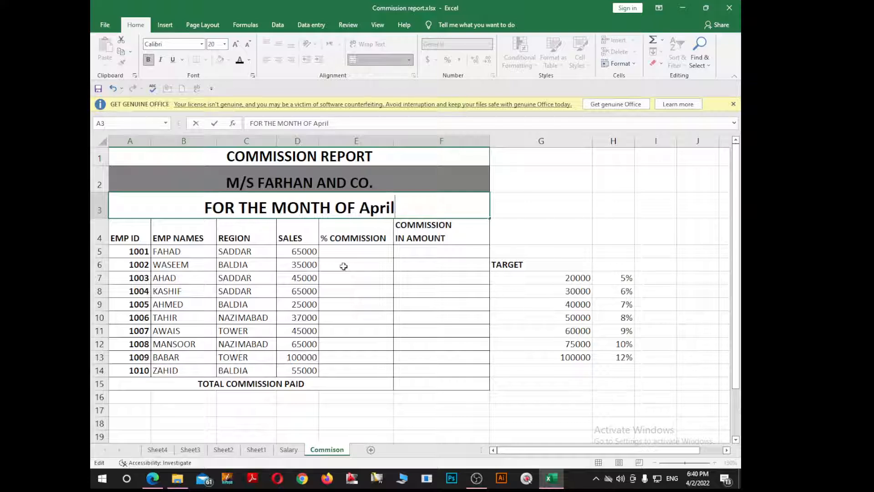
type(" 20")
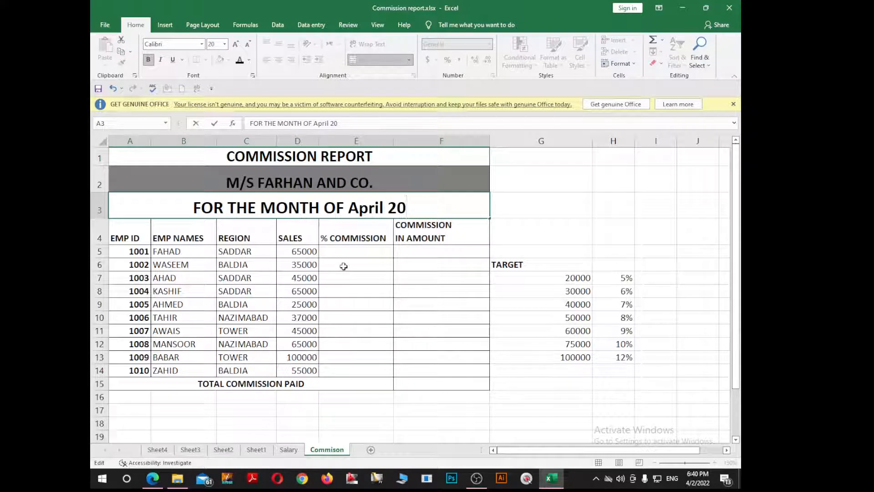
type("22")
key("Return")
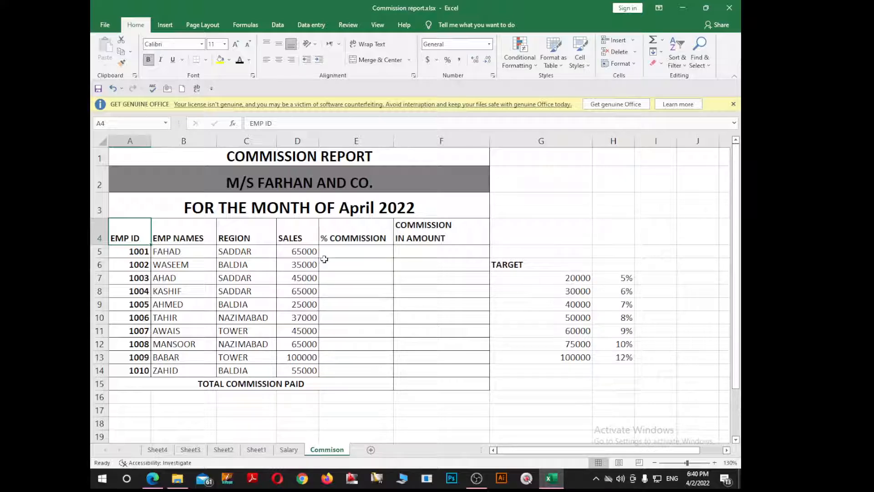
Review the commission report's three heading rows and its employee ID, name and region columns.
left_click(346, 183)
left_click(287, 153)
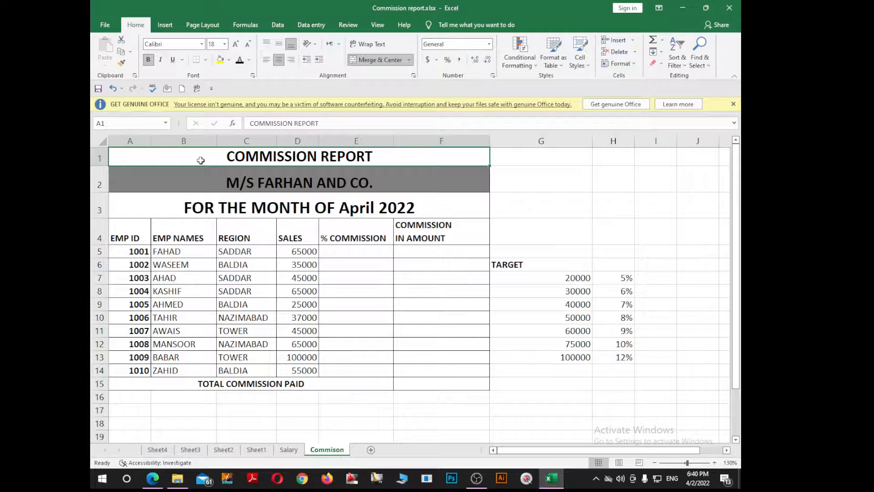
left_click(232, 178)
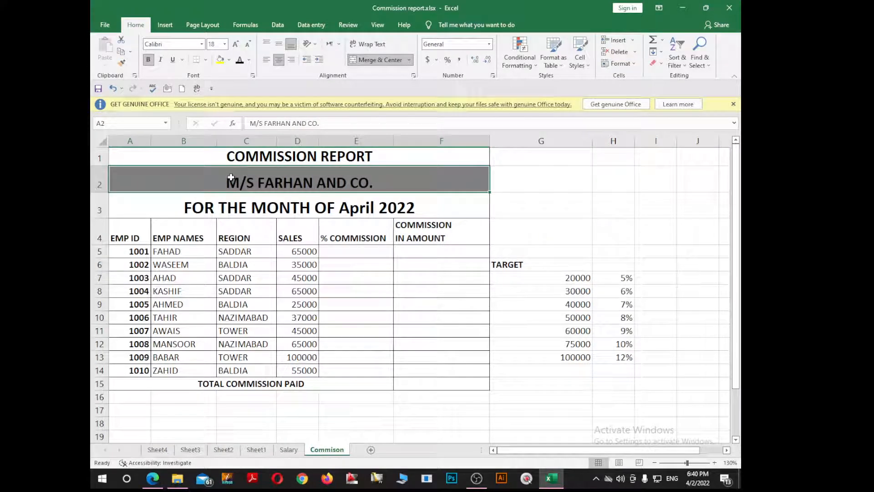
left_click(237, 210)
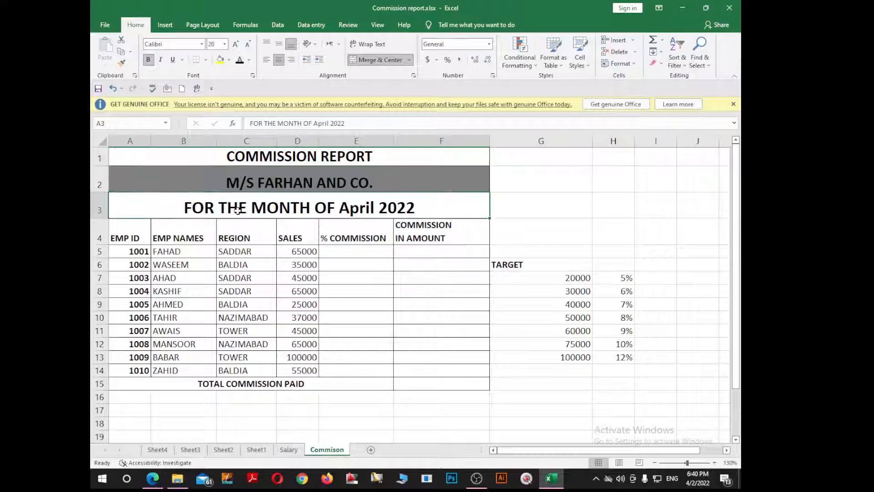
left_click(253, 301)
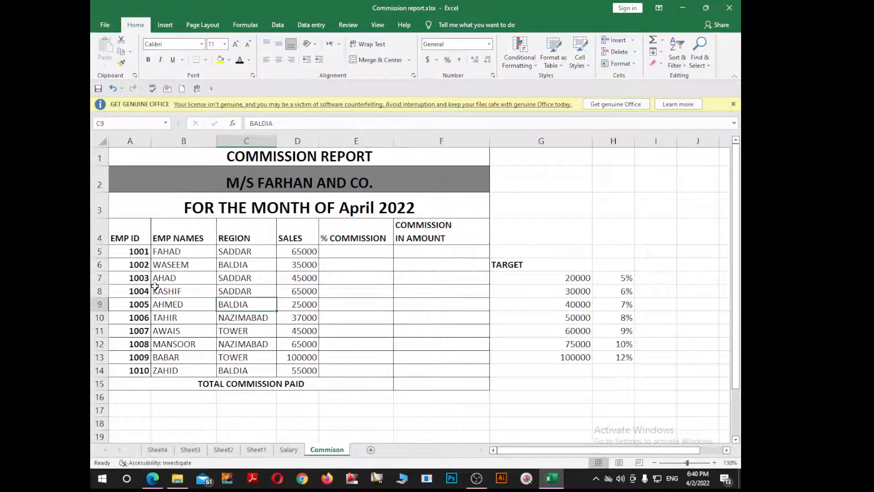
left_click_drag(137, 231, 132, 370)
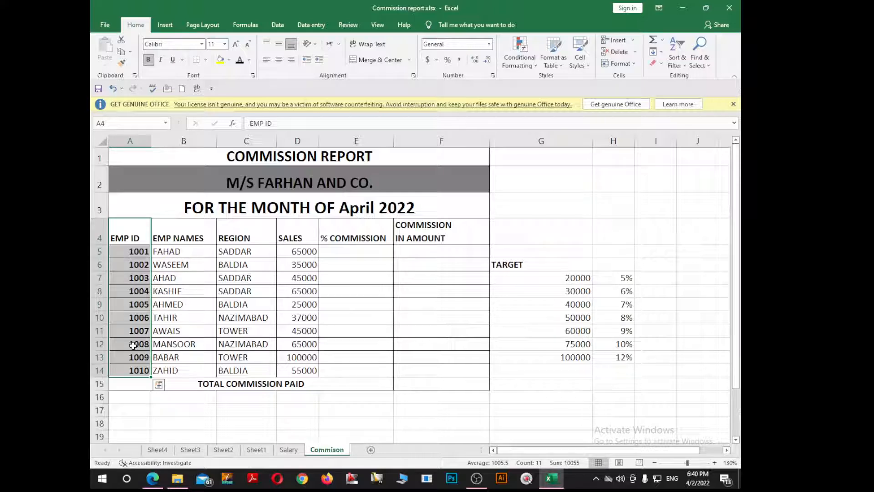
left_click(174, 288)
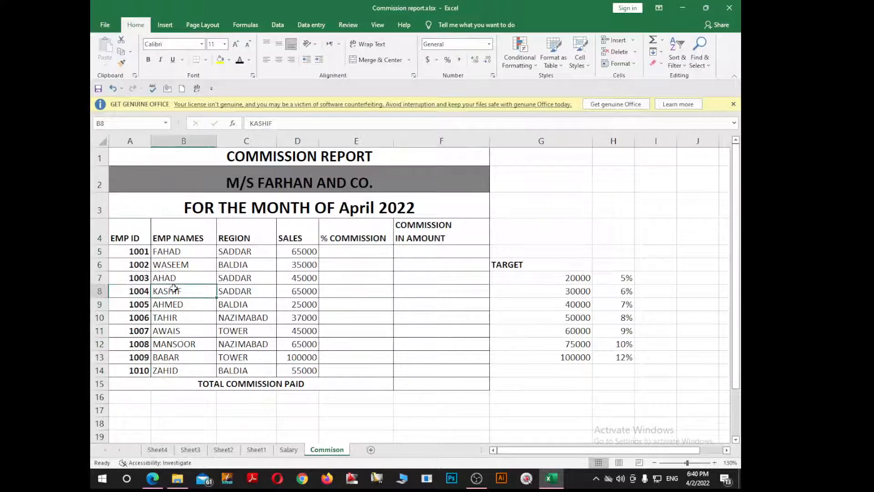
left_click_drag(129, 231, 132, 357)
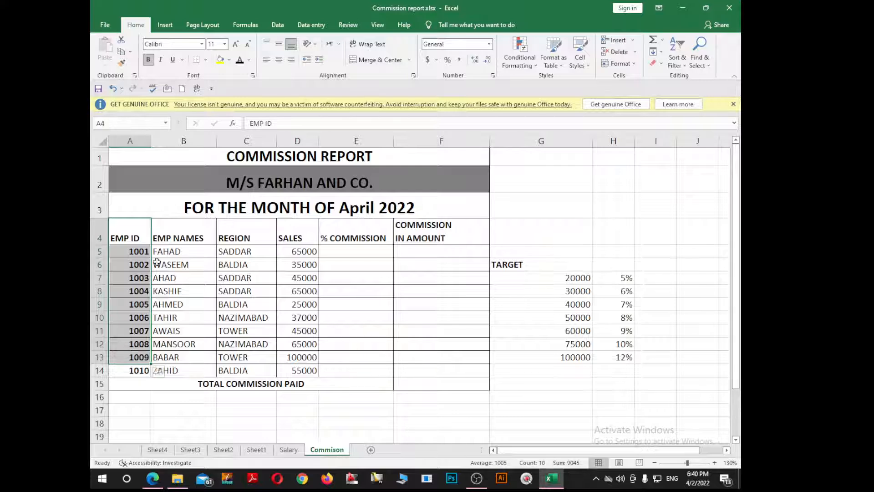
left_click_drag(183, 239, 182, 371)
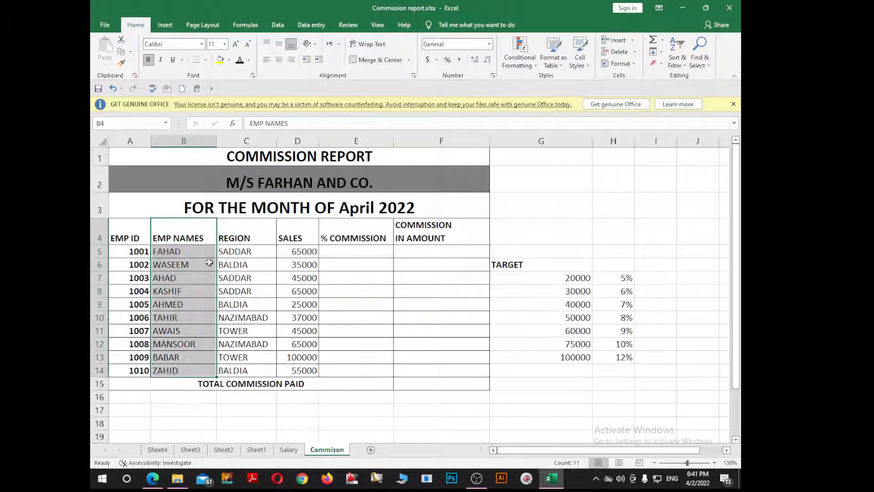
left_click_drag(236, 239, 225, 369)
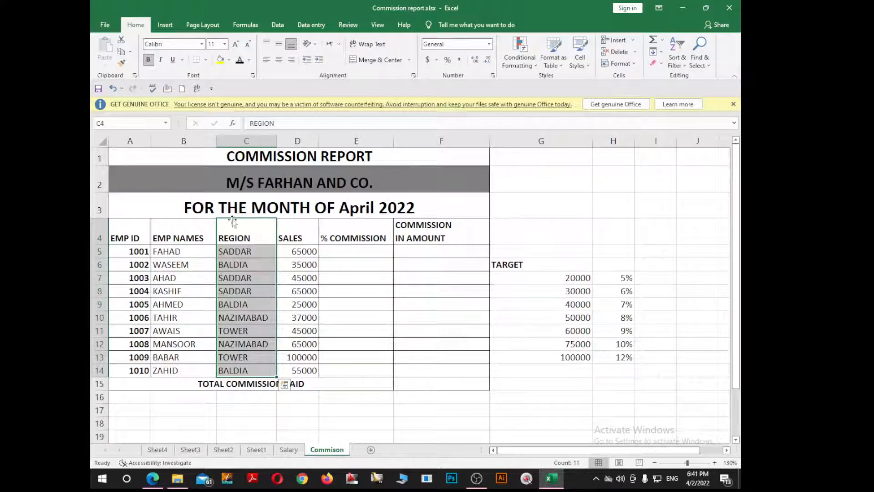
Examine the sales figures in column D, the empty % COMMISSION cell E5 and the target rate table in G6:H13.
left_click(306, 232)
left_click_drag(309, 262, 294, 369)
left_click(302, 328)
left_click(309, 252)
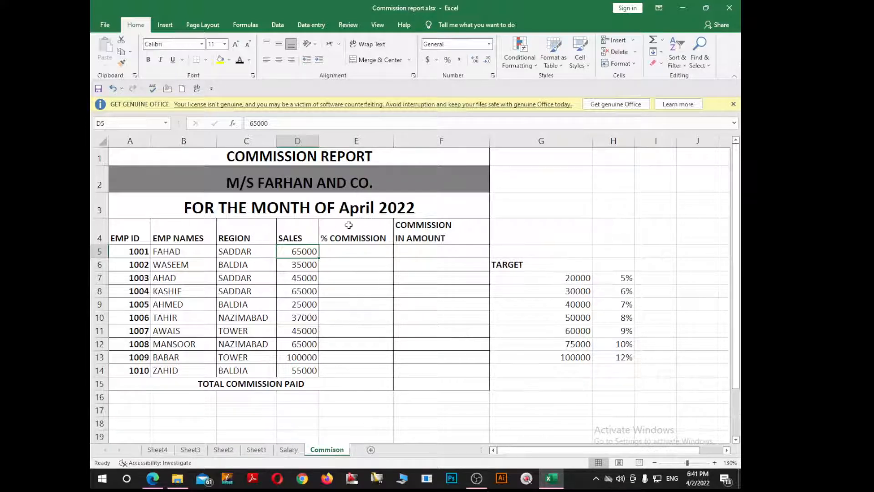
left_click(351, 251)
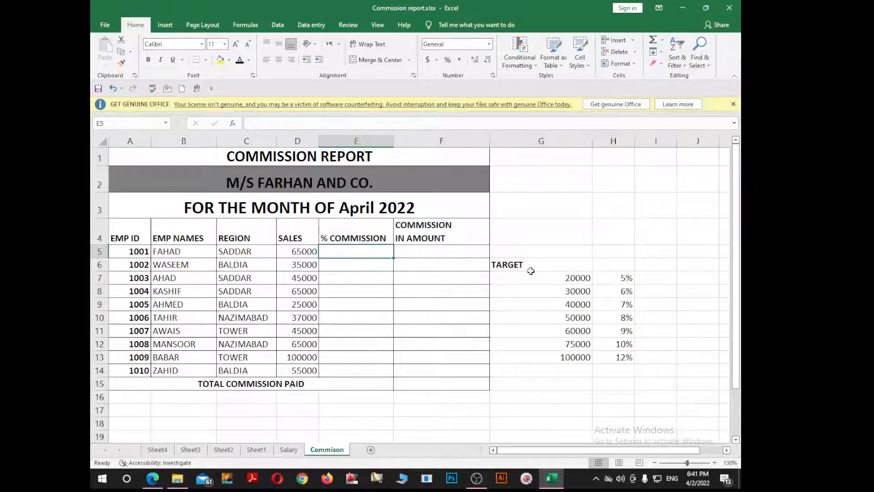
left_click_drag(529, 270, 612, 364)
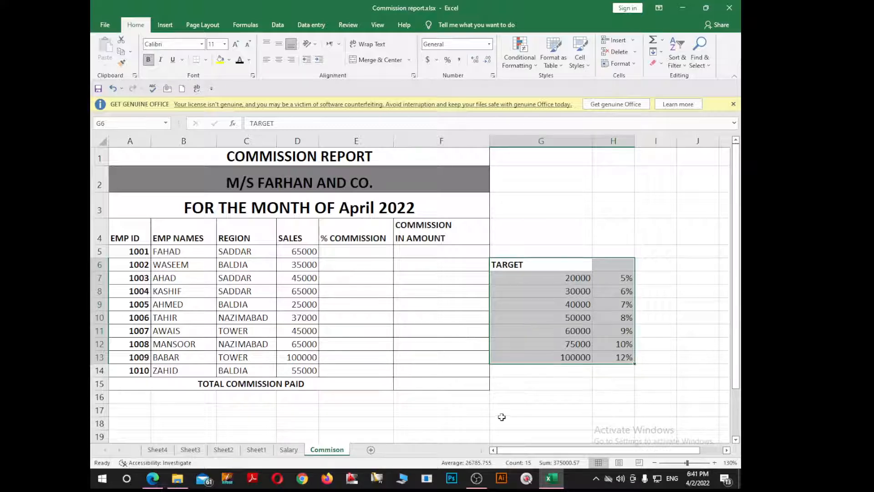
left_click(363, 251)
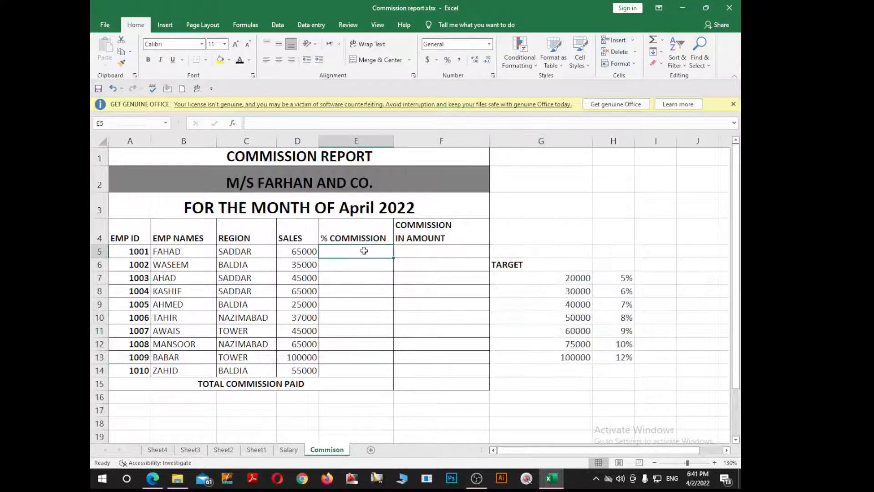
Start an IF formula in E5 that returns "5%" when the sales in D5 are <=20000.
type("=if(")
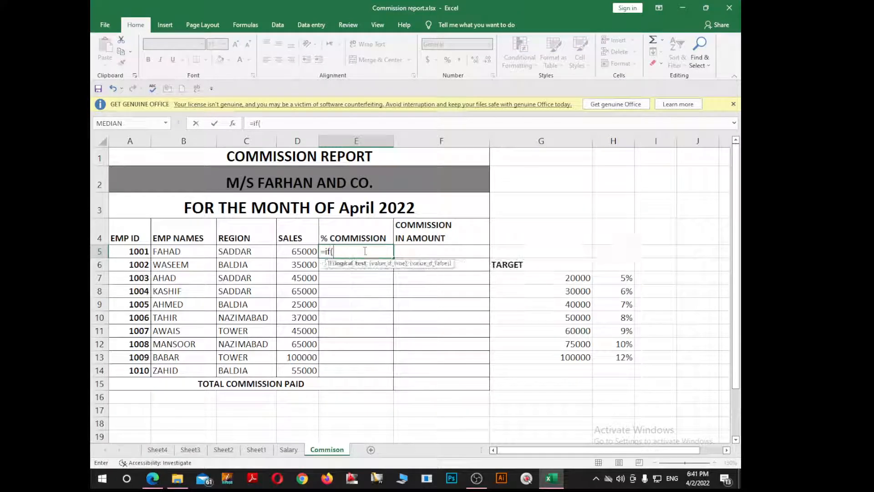
left_click(285, 250)
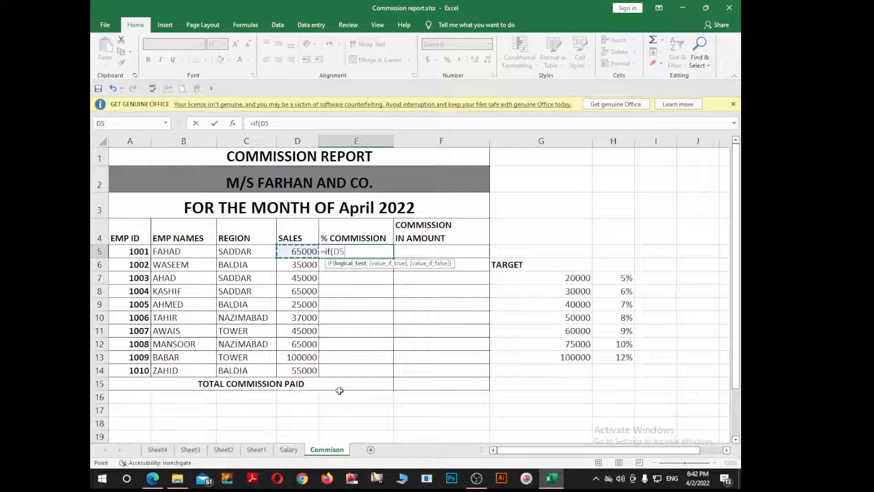
type("<=")
type("2000")
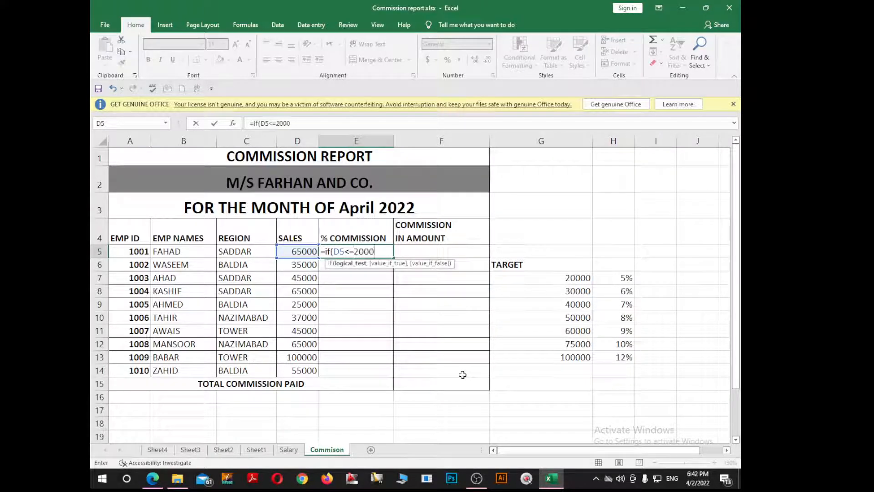
type("0,")
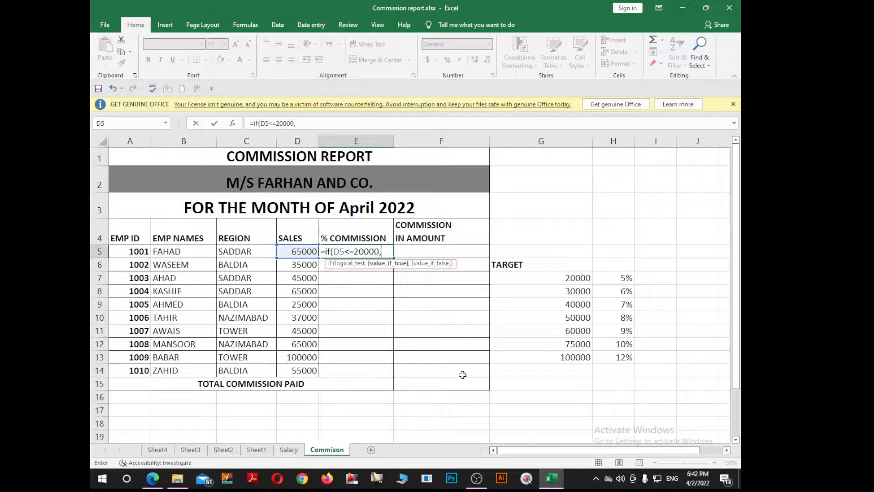
type("\"\"")
left_click(388, 252)
type("5%\",if")
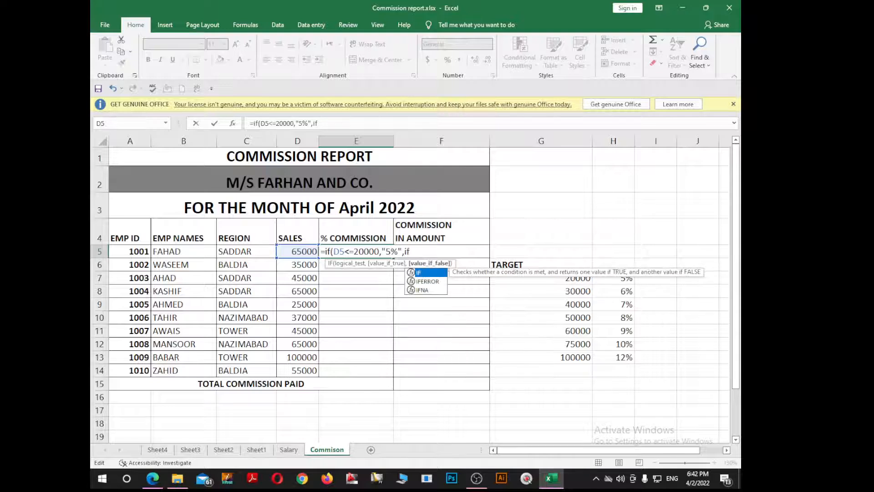
type("(")
Nest a second IF in the E5 formula that returns "6%" when D5<=30000.
left_click(313, 258)
type("<")
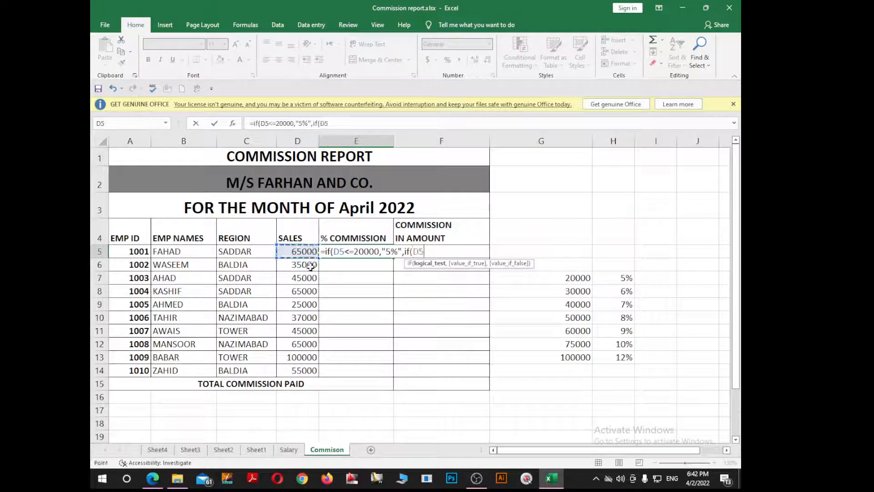
type("=")
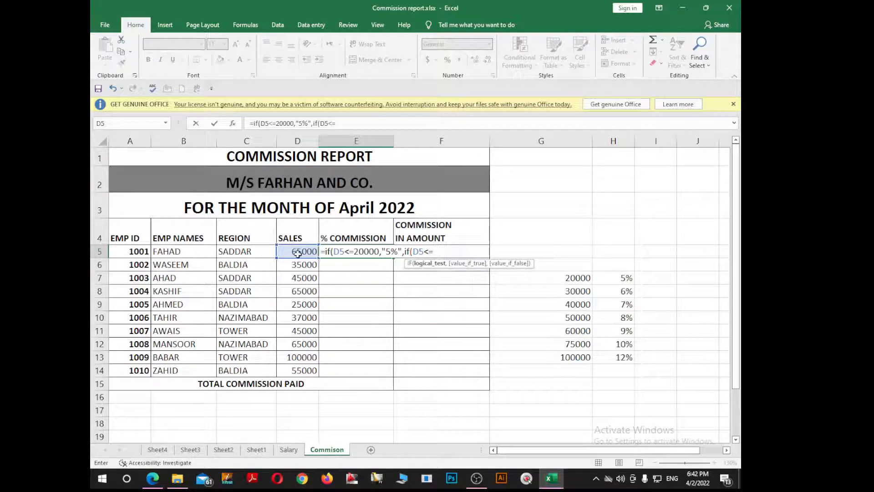
left_click(297, 254)
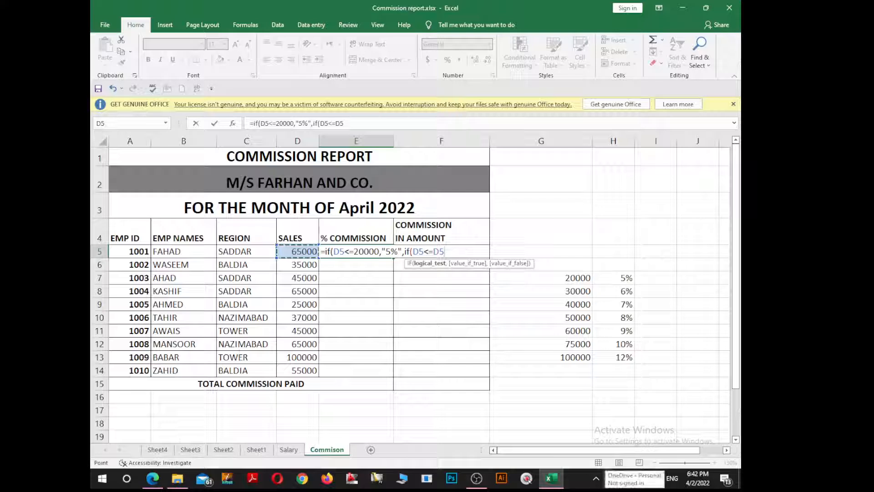
key("BackSpace")
key("BackSpace")
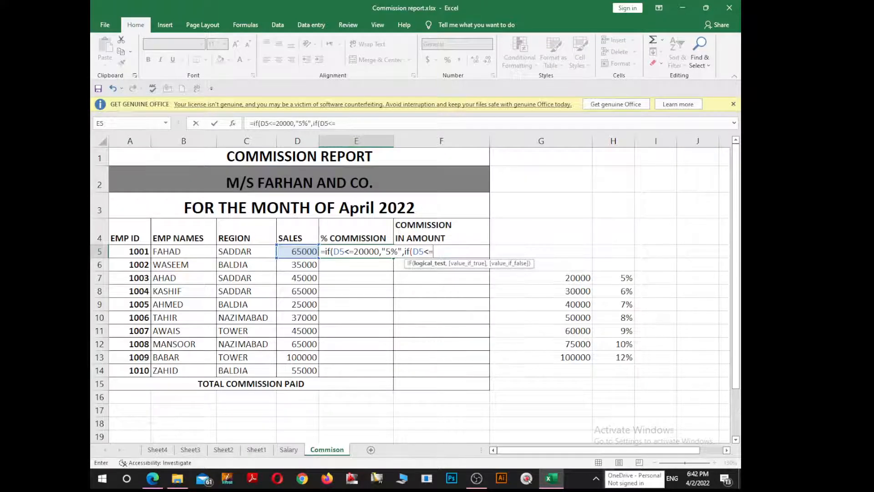
type("30000,\"\"")
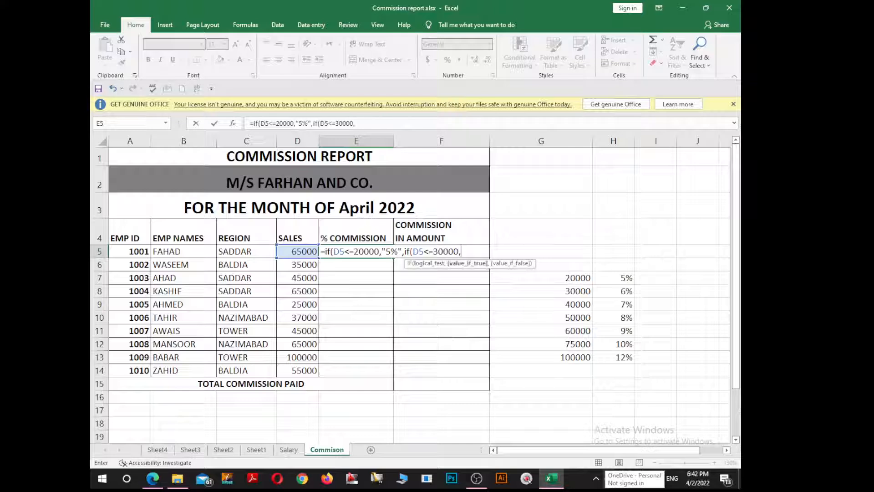
left_click(467, 251)
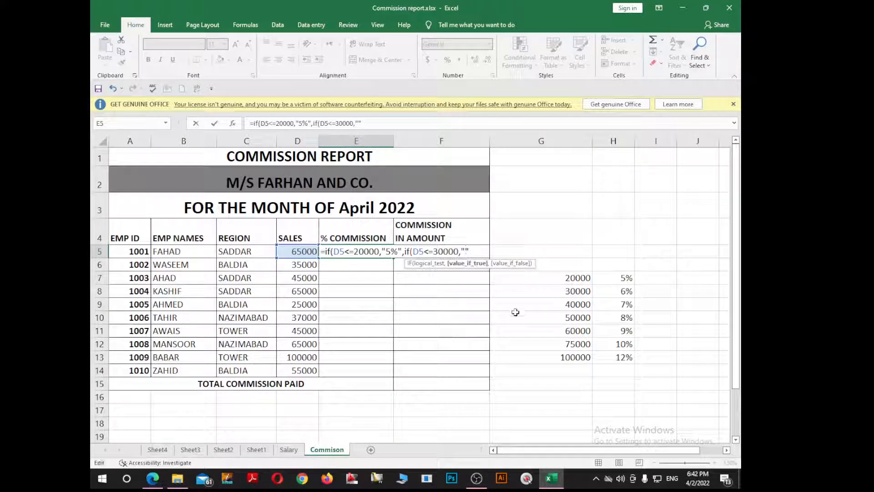
type("6%")
key("Right")
Nest a third IF in the E5 formula that returns "7%" when D5<=40000.
type(",if(")
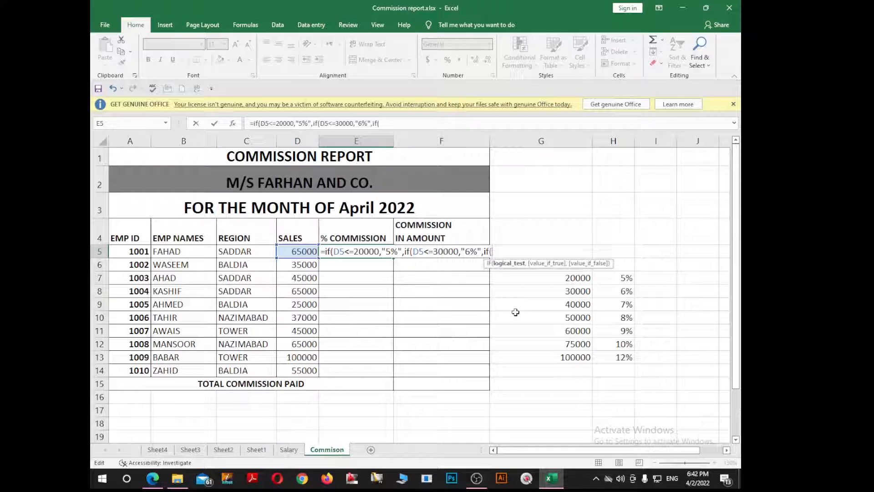
left_click(287, 253)
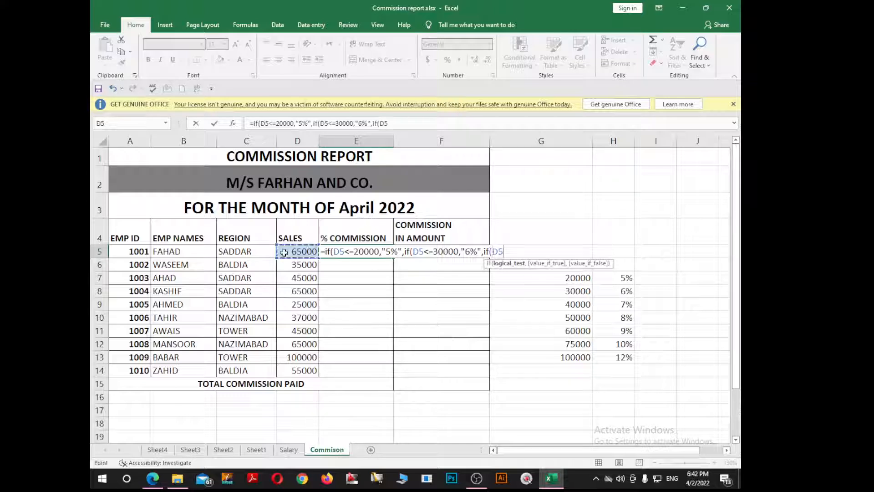
type("<=")
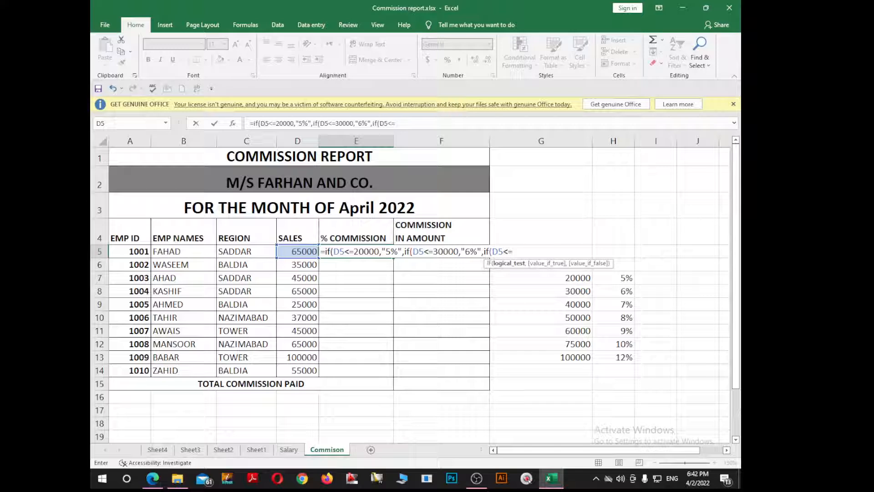
type("40000,\"\"")
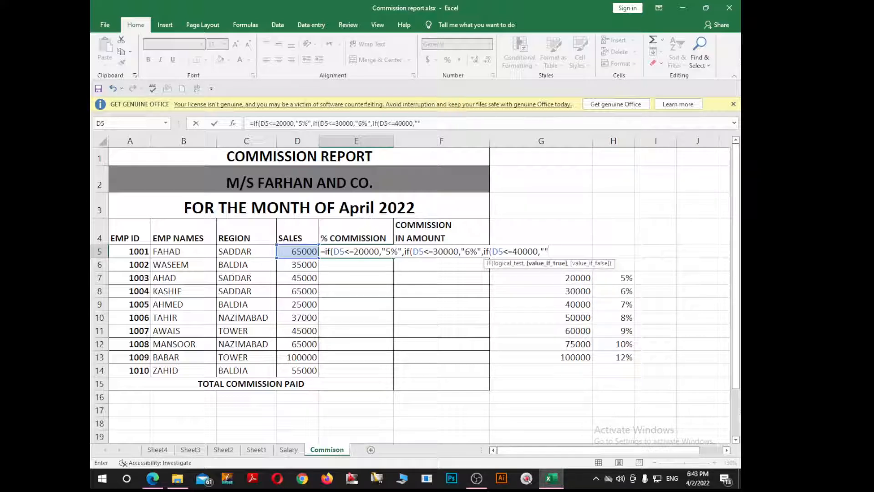
left_click(546, 251)
type("7%\"")
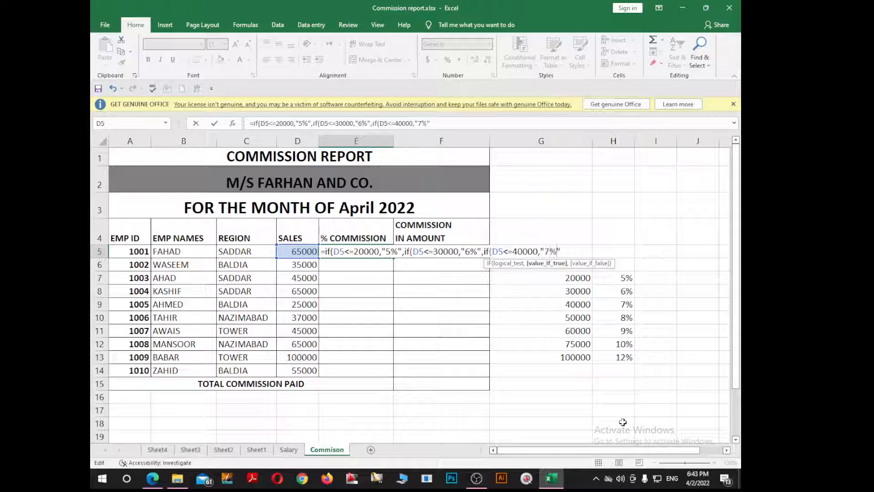
type(",if(")
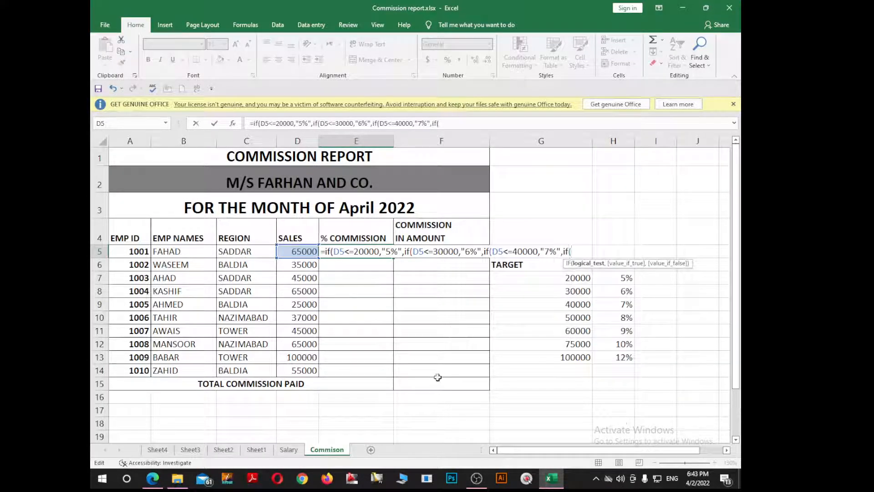
Nest a fourth IF in the E5 formula that returns "8%" when D5<=50000.
left_click(306, 251)
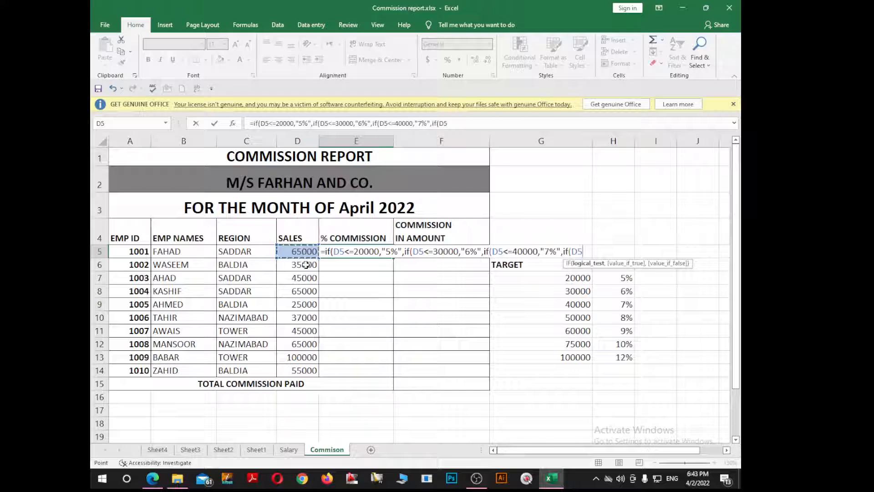
type("<=")
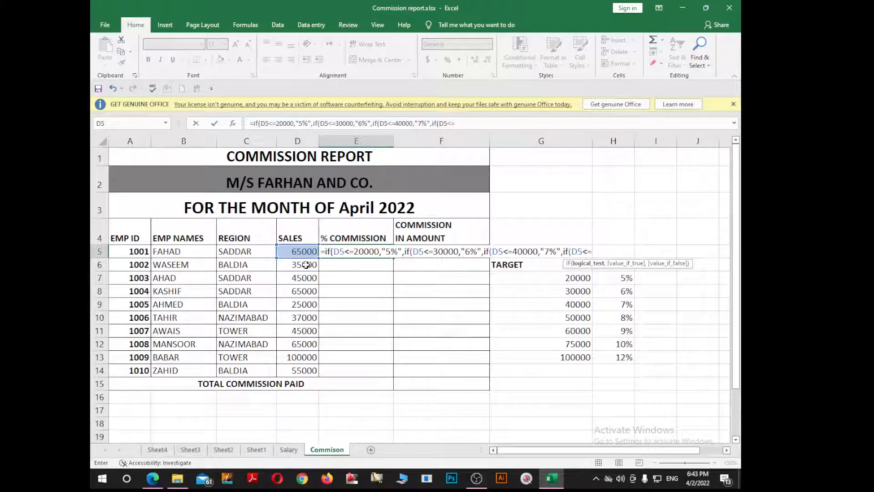
type("50000,")
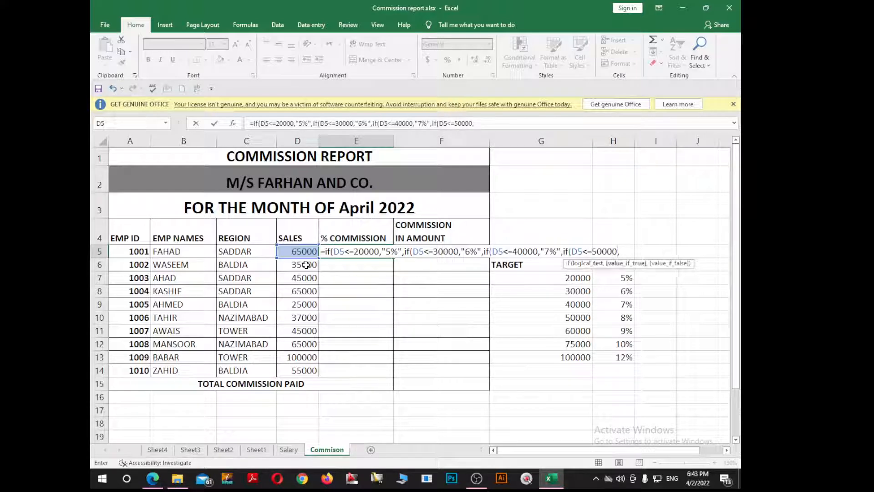
type("\"\"")
left_click(625, 250)
type("8%")
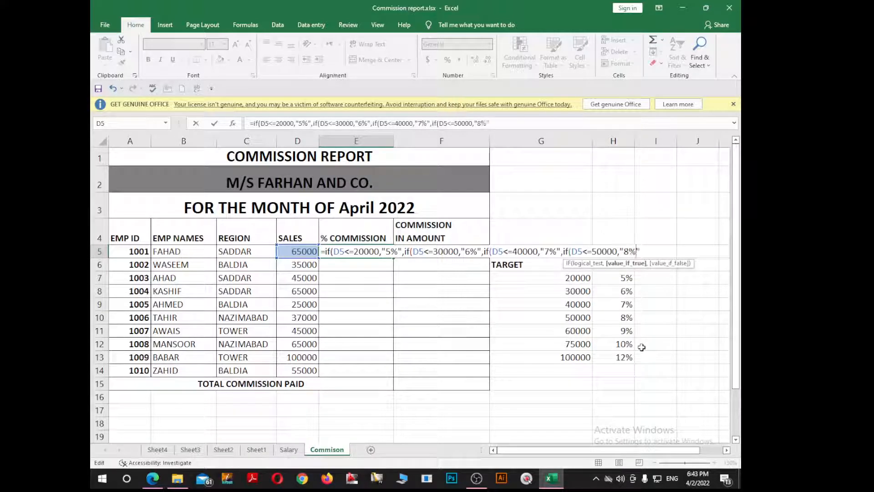
key("Right")
Nest a fifth IF in the E5 formula that returns "9%" when D5<=60000.
type(",if(")
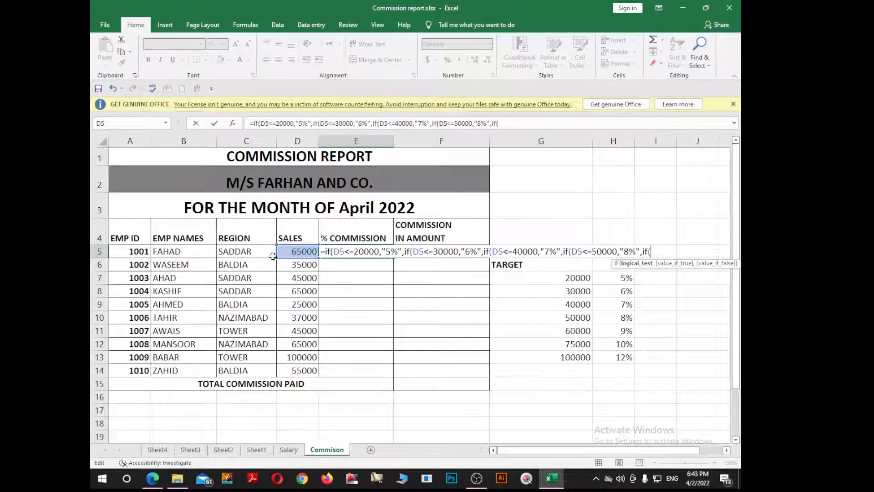
left_click(291, 250)
type("<=")
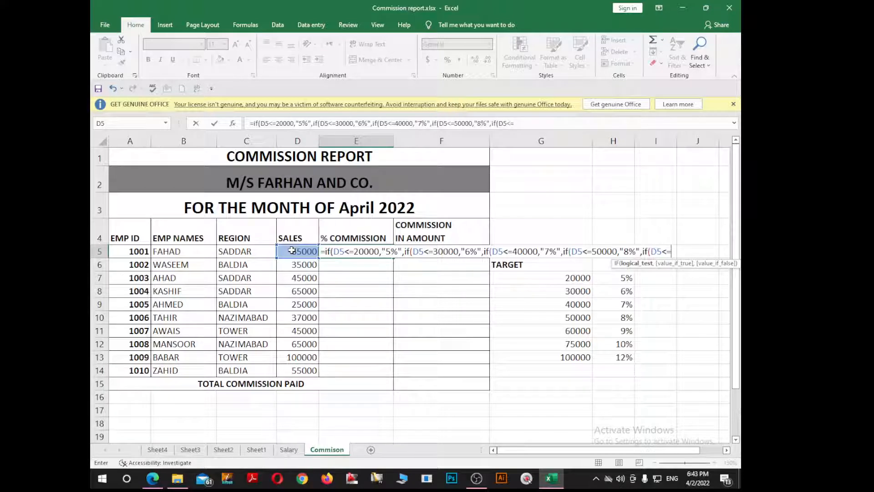
type("60000,")
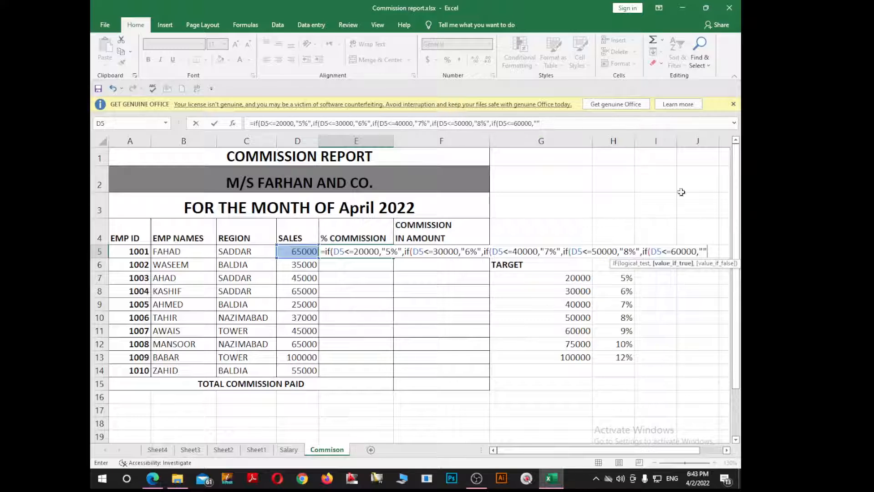
type("\"\"")
left_click(703, 252)
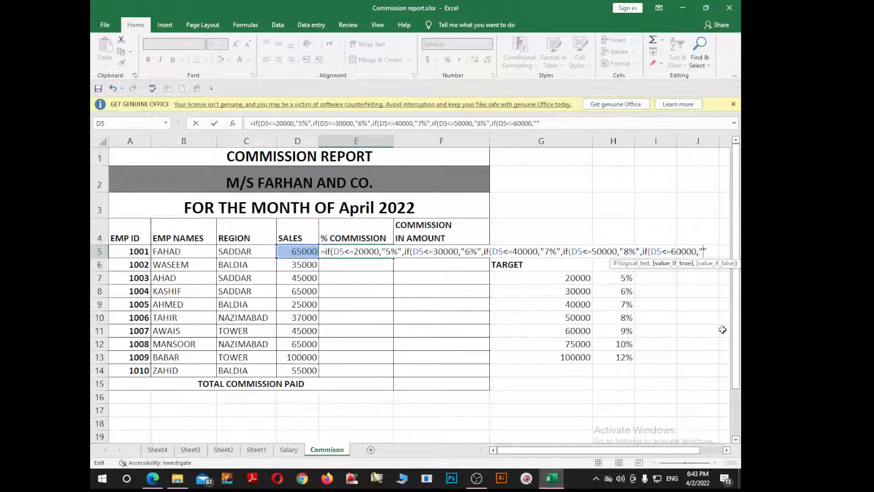
type("9%")
key("Right")
Nest a sixth IF in the E5 formula that returns "10%" when D5<=75000.
type(",if")
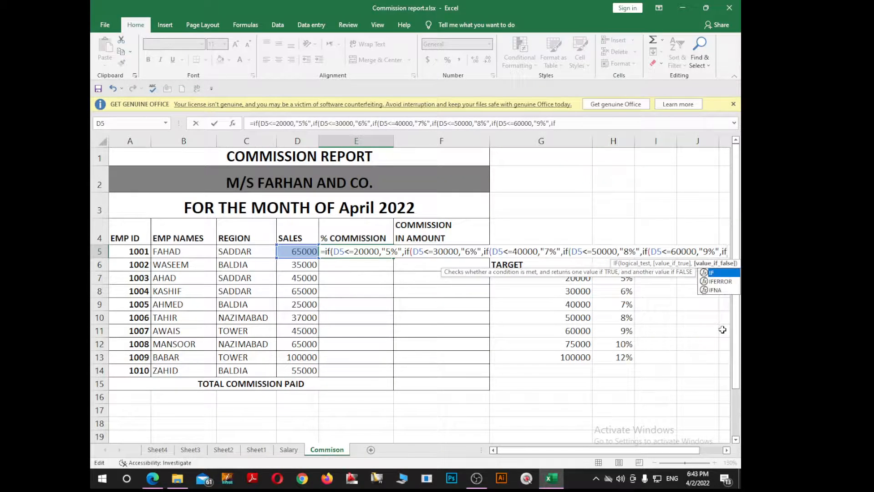
type("(")
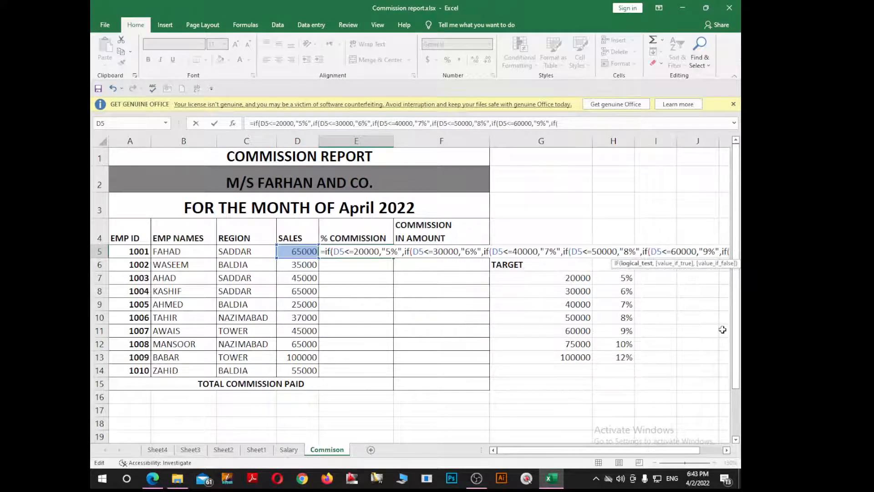
left_click(308, 252)
type("<=")
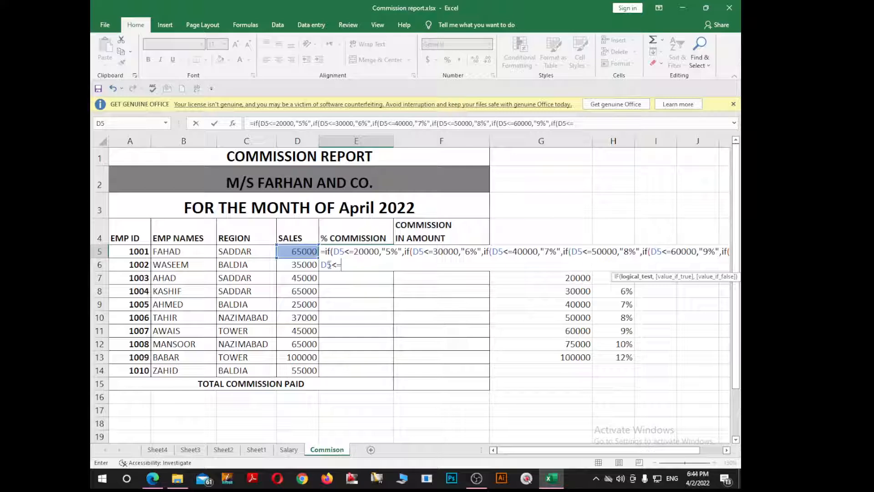
type("75000,")
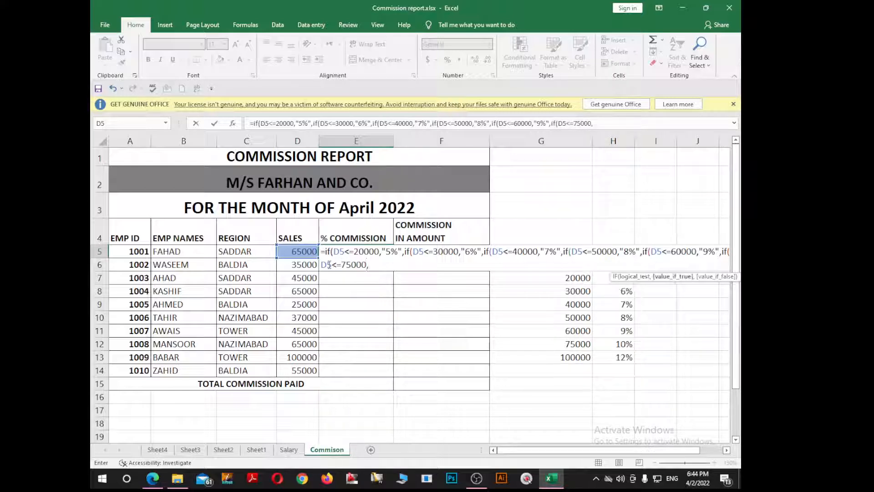
type("\"\"")
left_click(373, 265)
type("10")
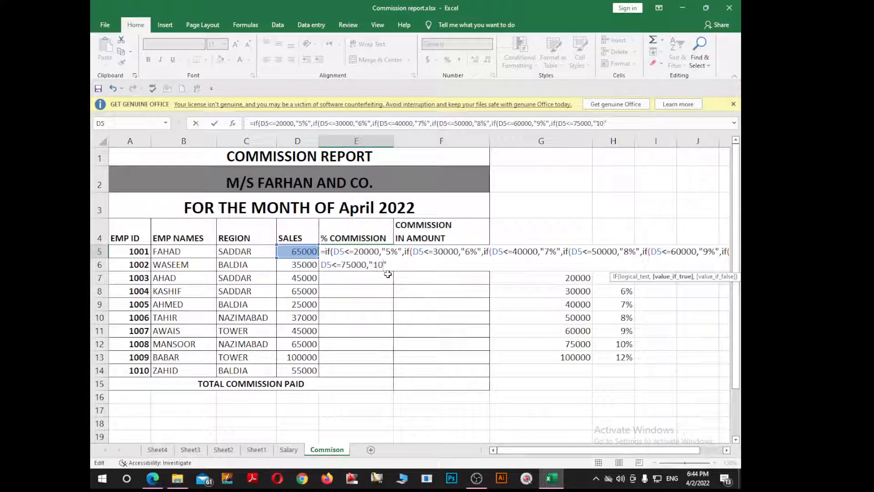
type("%\",if(")
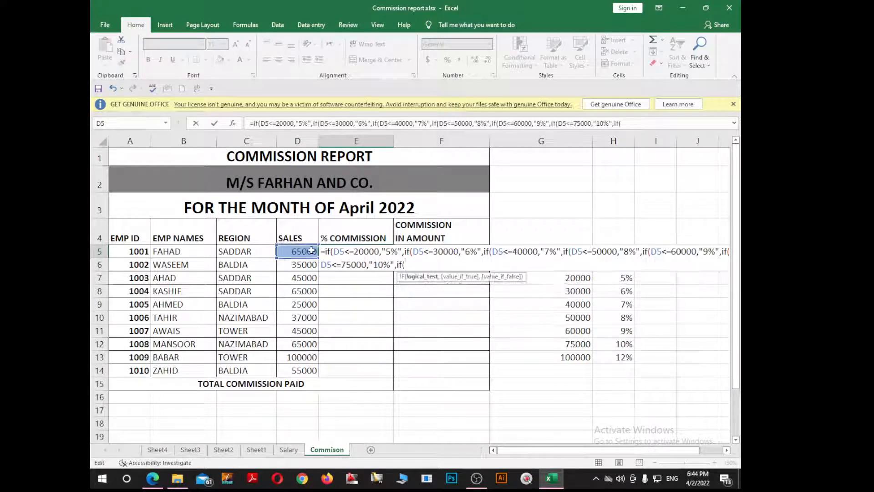
Nest a seventh IF in the E5 formula that returns "12%" when D5<=100000.
left_click(311, 250)
type("<")
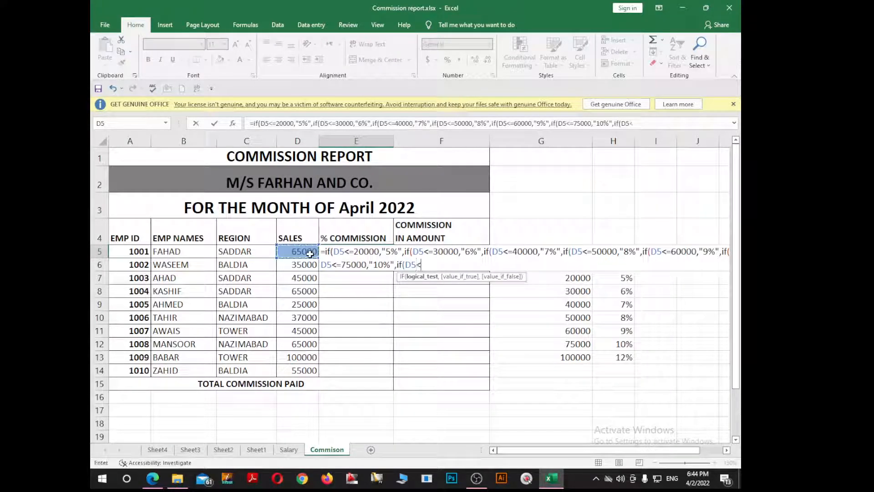
type("=1000")
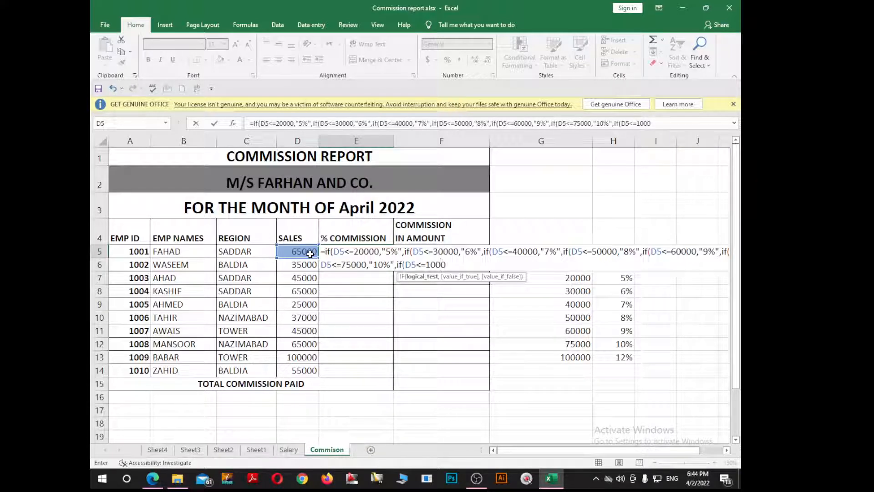
type("00,\"\"")
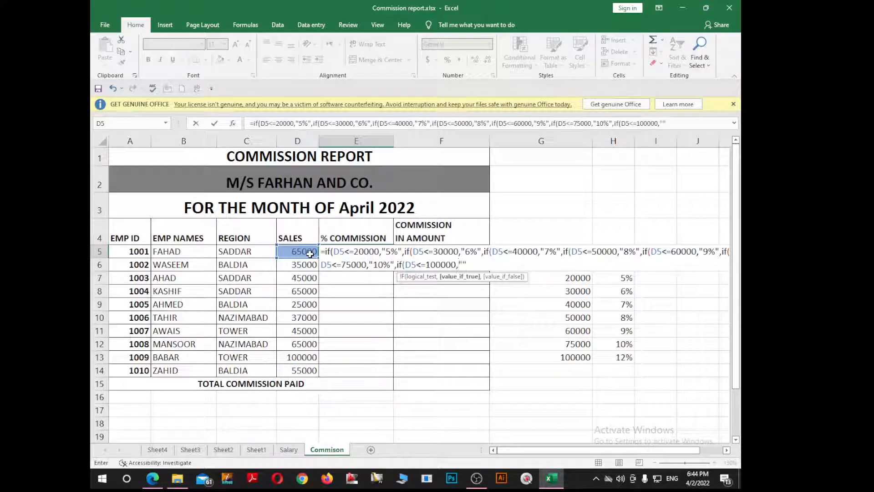
left_click(465, 265)
type("12")
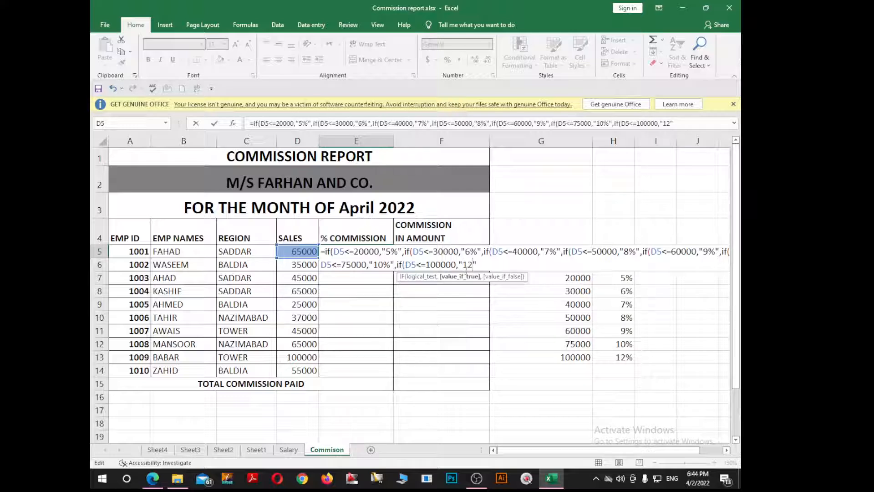
type("%\",")
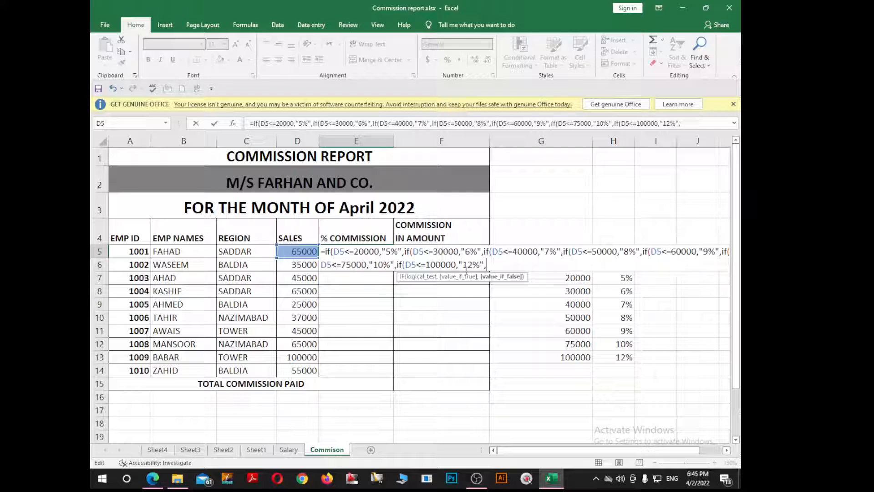
Set the final value-if-false of the nested E5 formula to "Contact to Manager".
type("\",\"Contact")
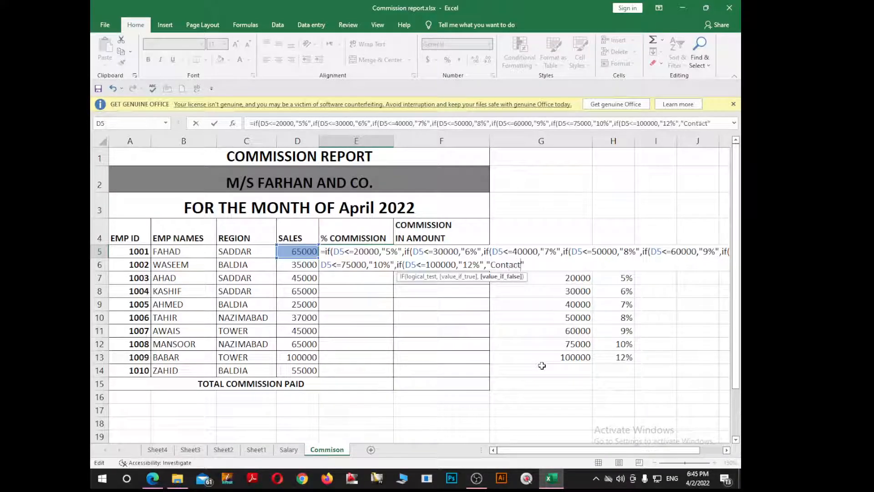
type(" to Mana")
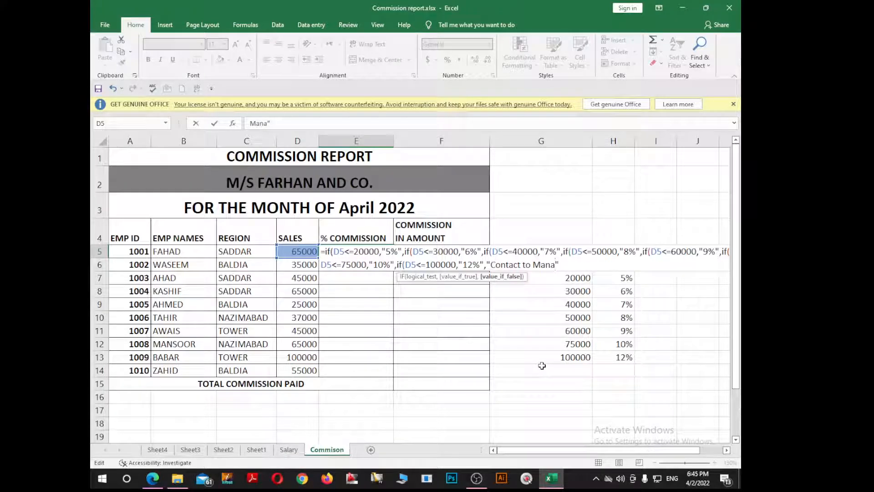
type("ger")
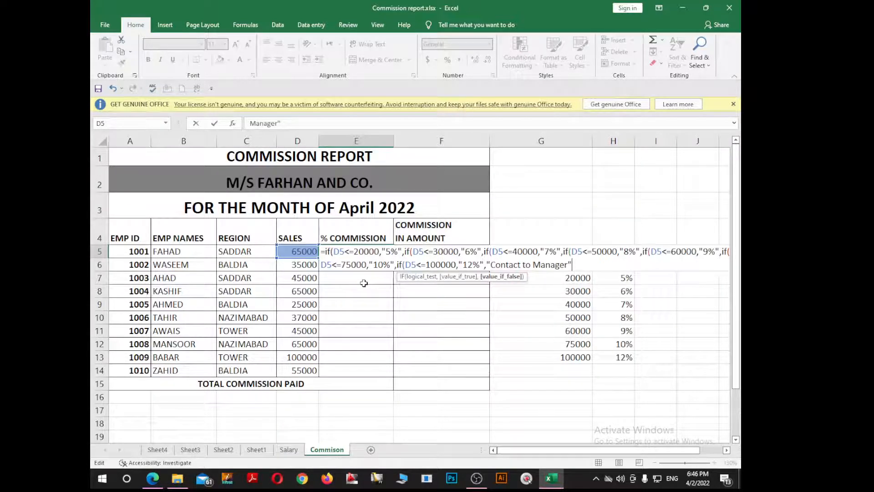
Close all seven nested IFs, enter the E5 formula, and fill it down through E14.
type("))))))")
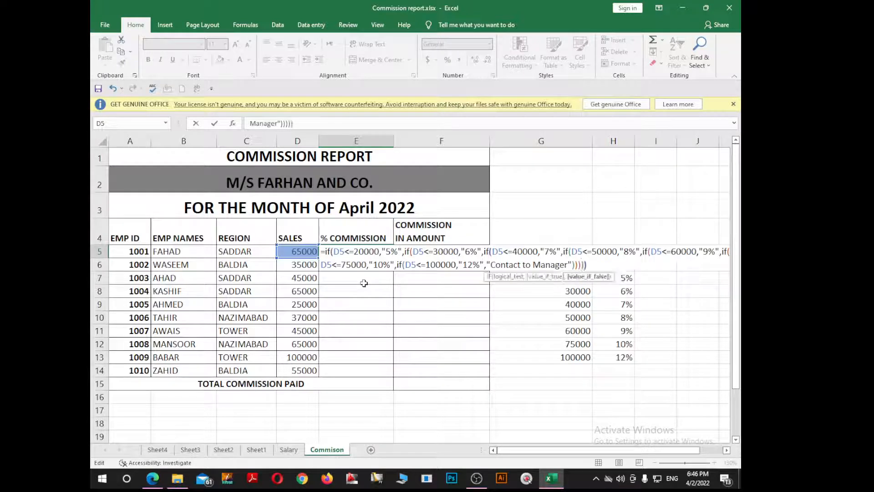
key("Return")
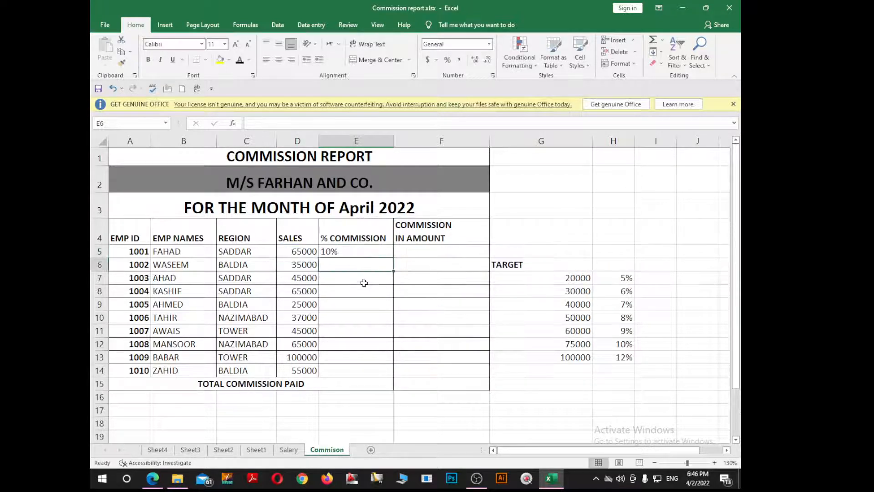
left_click(339, 248)
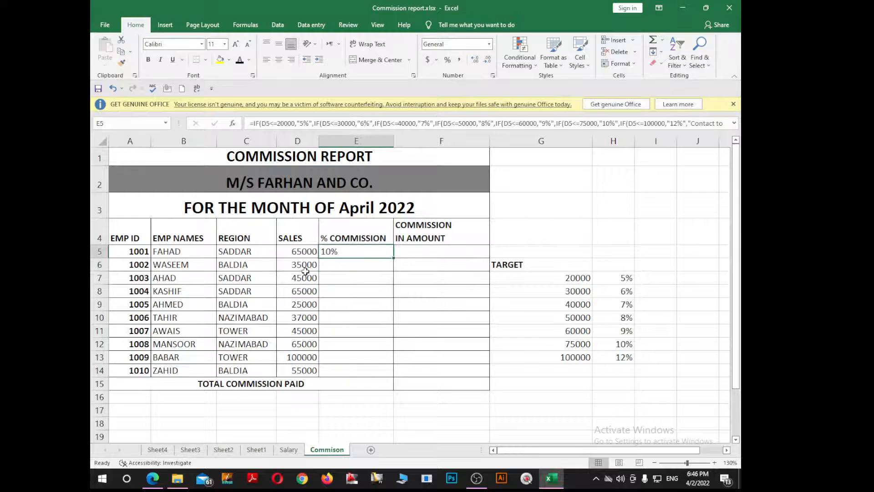
left_click_drag(392, 266, 380, 372)
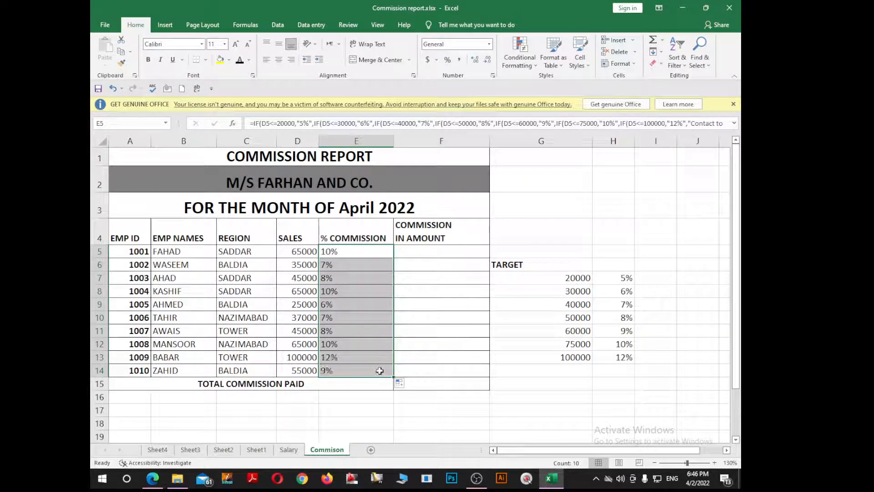
Calculate the first employee's commission amount in F5 with the formula =E5*D5.
left_click(423, 250)
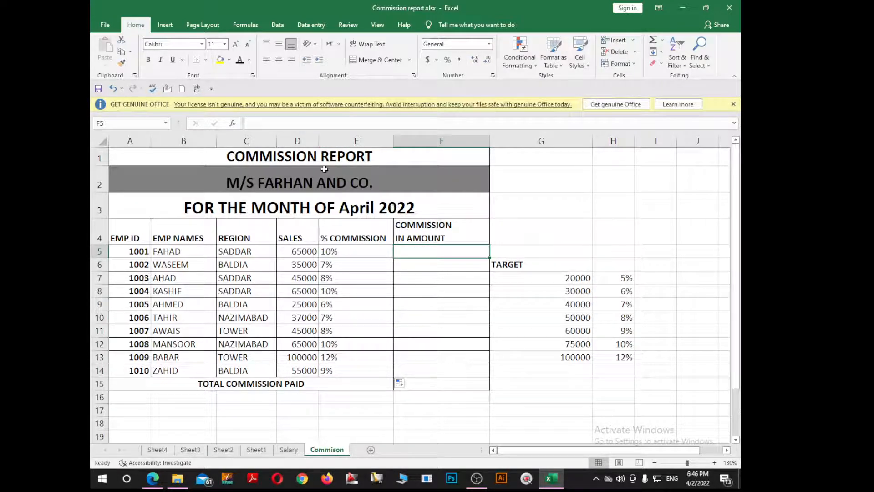
type("=")
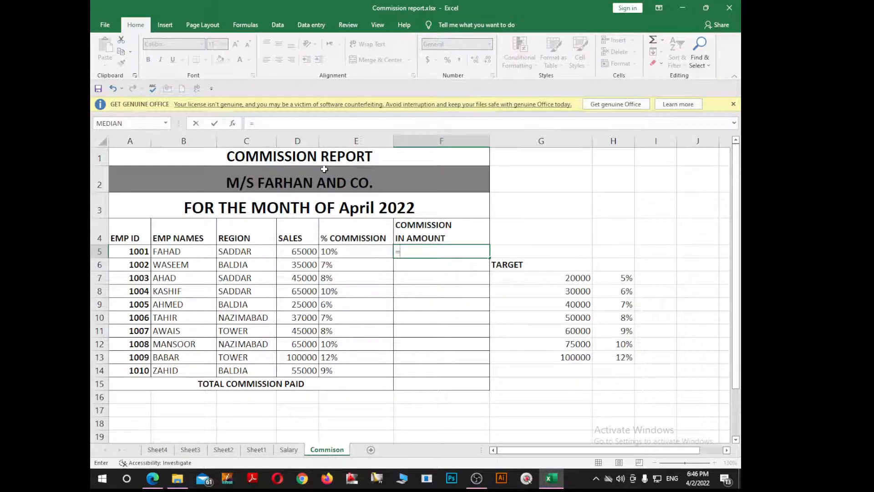
key("Left")
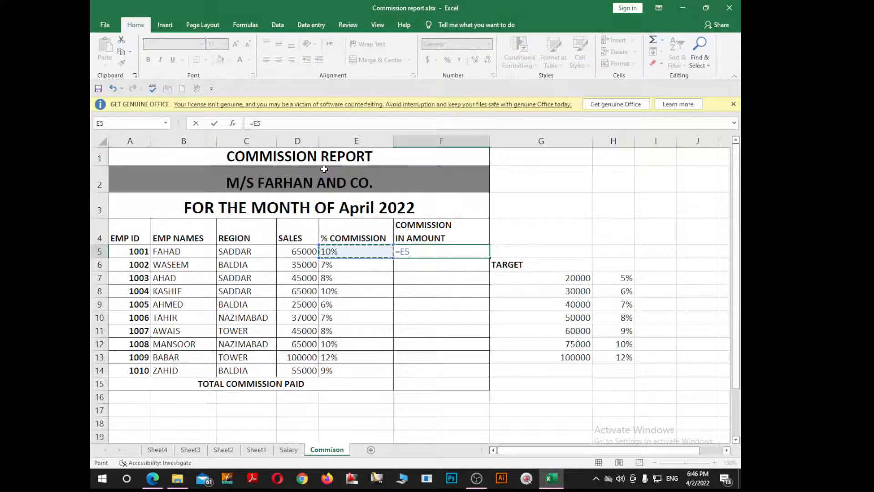
type("*")
key("Left")
key("Left")
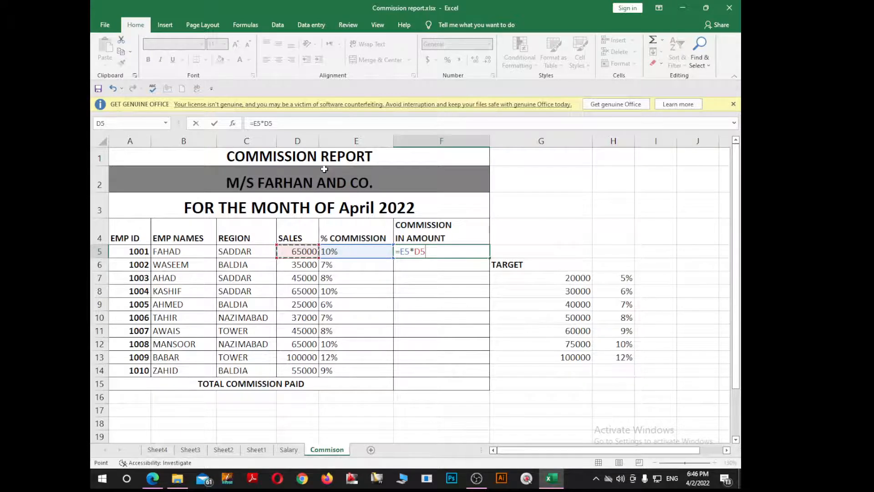
key("Return")
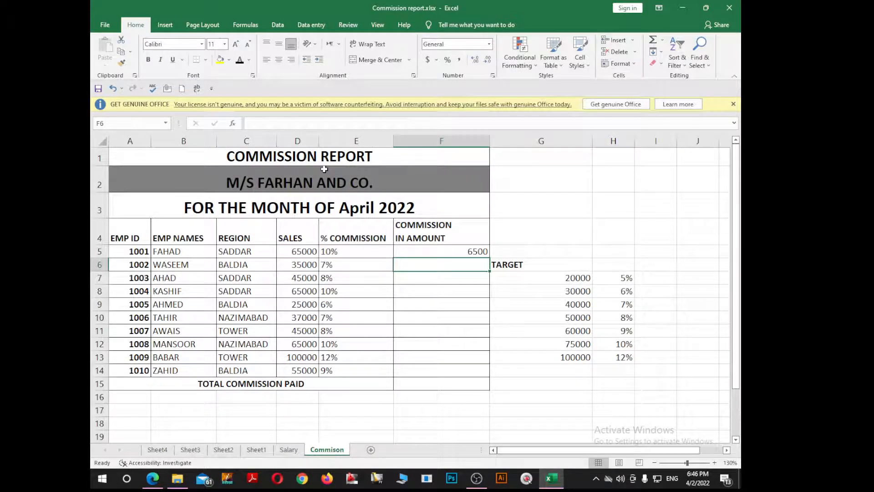
Fill the F5 commission amount formula down the column and clear the extra copy from total cell F15.
key("Up")
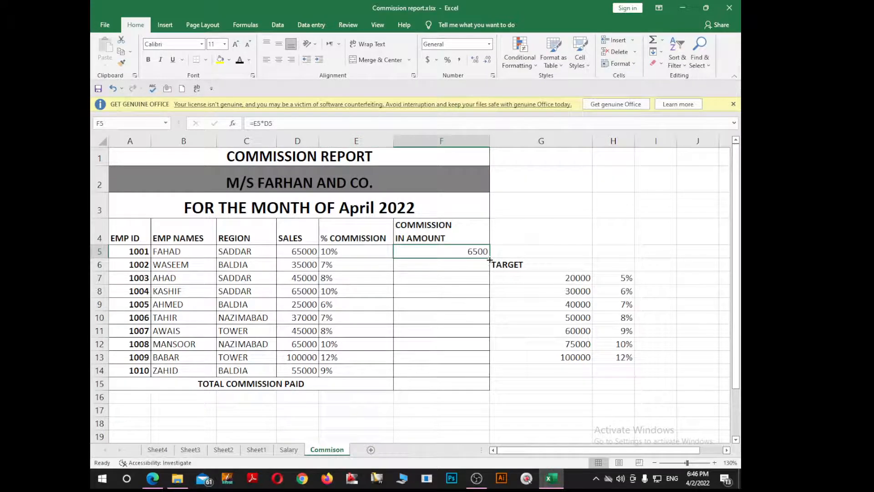
left_click_drag(489, 258, 461, 388)
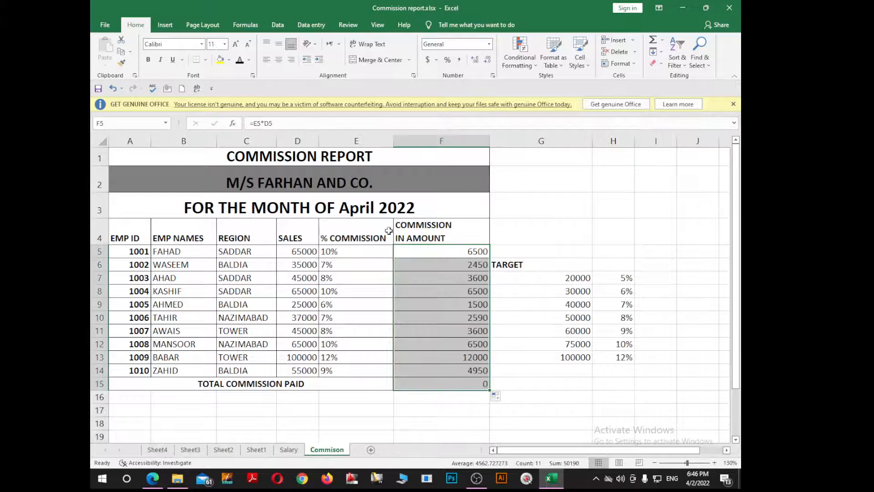
left_click(457, 382)
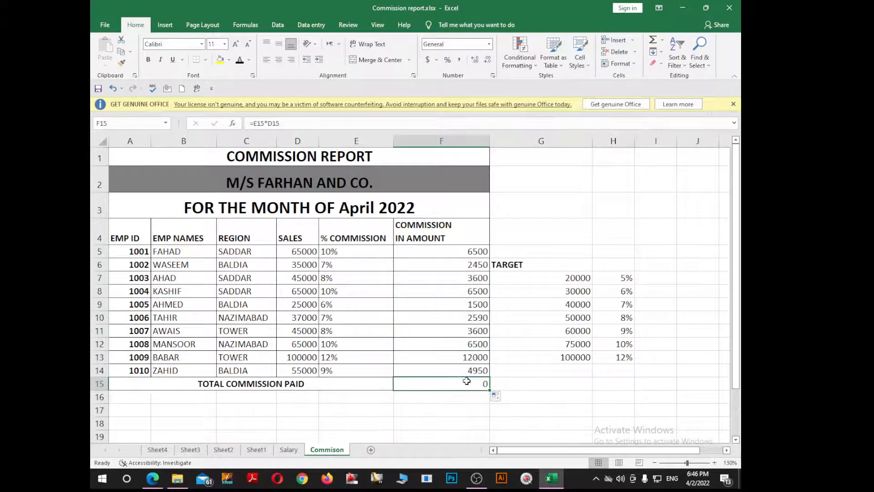
key("Delete")
Sum the commission amounts in the TOTAL COMMISSION PAID cell F15 with AutoSum.
key("alt")
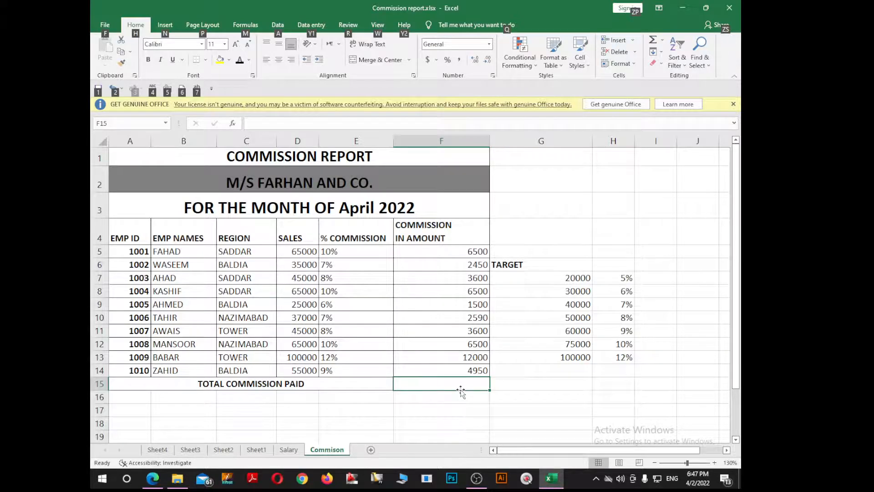
key("alt+=")
key("Return")
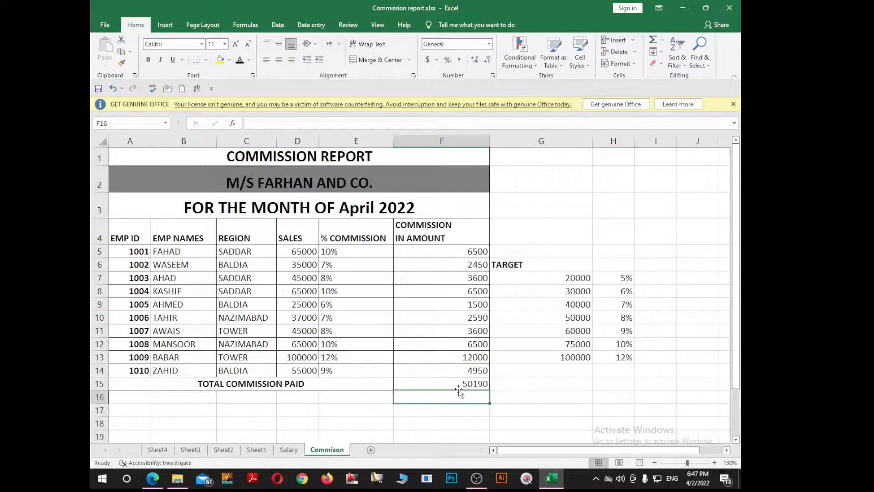
Try a sales value of 200000 in D13, and undo both that change and the total in F15.
left_click(307, 360)
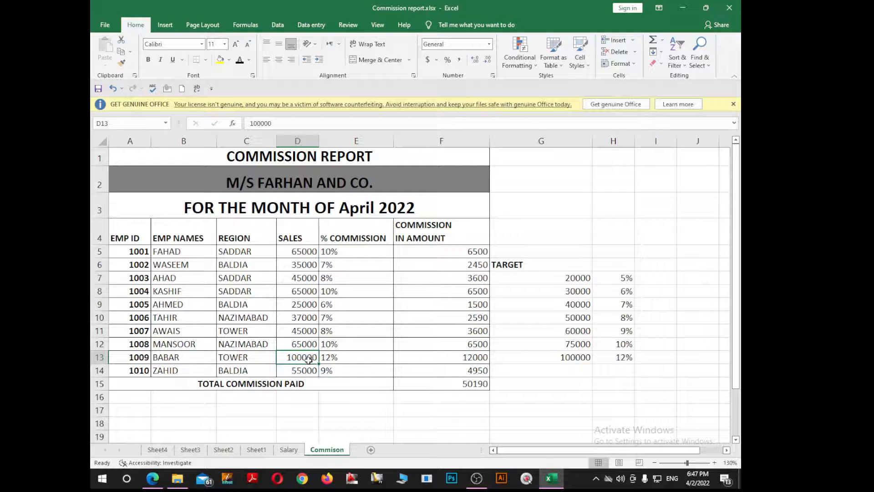
type("20")
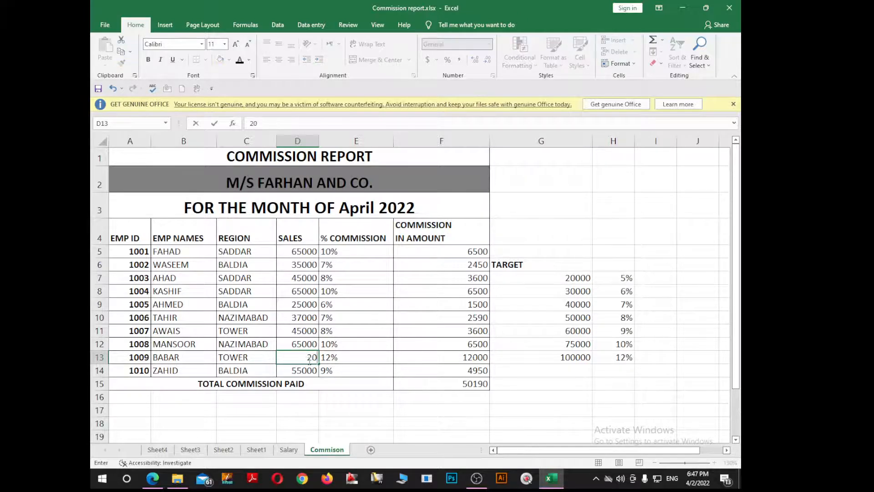
type("0000")
key("Return")
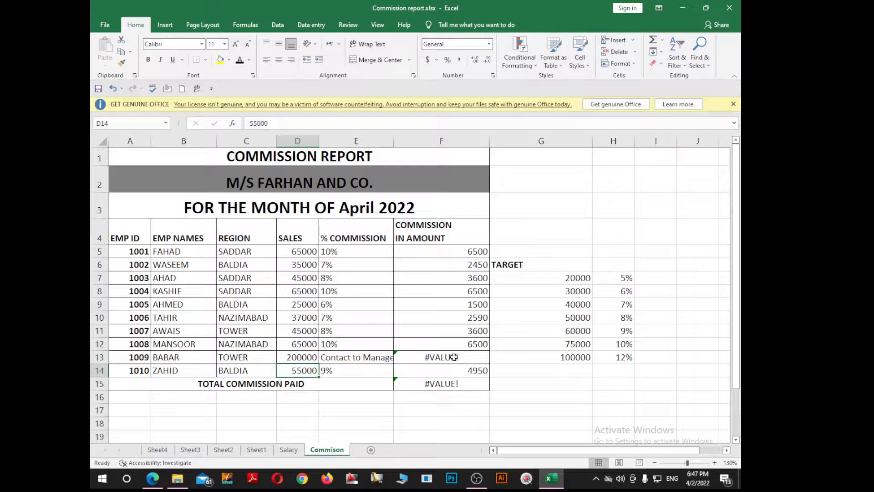
key("ctrl+z")
key("ctrl+z")
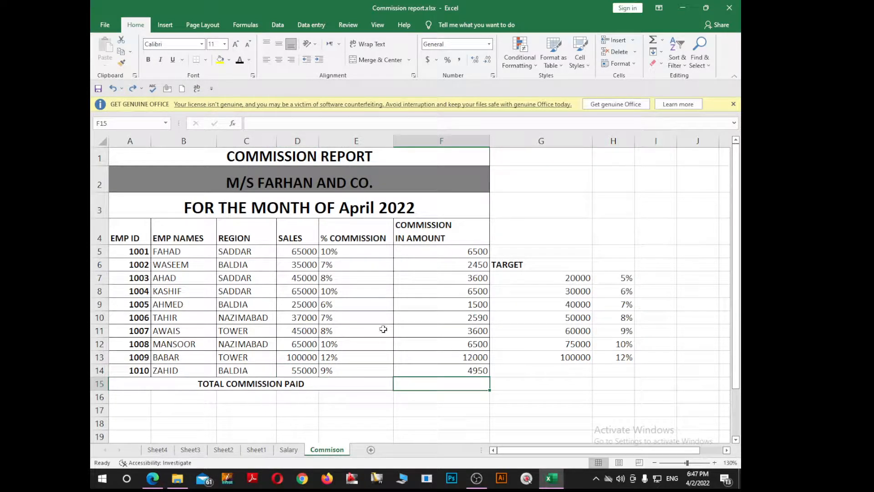
Copy the formula text E5*D5, without its equals sign, from F5 and paste it as text into G5.
double_click(470, 251)
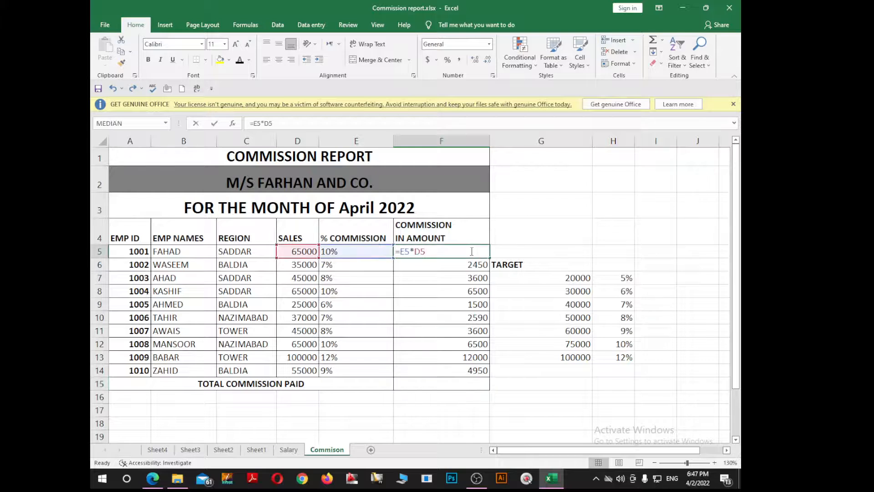
key("Escape")
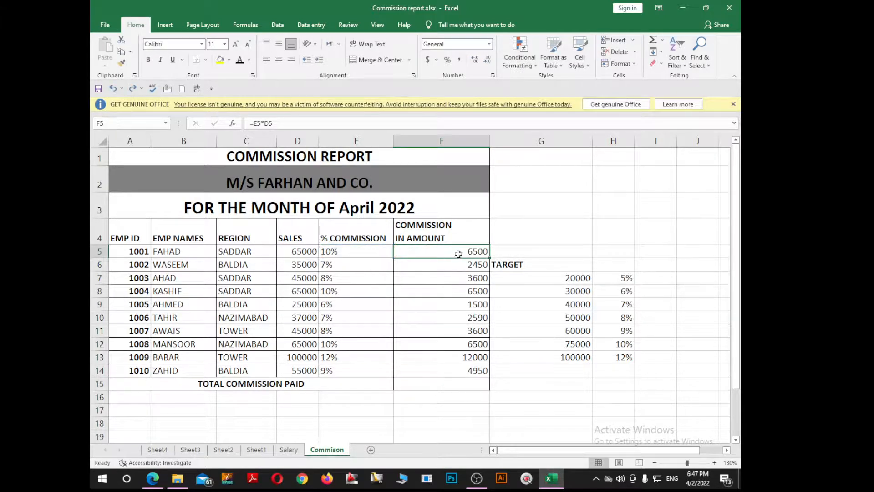
double_click(475, 248)
left_click_drag(426, 252, 401, 253)
key("ctrl+c")
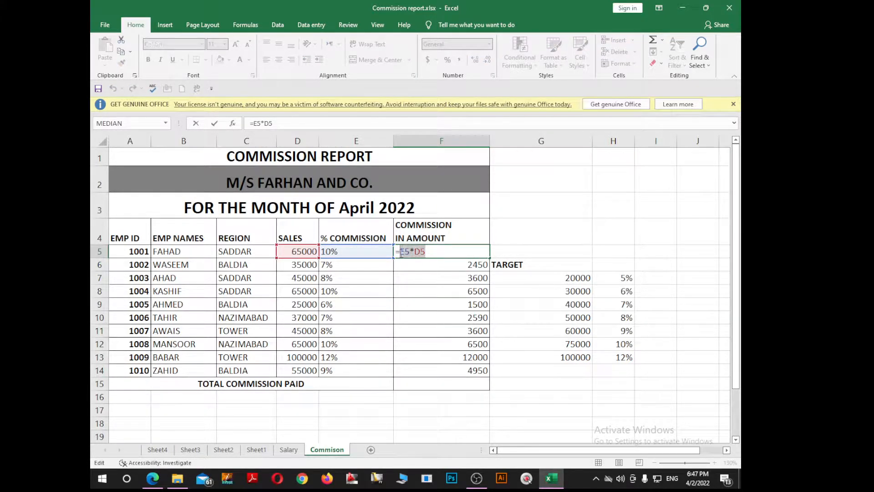
key("Escape")
double_click(507, 250)
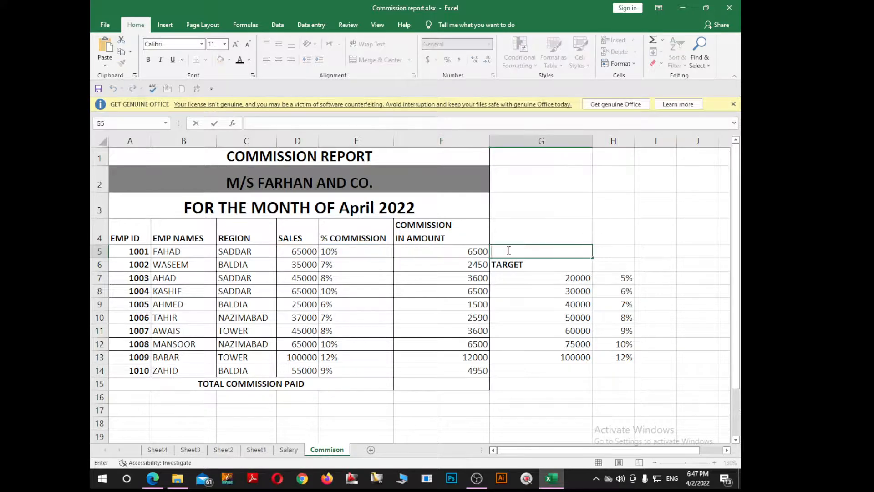
key("ctrl+v")
left_click(529, 327)
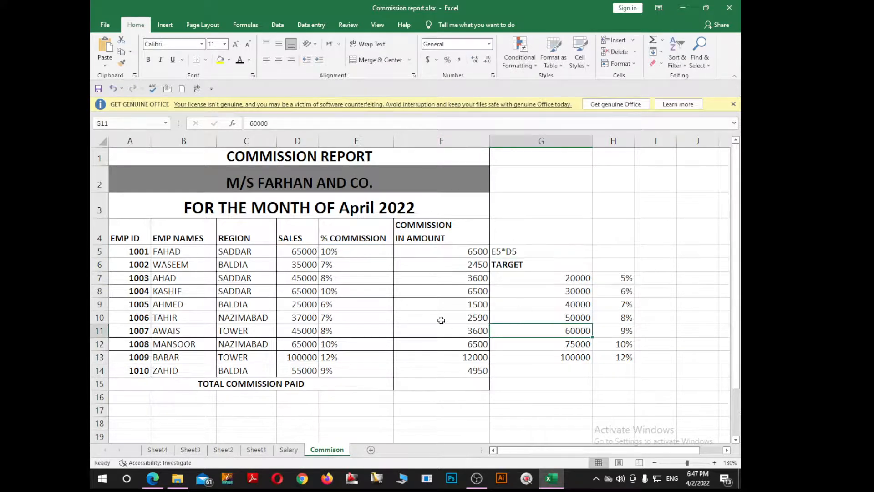
Copy the nested IF formula text from E5, without its equals sign, and paste it as text into A17.
double_click(350, 251)
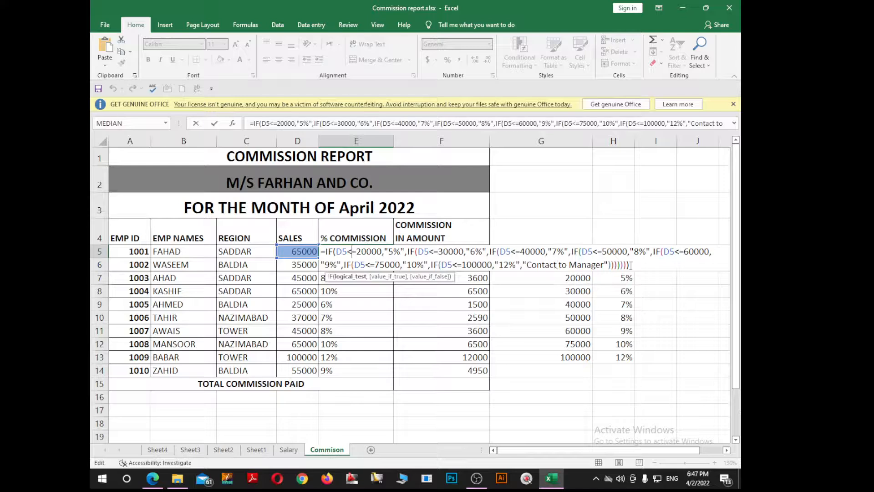
left_click_drag(631, 264, 329, 264)
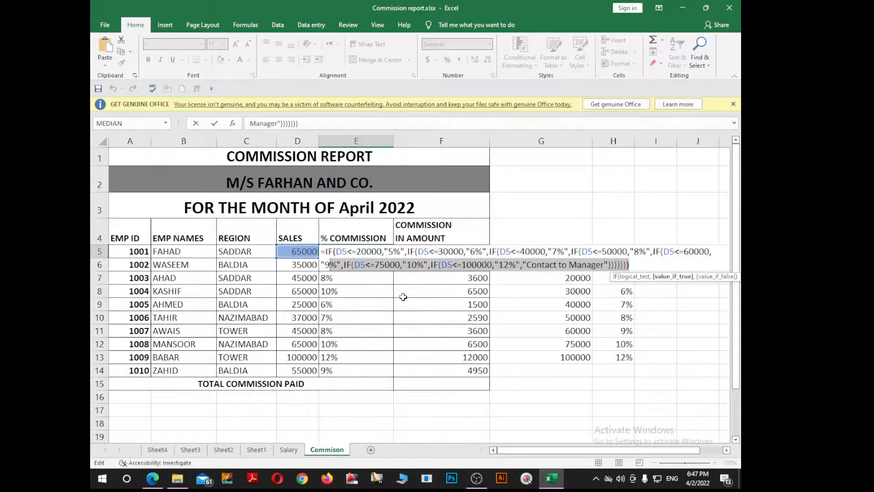
left_click_drag(636, 263, 323, 252)
key("ctrl+c")
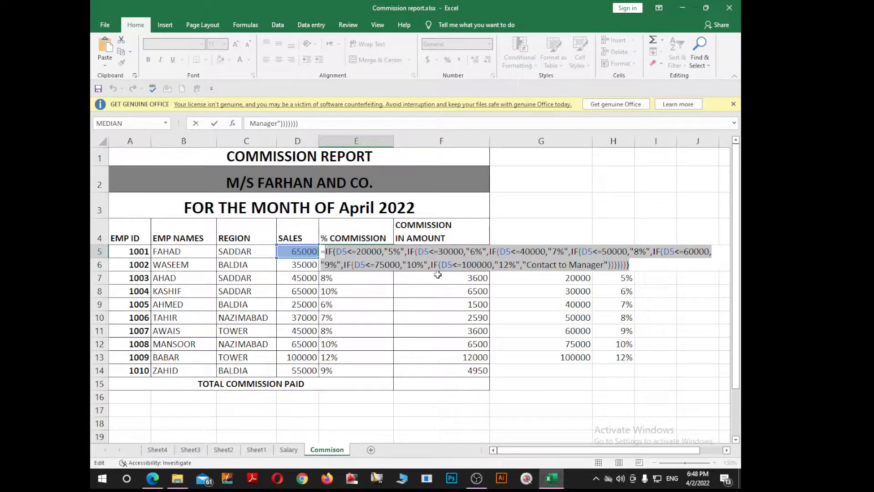
key("Escape")
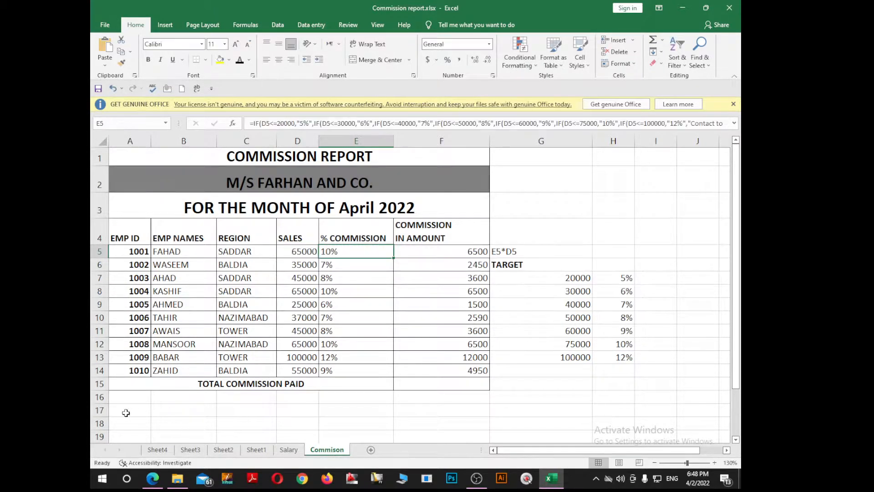
left_click(126, 411)
key("ctrl+v")
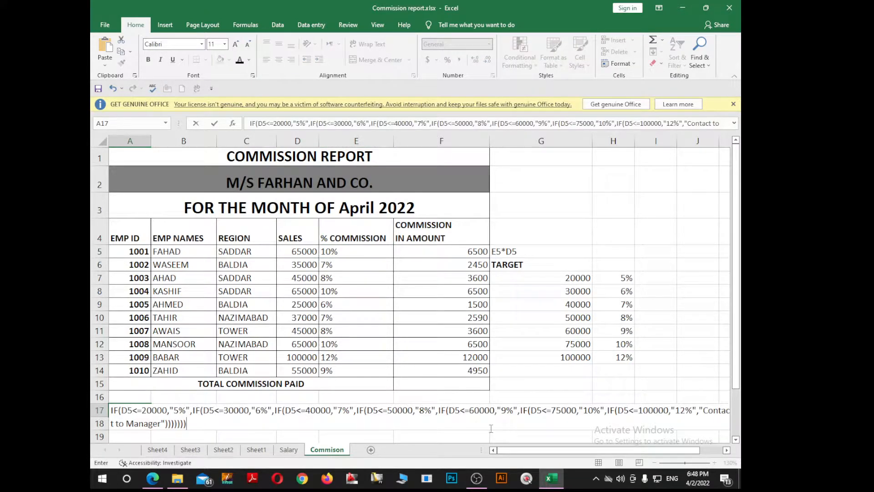
Try a line break before IF(D5<=100000 in the A17 formula text, and undo the entry.
left_click(608, 415)
key("alt+Return")
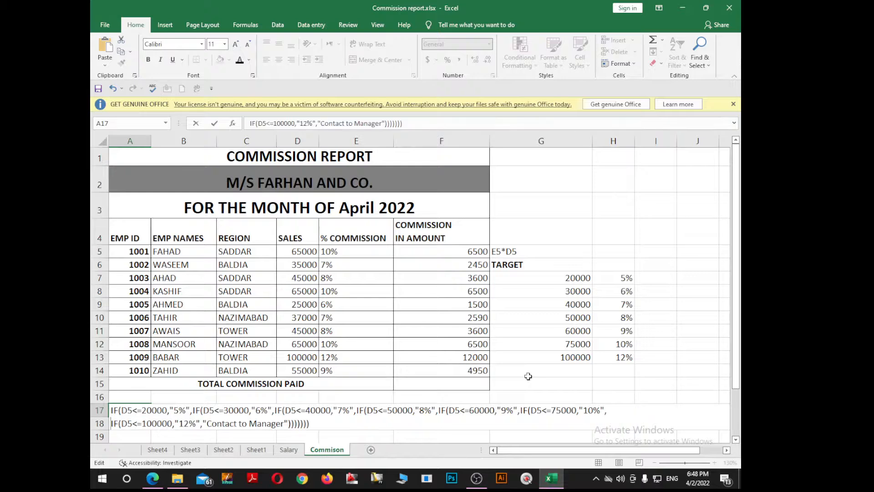
key("Return")
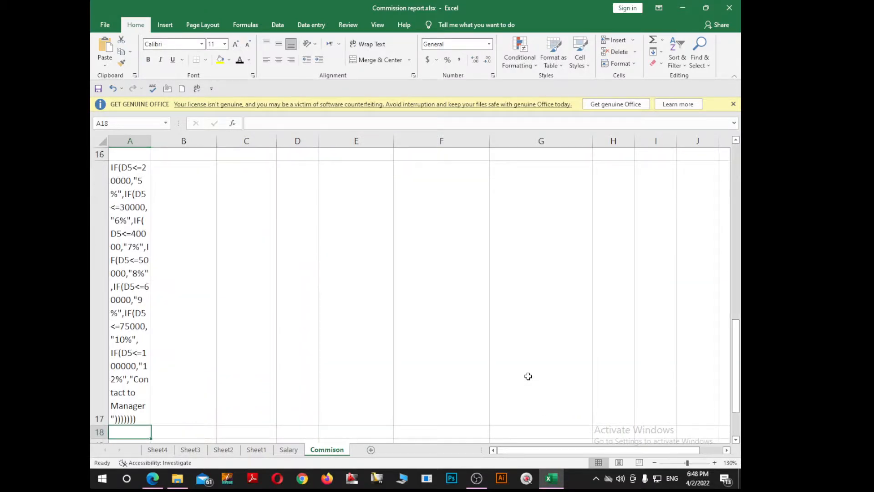
key("ctrl+z")
Paste the copied nested IF formula text into A17 again as a single line below the report.
key("Up")
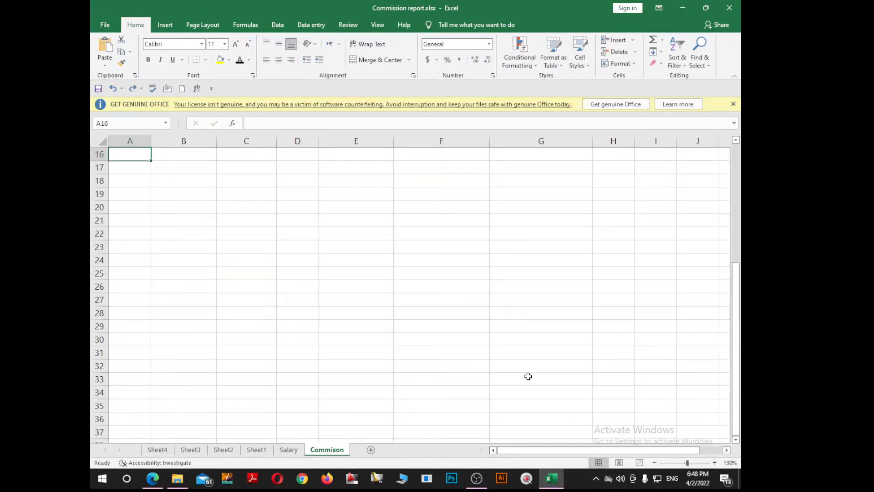
key("Up")
key("Down")
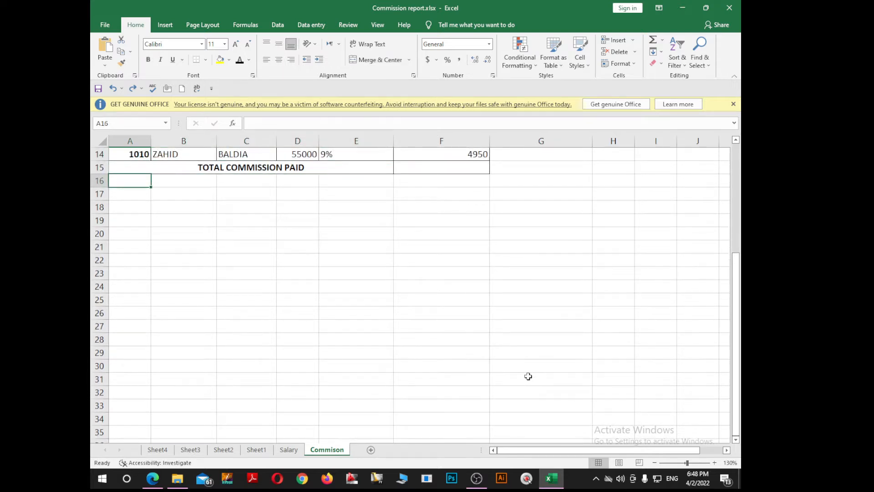
key("Down")
key("ctrl+v")
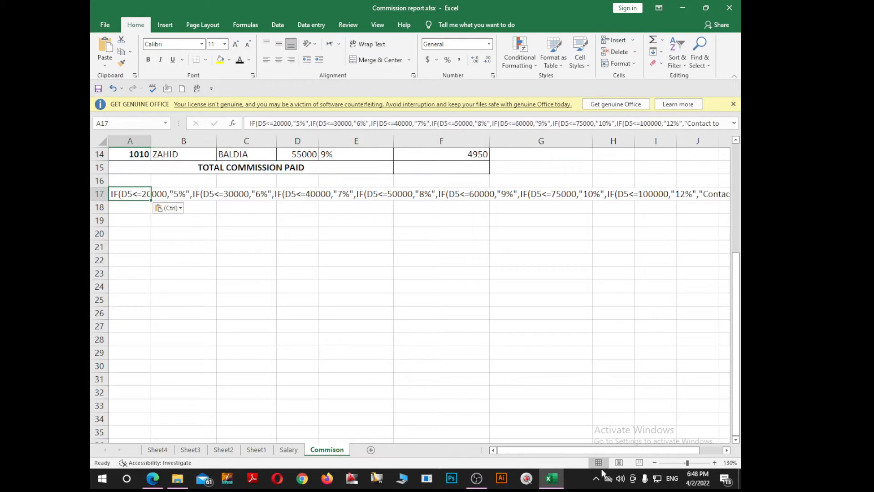
left_click(510, 366)
scroll(528, 346, "up", 4)
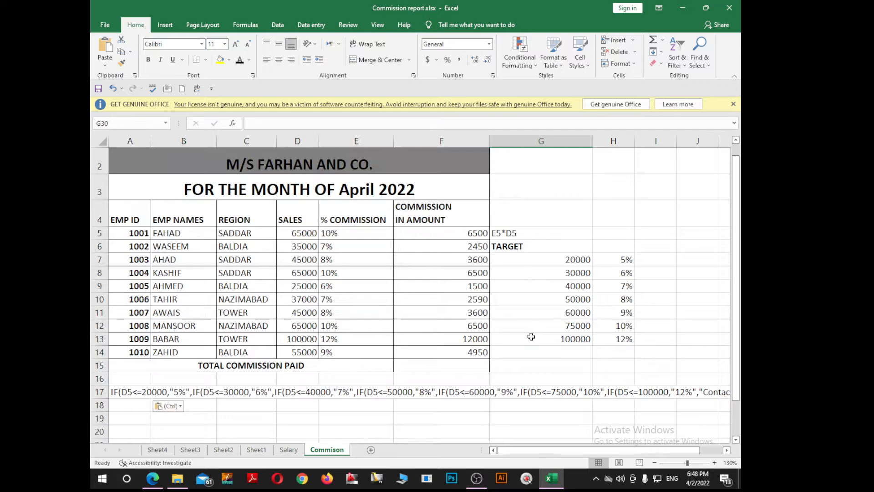
scroll(531, 336, "down", 1)
scroll(528, 337, "up", 2)
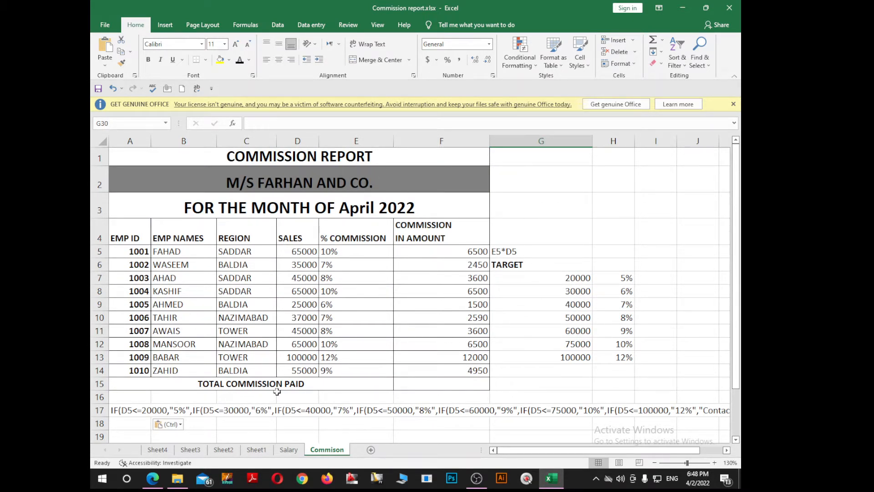
Open the print preview for the Commison sheet and leave it without printing.
left_click(153, 450)
left_click(341, 453)
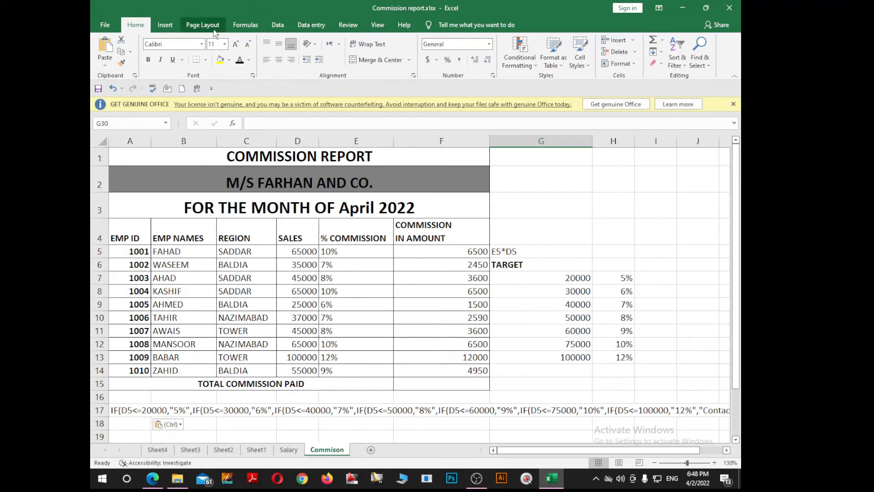
key("ctrl+p")
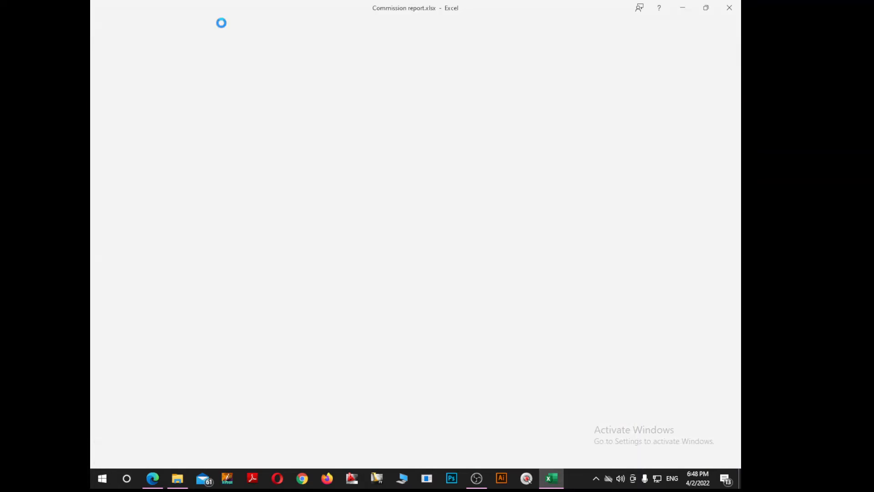
key("Escape")
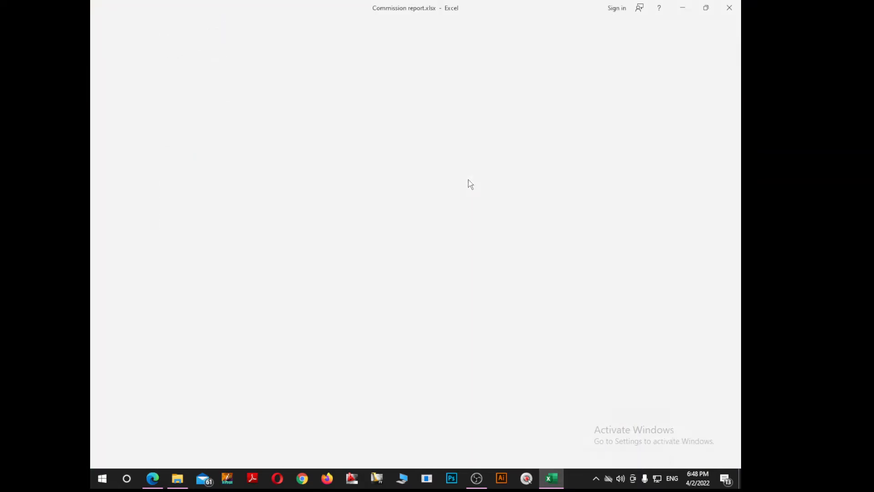